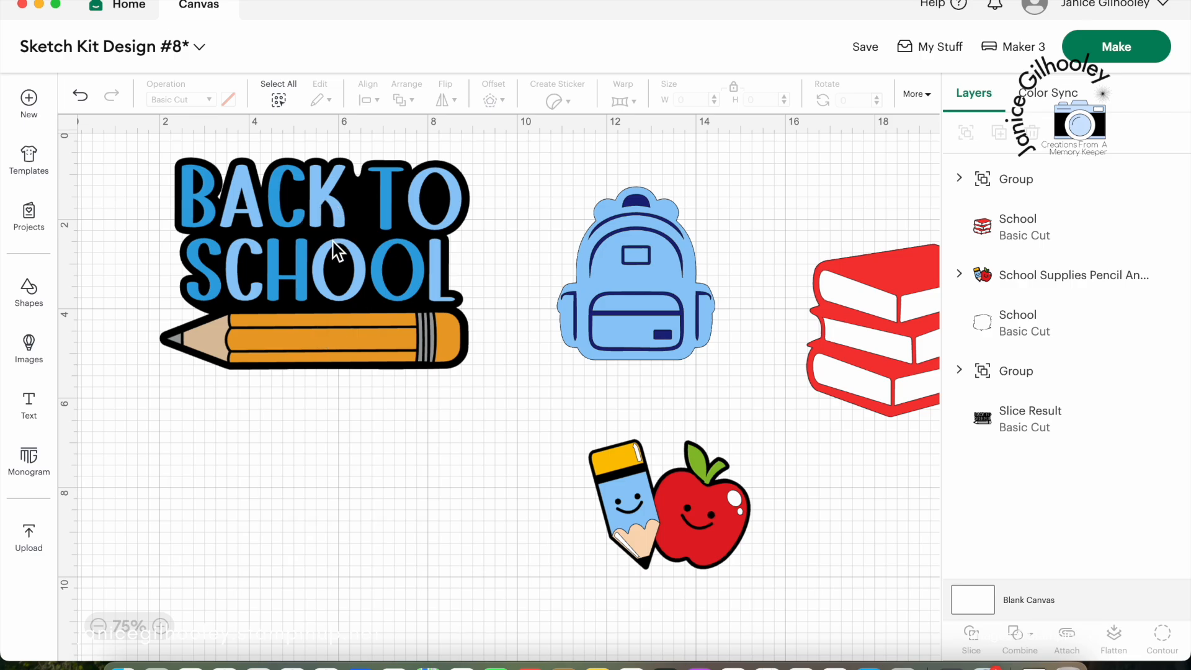
Move the blue Back to School group below its black outline piece, and move the outline piece away past the stack of books.
drag(338, 258, 313, 515)
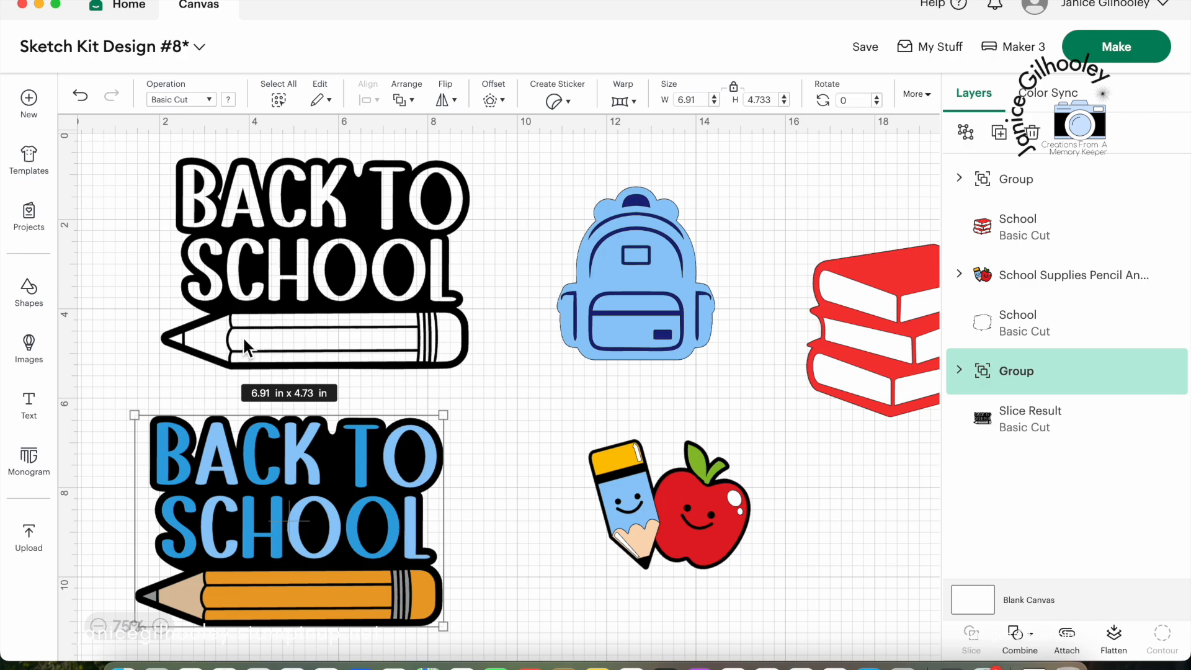
mouse_move(369, 244)
mouse_down()
mouse_move(444, 242)
mouse_move(360, 245)
mouse_up()
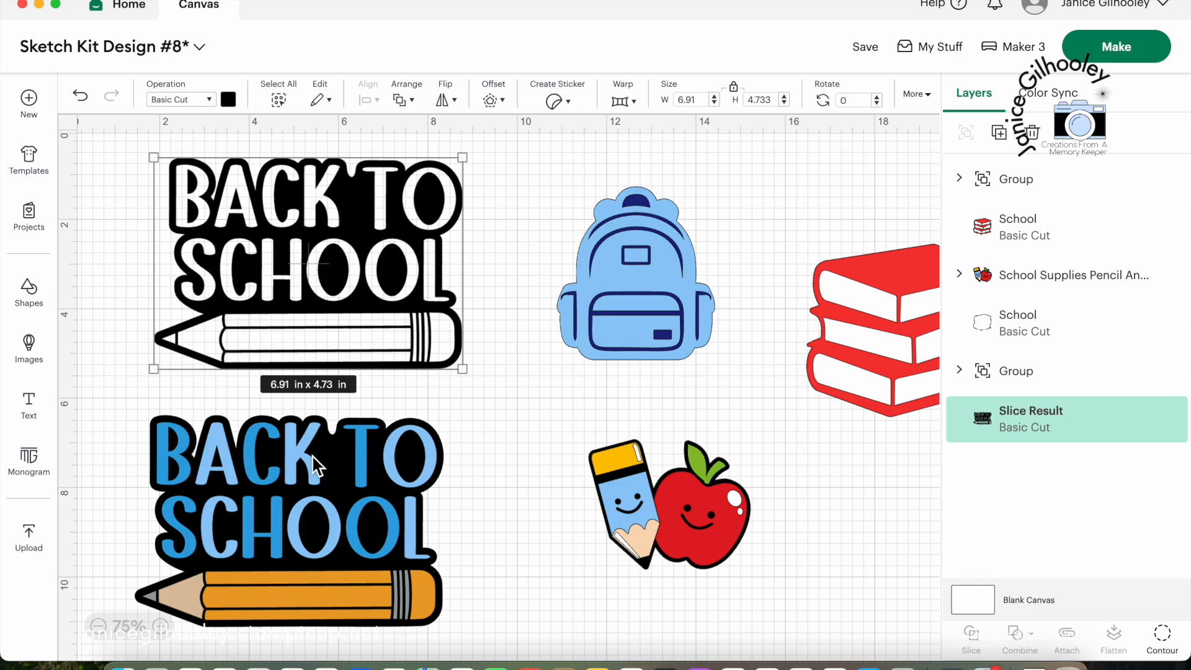
drag(313, 462, 339, 448)
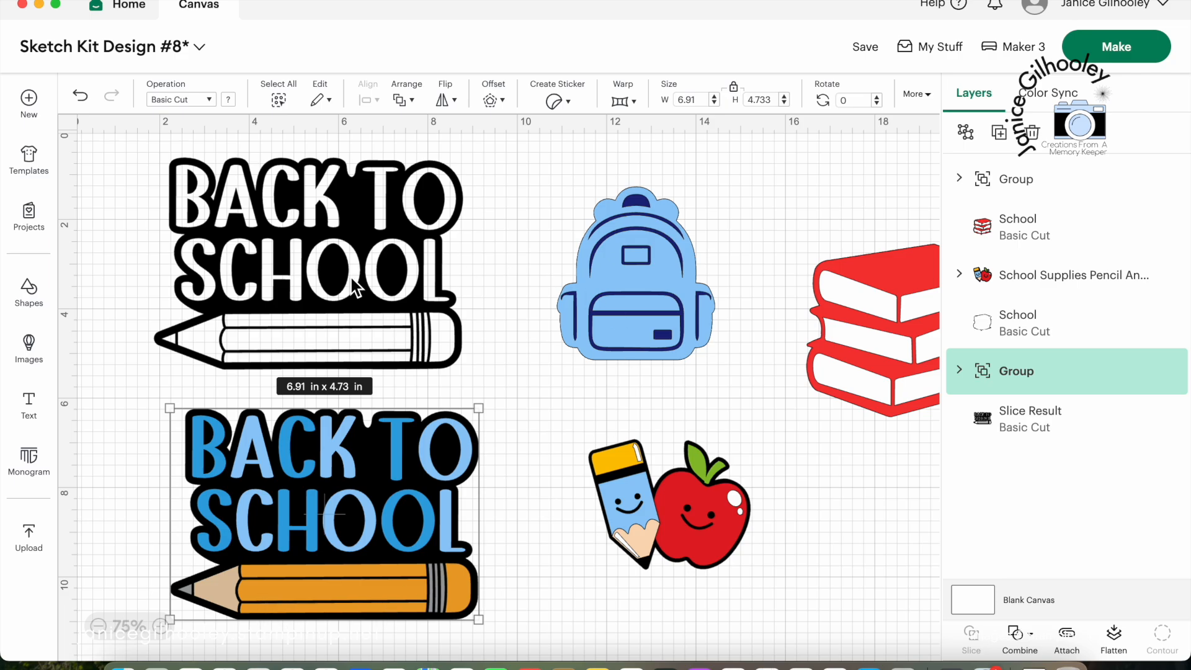
drag(351, 278, 1148, 310)
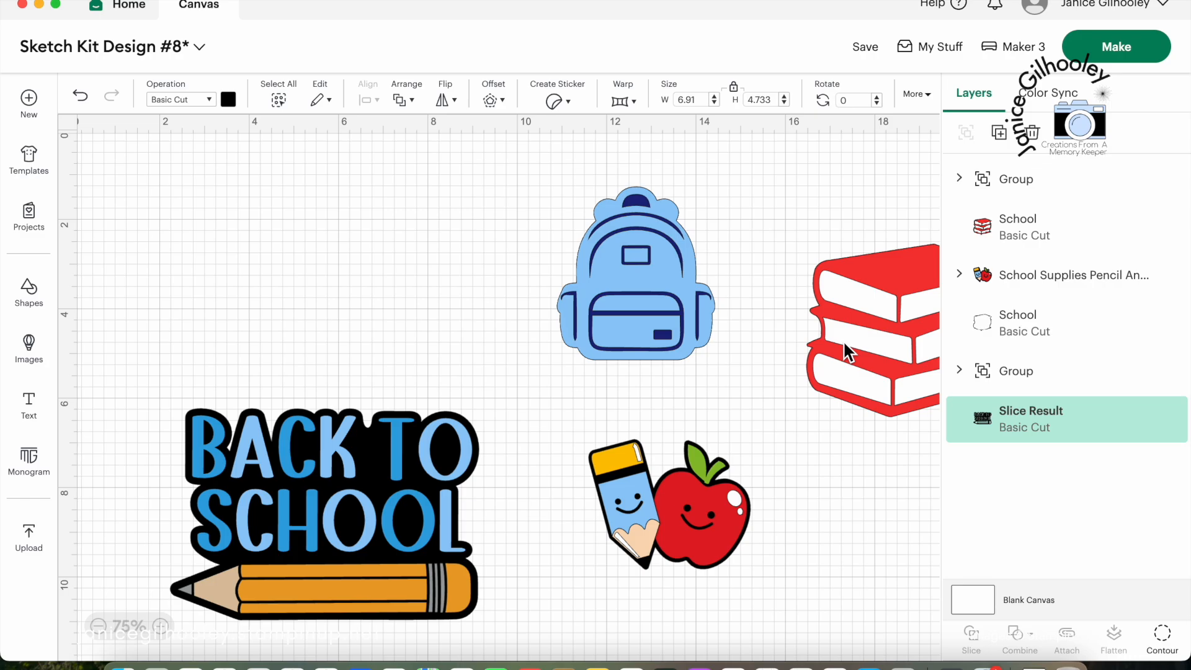
drag(428, 492, 485, 486)
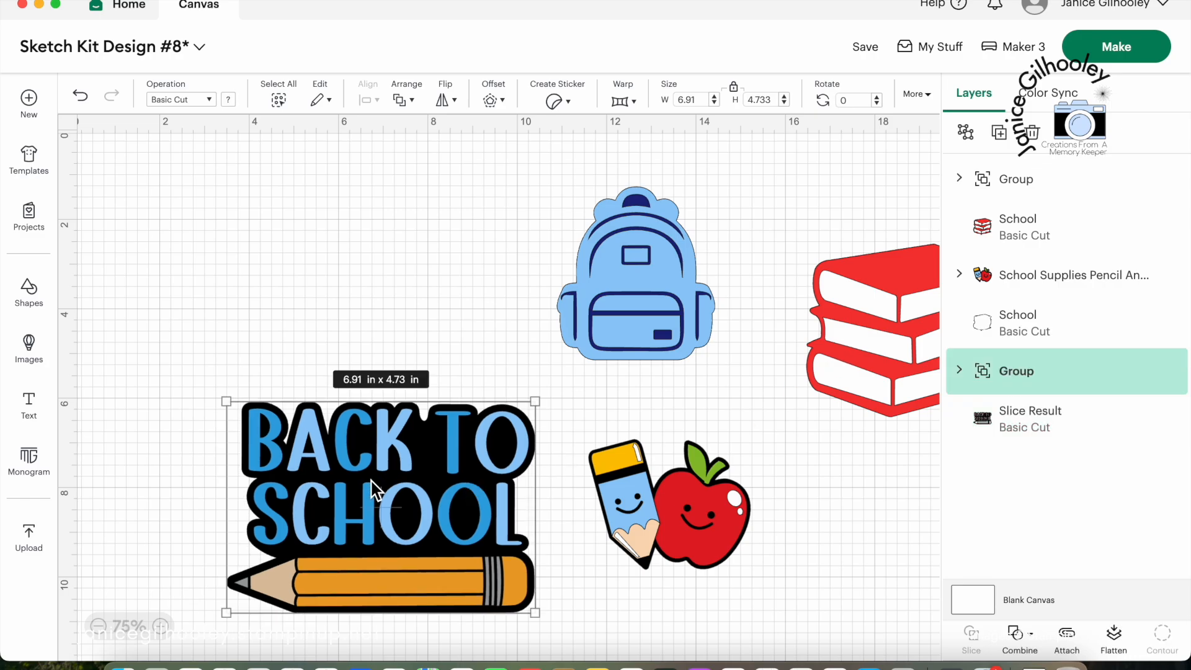
Search the full image library for "back to school".
click(31, 348)
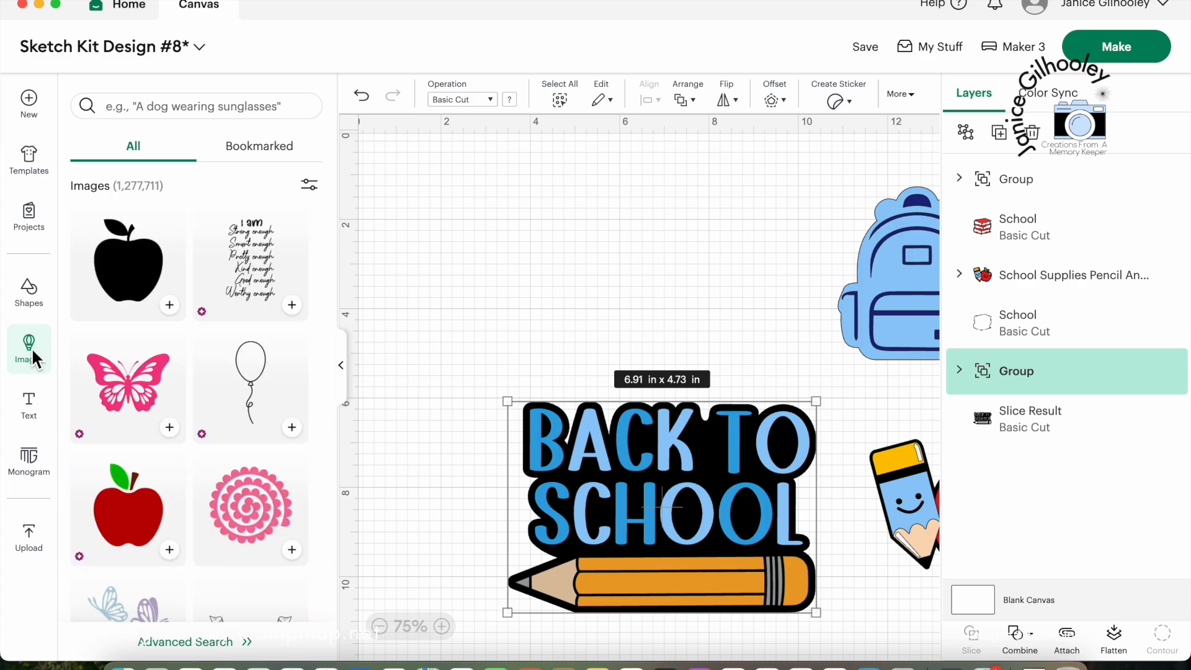
click(187, 642)
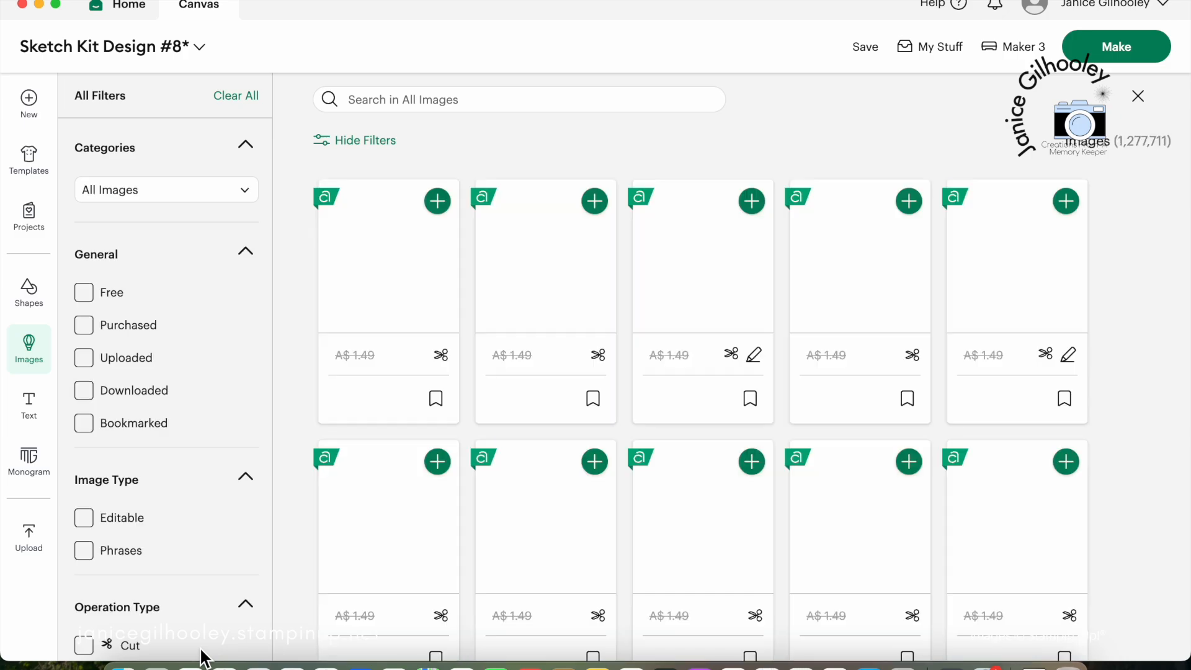
click(383, 100)
text(b)
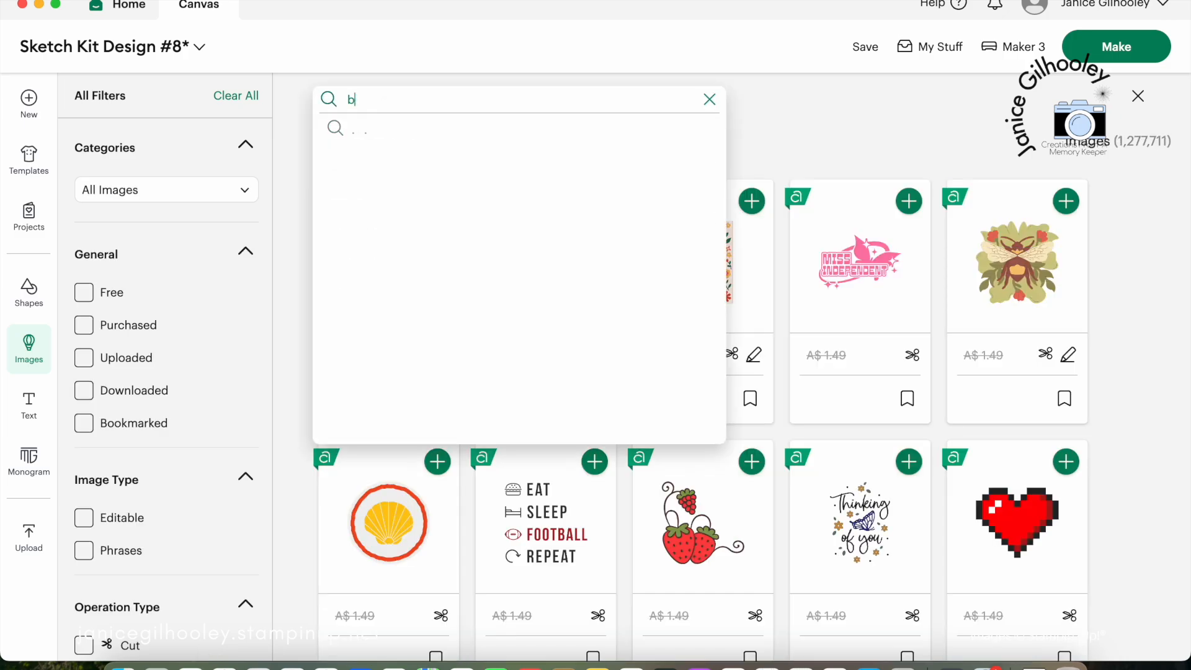
text(ack to school)
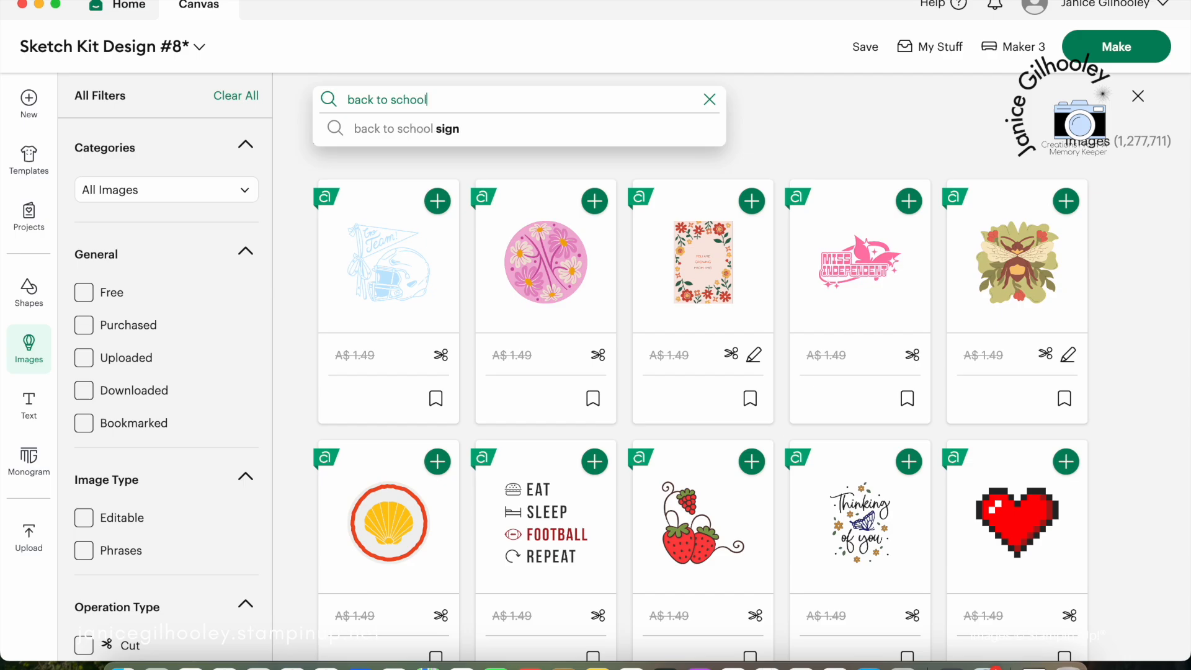
key(Return)
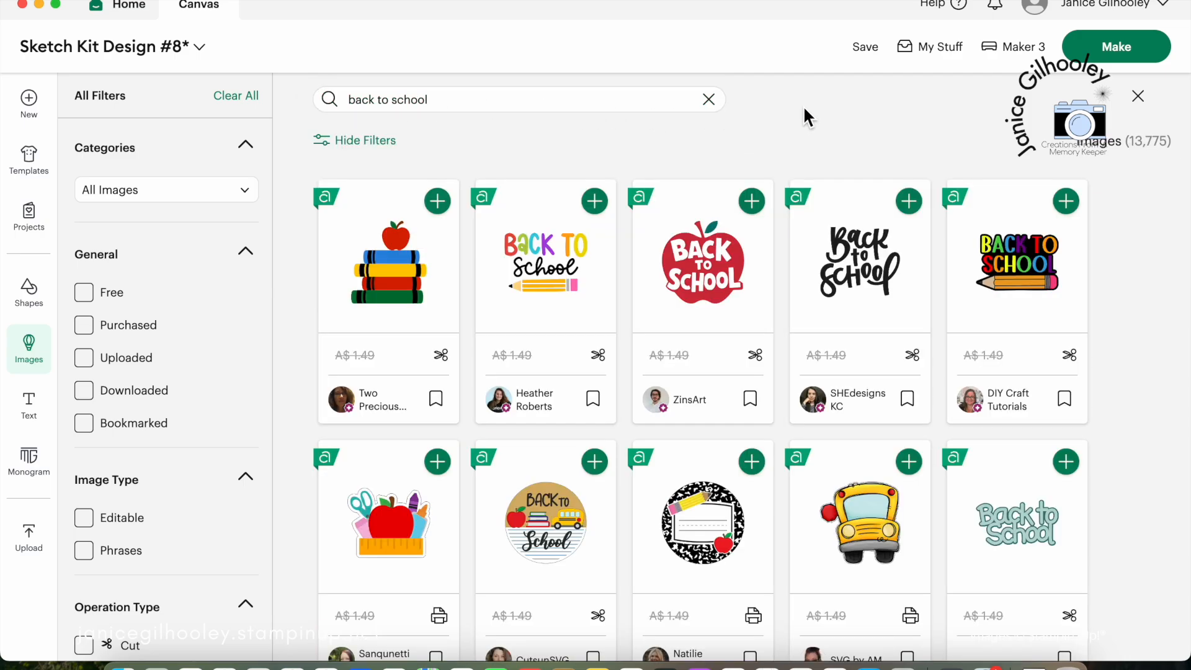
Add the multicolored Back To School image with the pencil to the canvas and return to the canvas.
scroll(993, 248, down, 1)
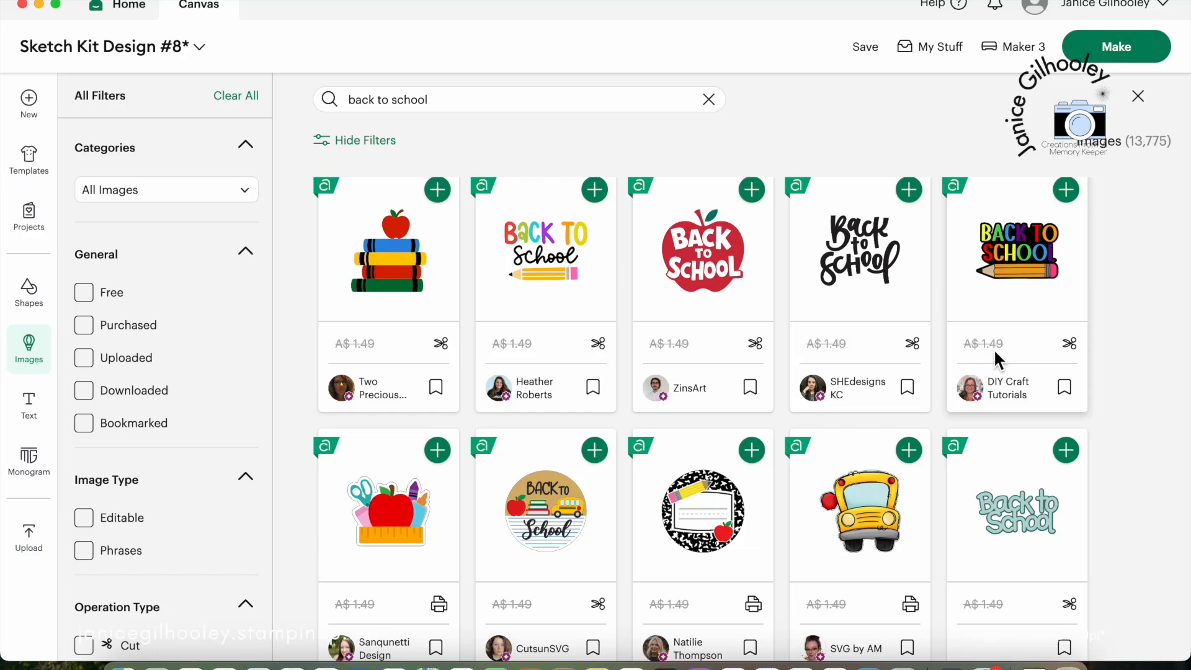
click(1030, 269)
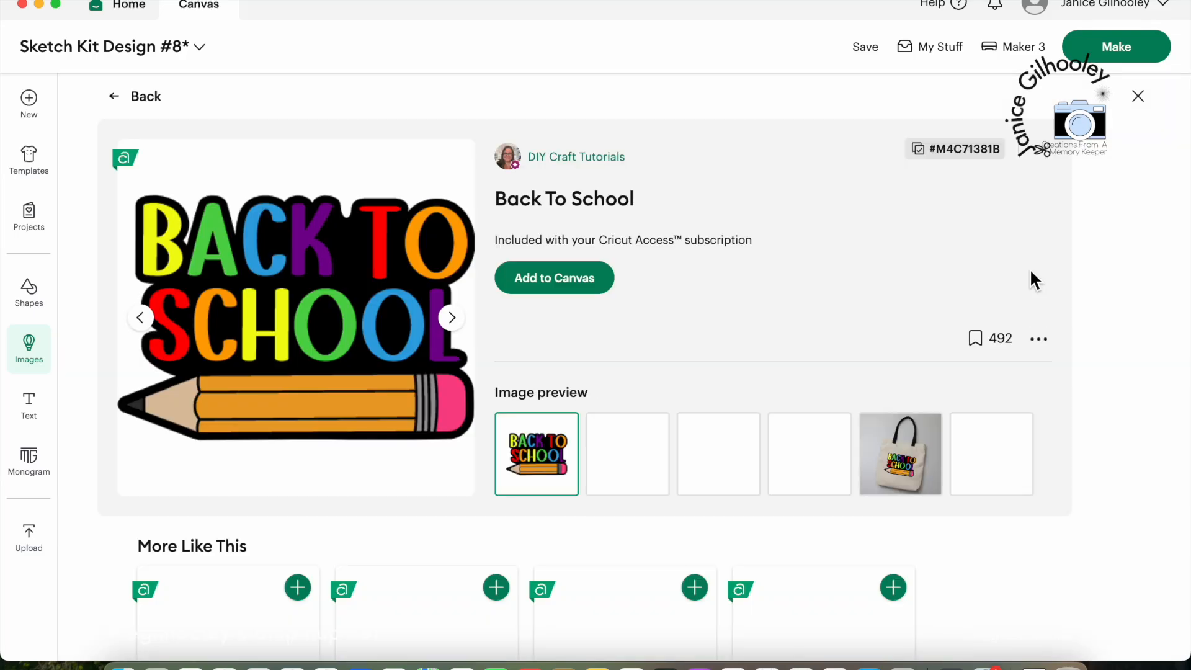
click(579, 280)
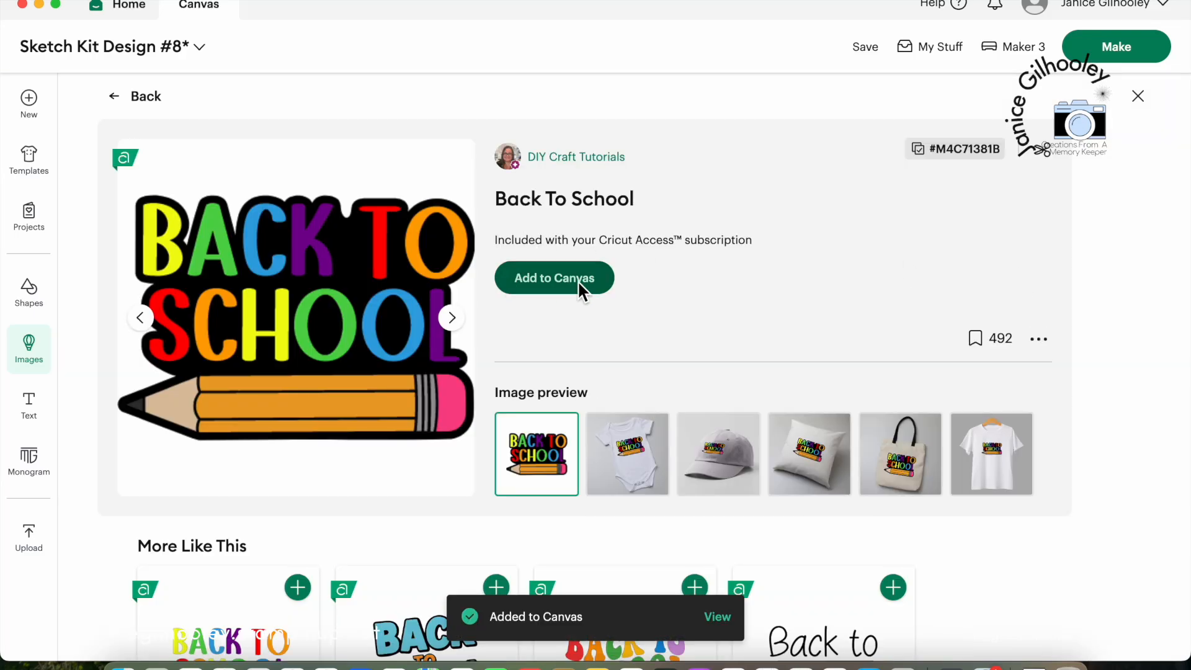
click(716, 617)
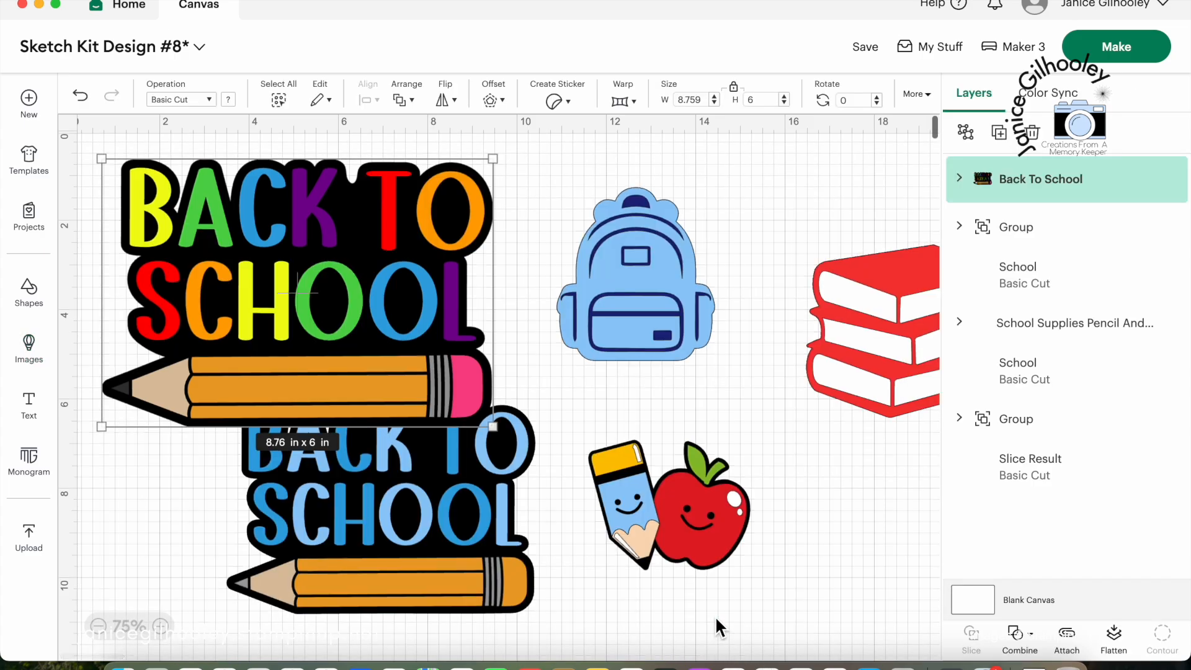
Clear the other school artwork out of the way and place the smaller blue Back to School group beside the new image.
mouse_move(346, 537)
mouse_down()
mouse_move(462, 543)
mouse_move(385, 539)
mouse_move(352, 556)
mouse_move(295, 556)
mouse_up()
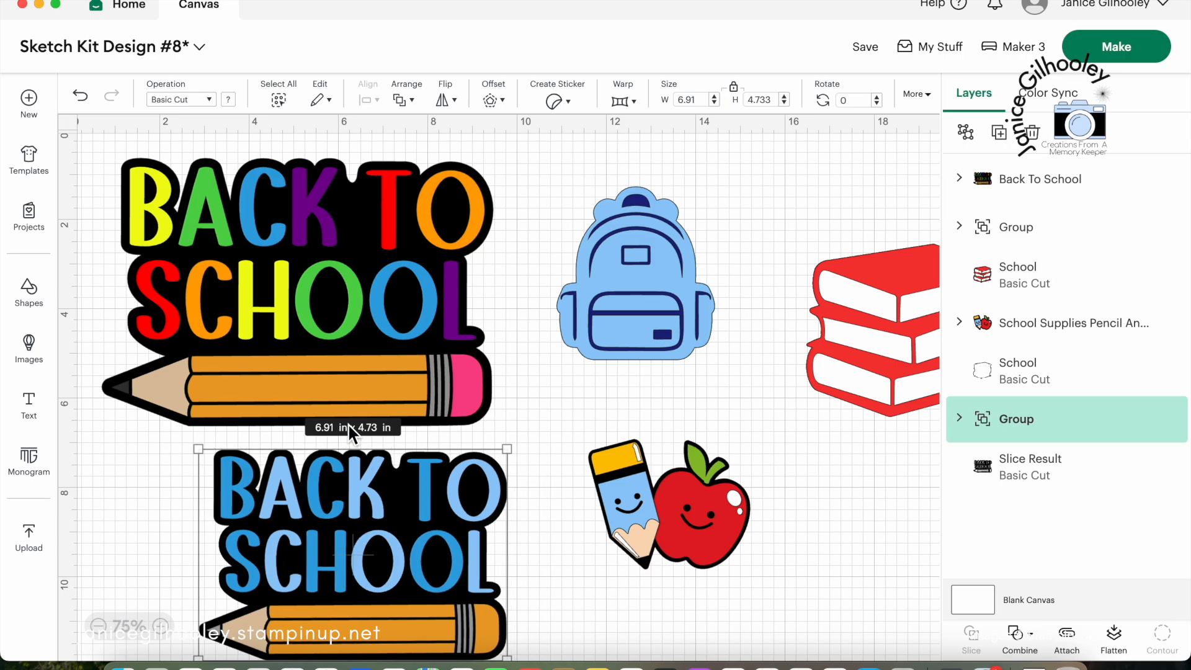
drag(391, 533, 1020, 544)
mouse_move(724, 511)
mouse_down()
mouse_move(772, 474)
mouse_move(992, 435)
mouse_up()
click(1043, 273)
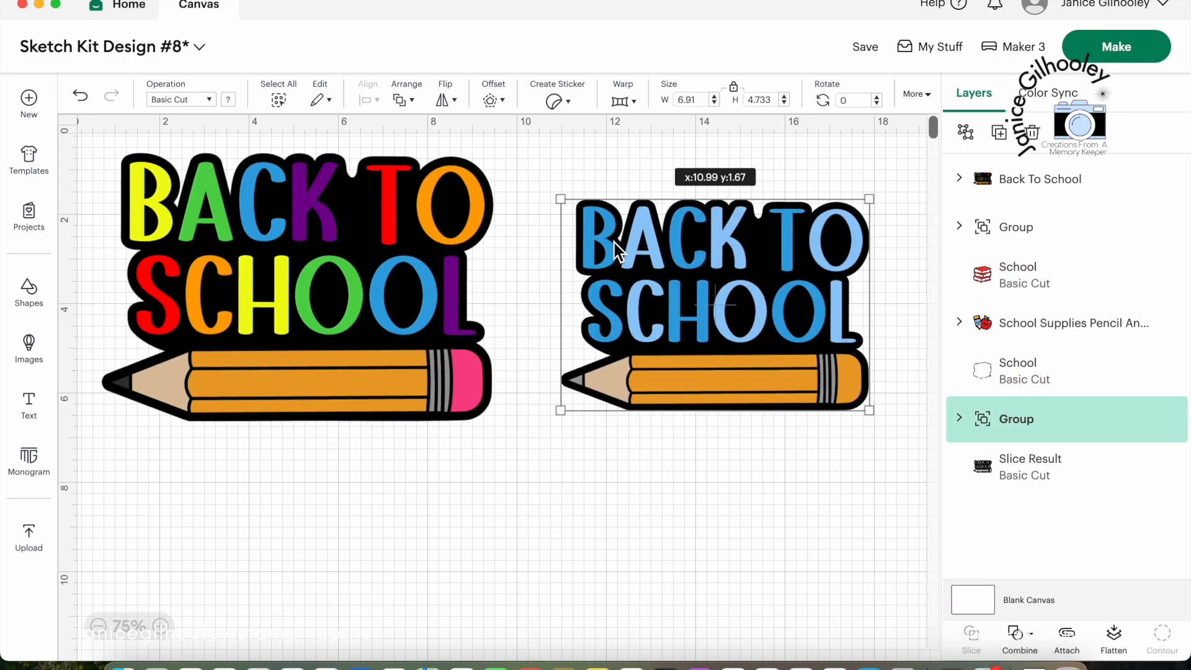
drag(614, 243, 596, 249)
scroll(435, 289, down, 1)
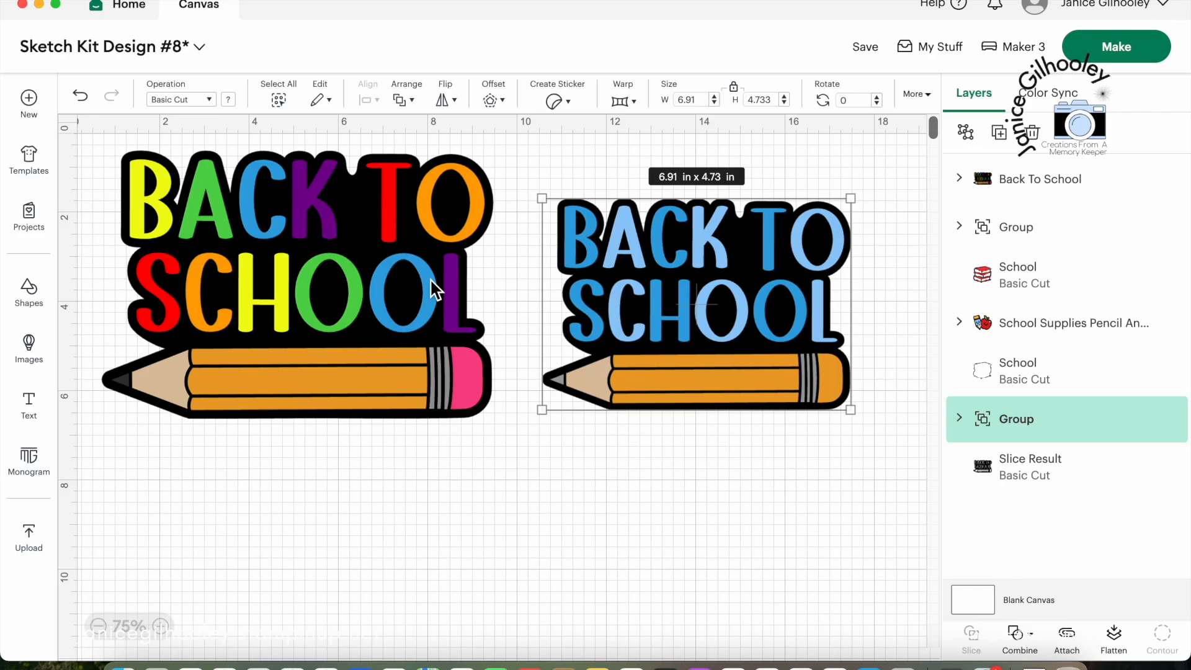
Ungroup the new multicolored Back To School image and look through its separate layers.
scroll(348, 307, up, 2)
click(335, 315)
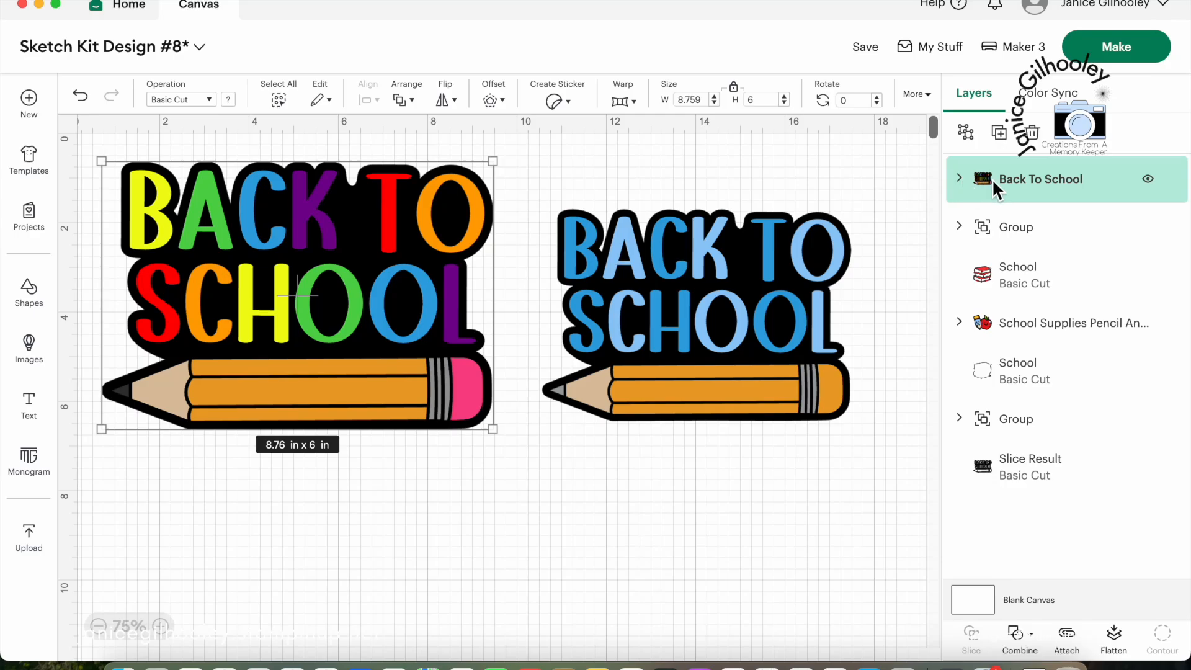
click(966, 129)
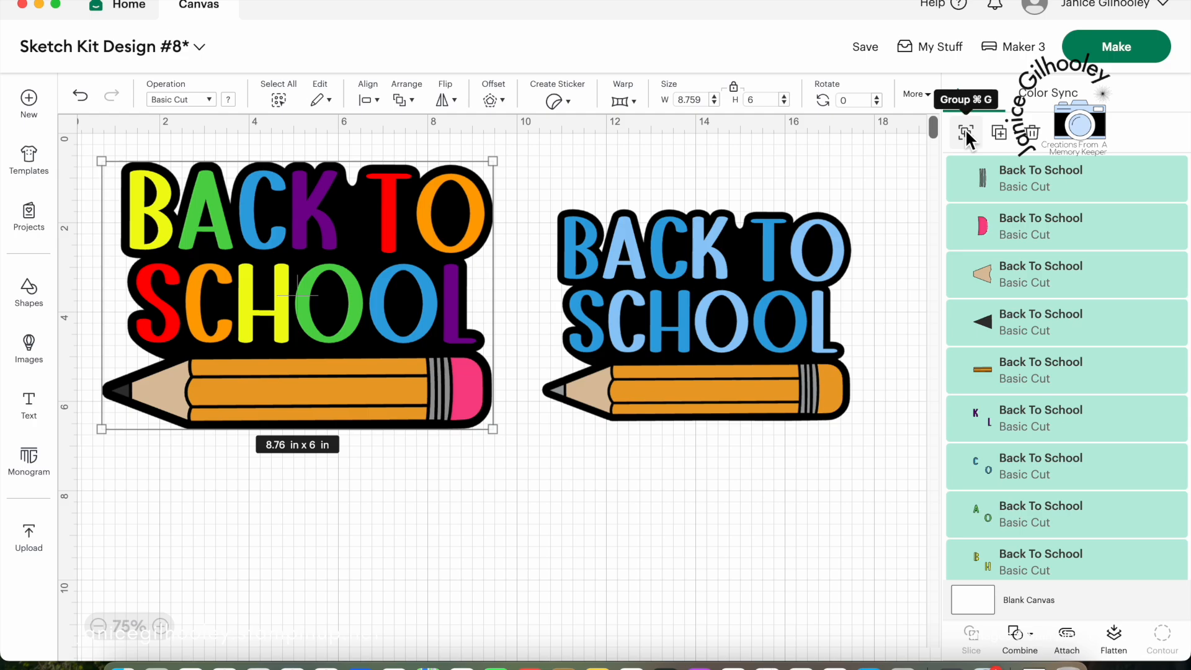
scroll(1027, 254, down, 1)
scroll(1028, 254, down, 3)
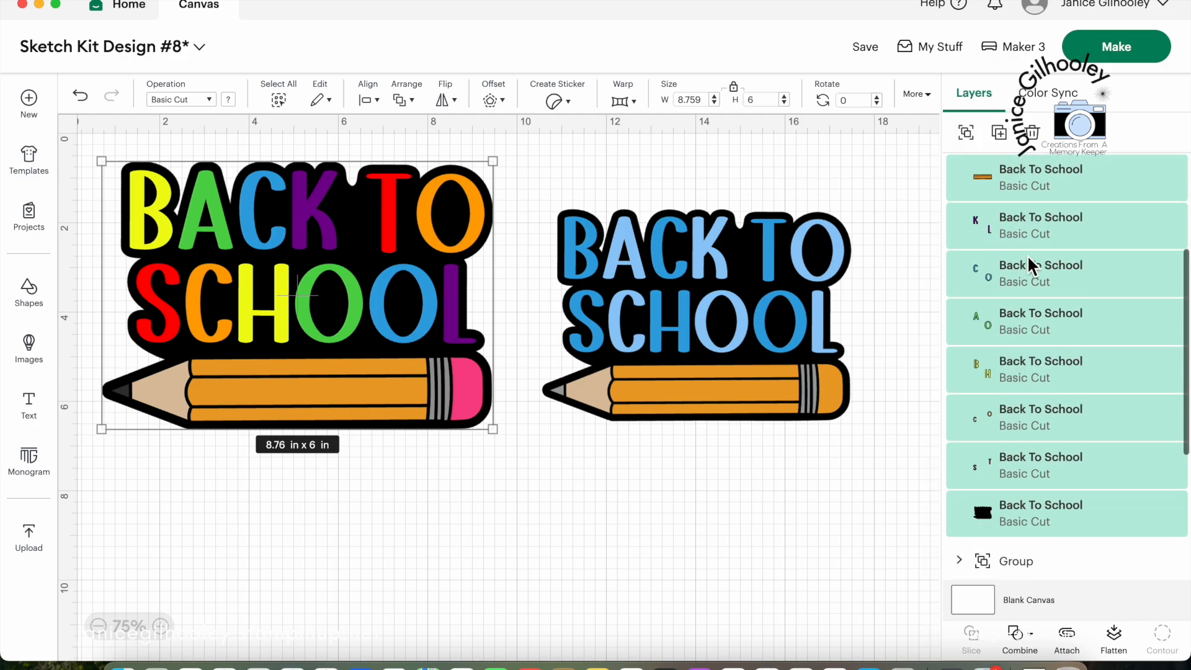
scroll(1028, 254, up, 4)
scroll(1027, 255, down, 5)
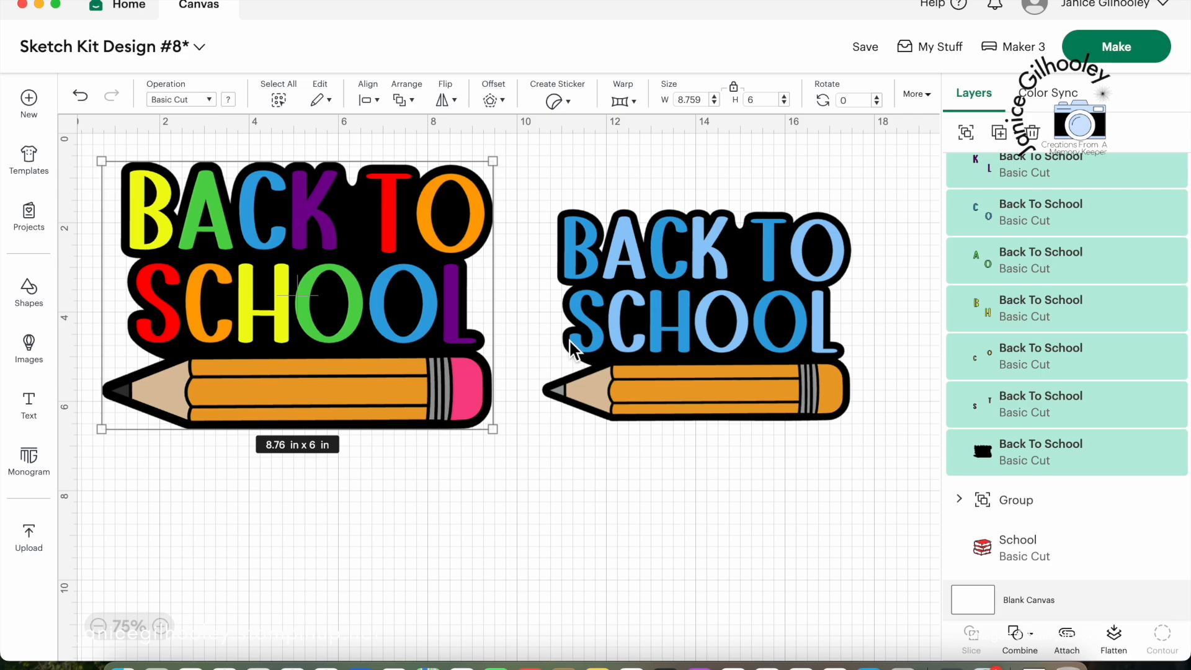
scroll(1034, 315, up, 3)
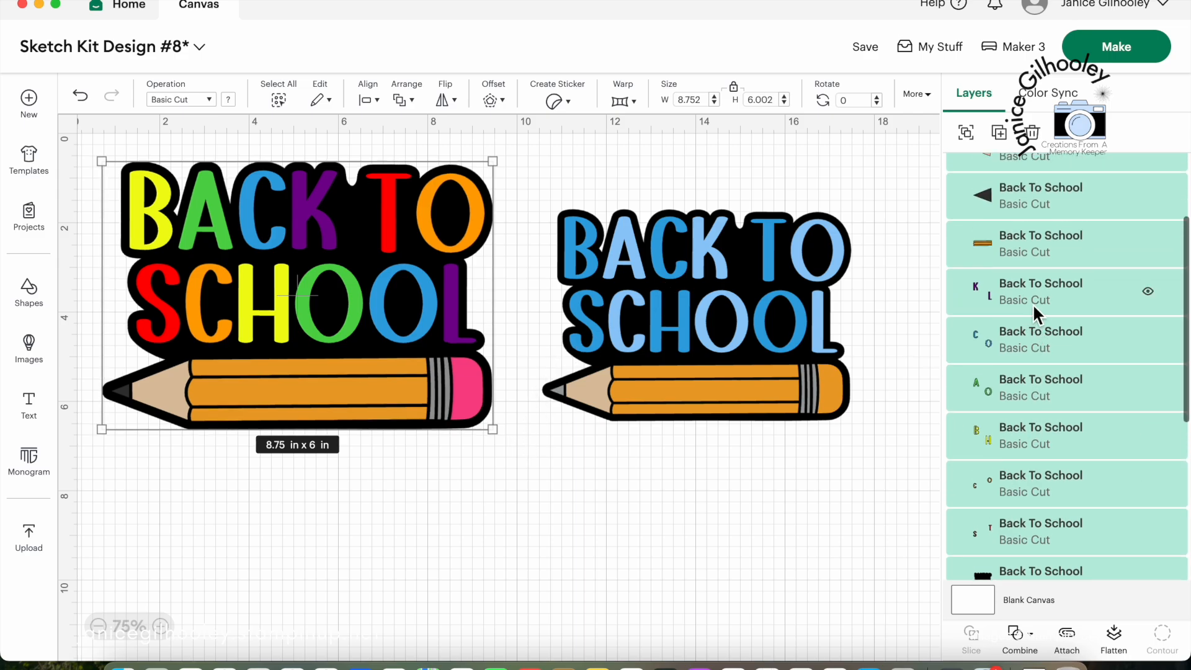
click(844, 526)
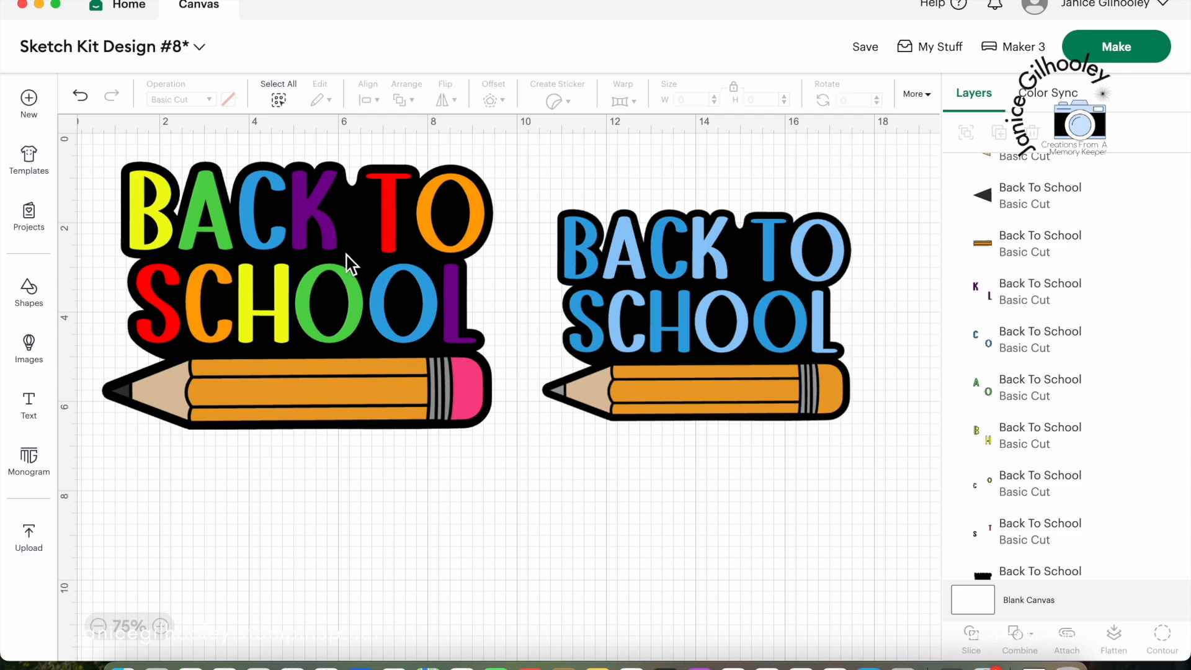
click(329, 233)
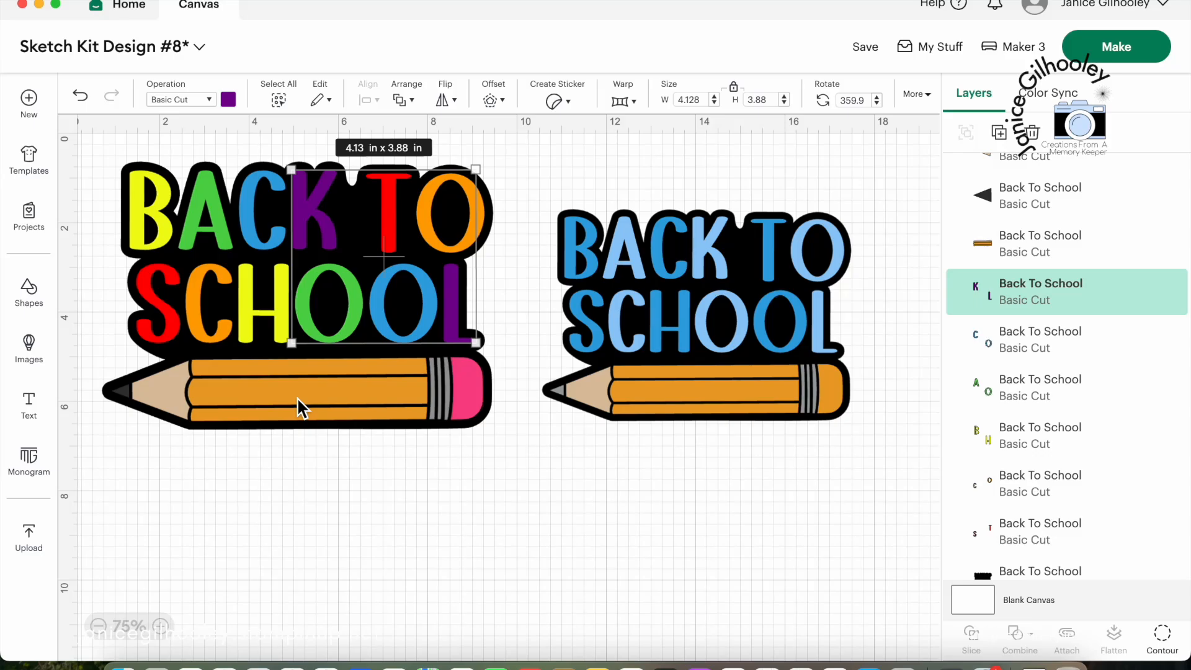
key(super+z)
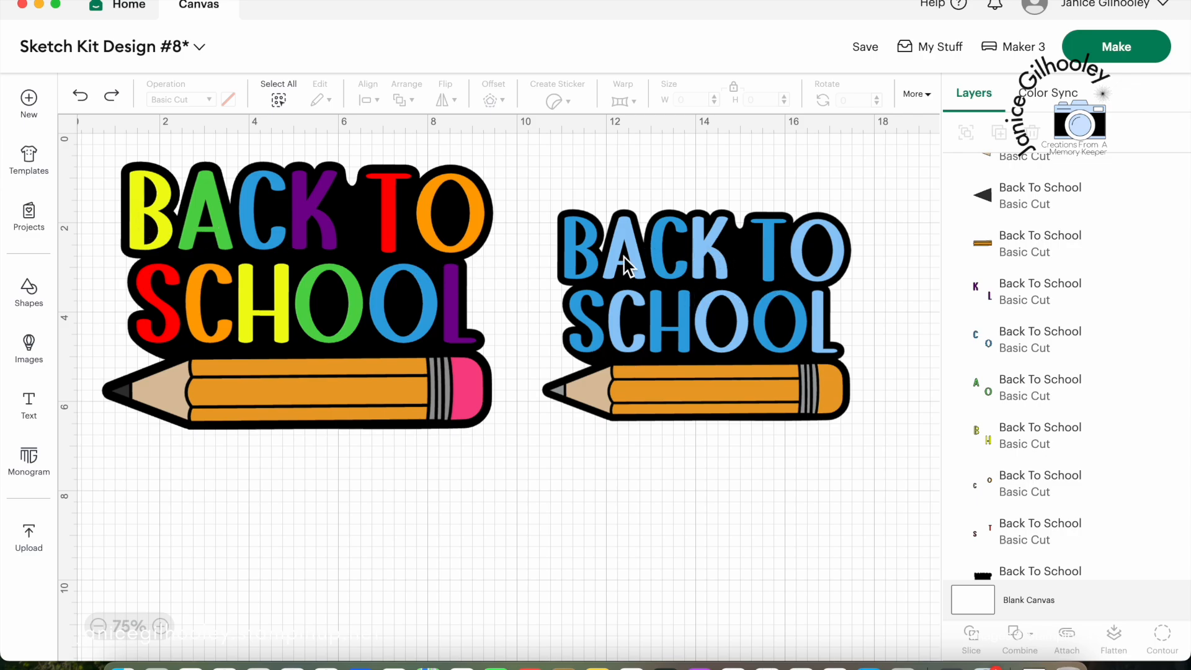
Recolor the yellow B and H layer of the new image medium blue to match the reference design.
click(143, 214)
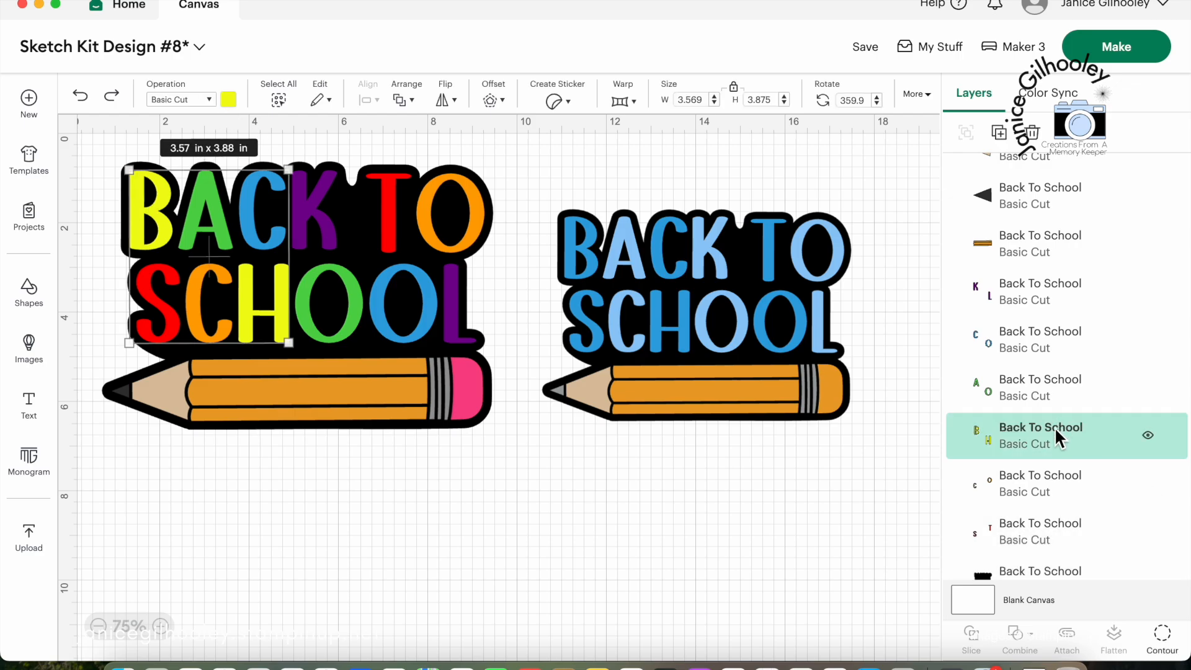
click(228, 99)
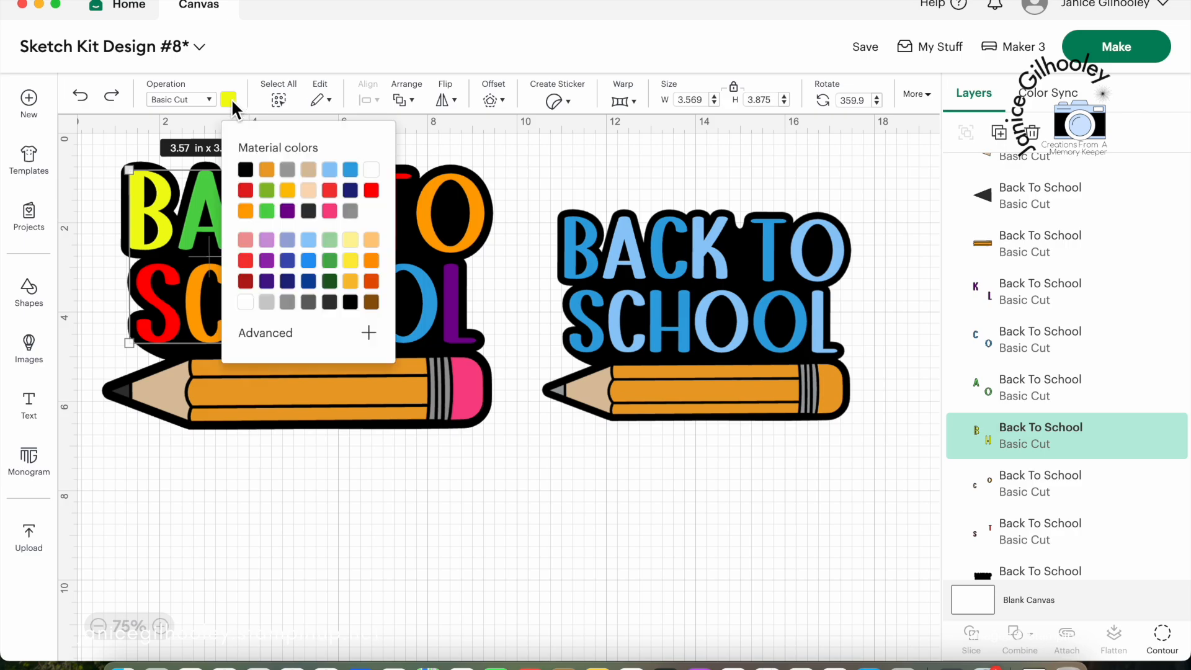
click(351, 170)
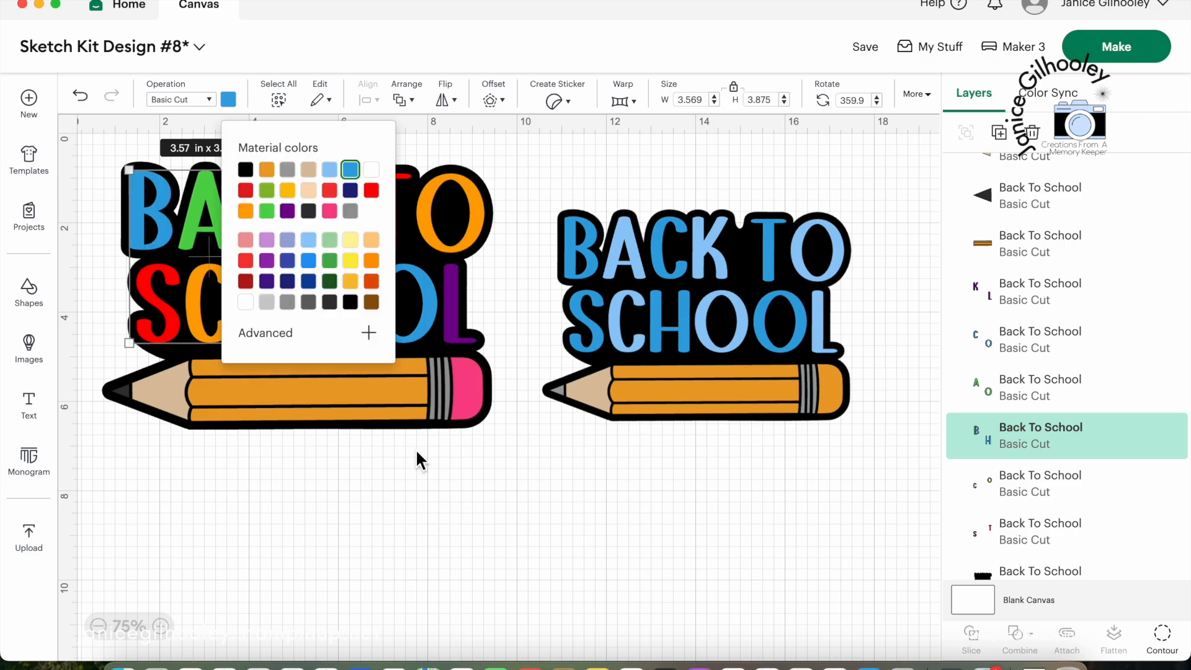
click(462, 561)
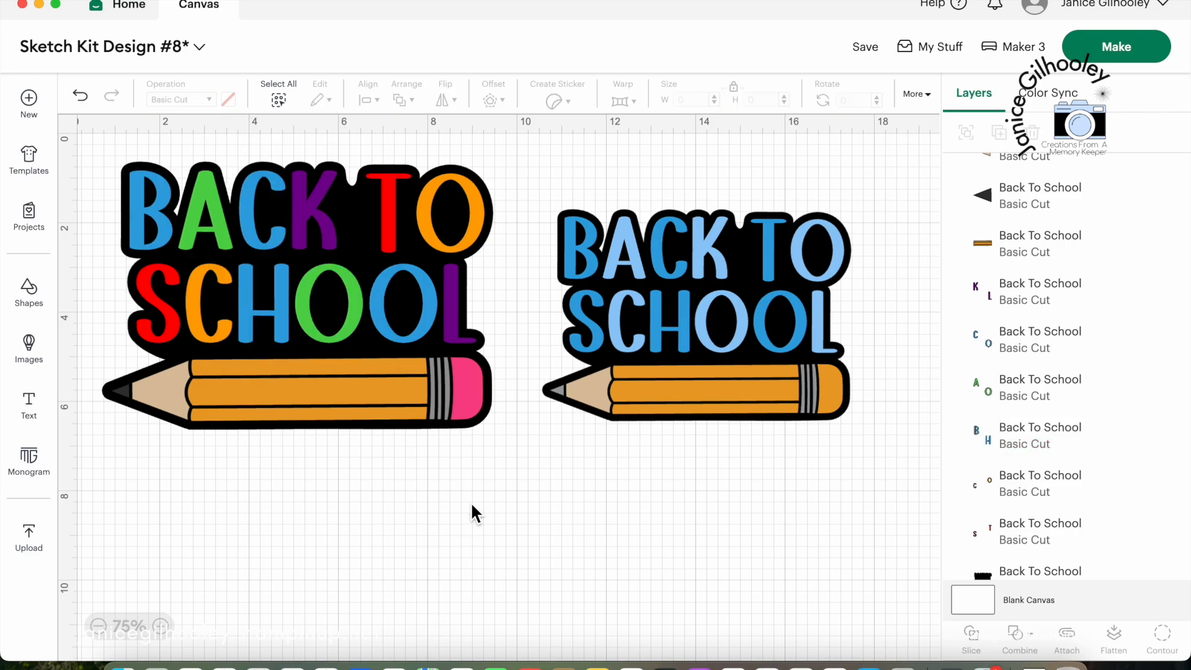
Recolor the green A and O layer of the new image light blue.
click(206, 186)
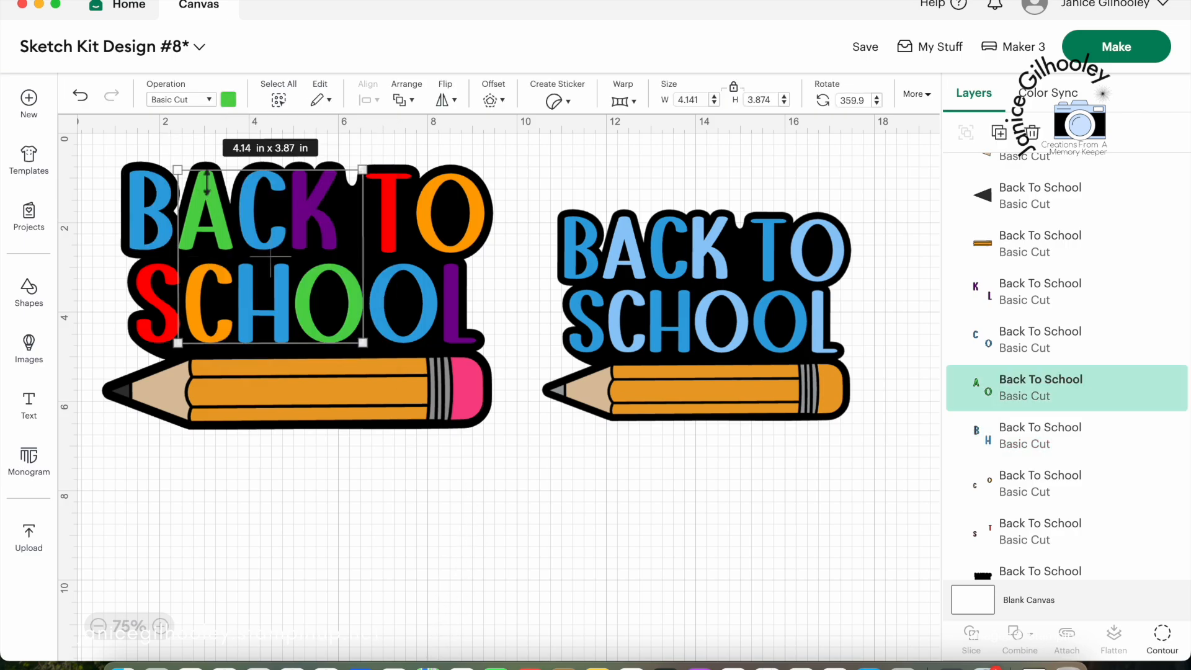
click(229, 96)
click(331, 168)
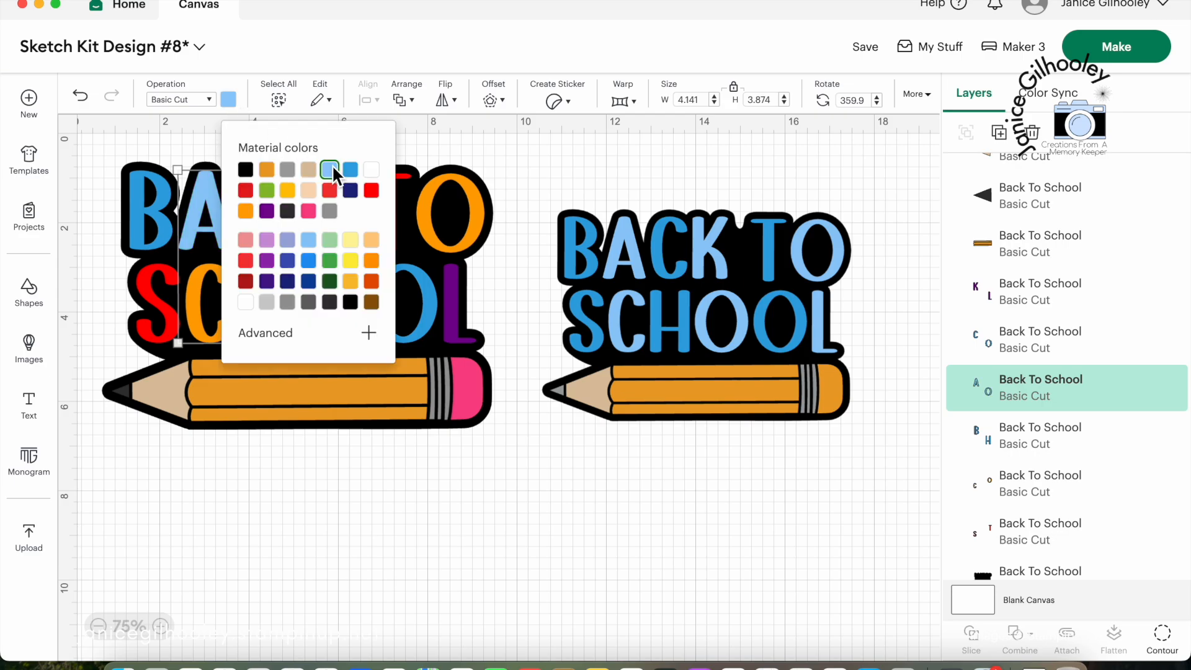
click(545, 518)
Check the color of the C and second O layer, and recolor the purple K and L layer blue.
click(273, 207)
click(228, 99)
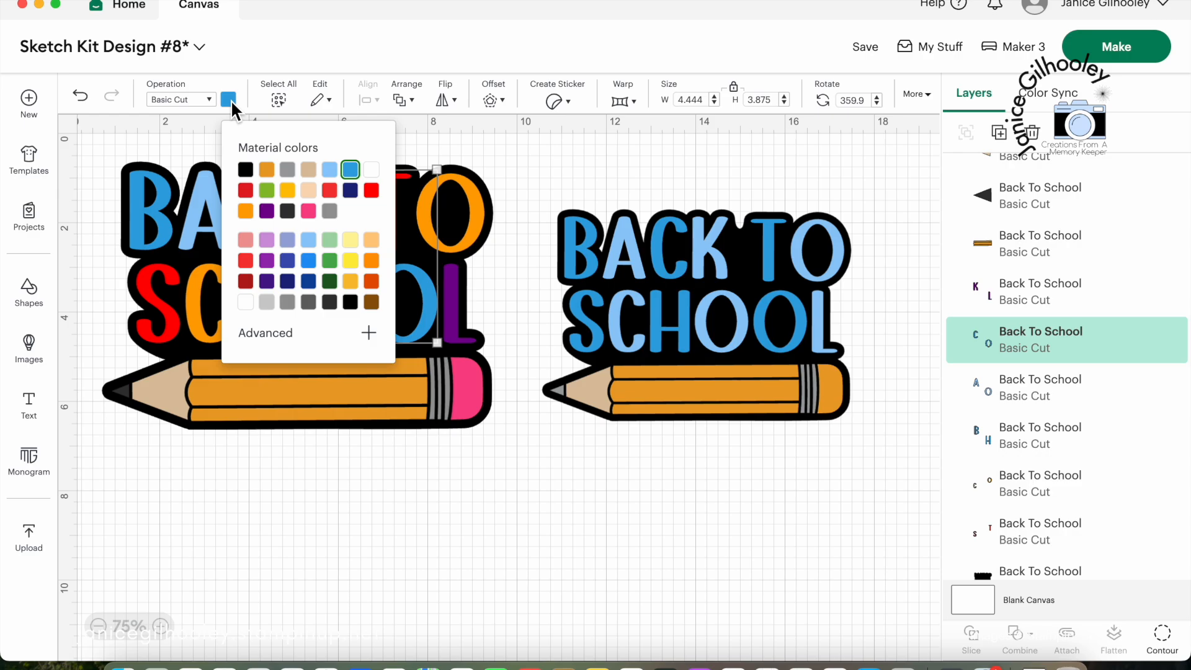
click(380, 513)
click(327, 215)
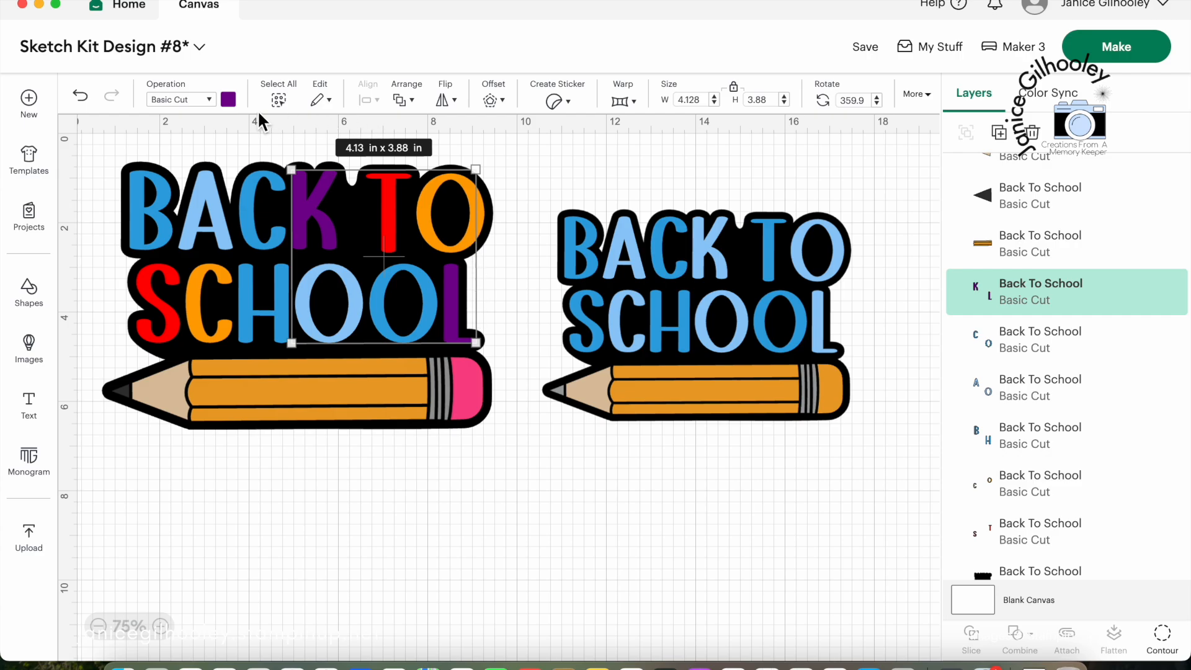
click(236, 102)
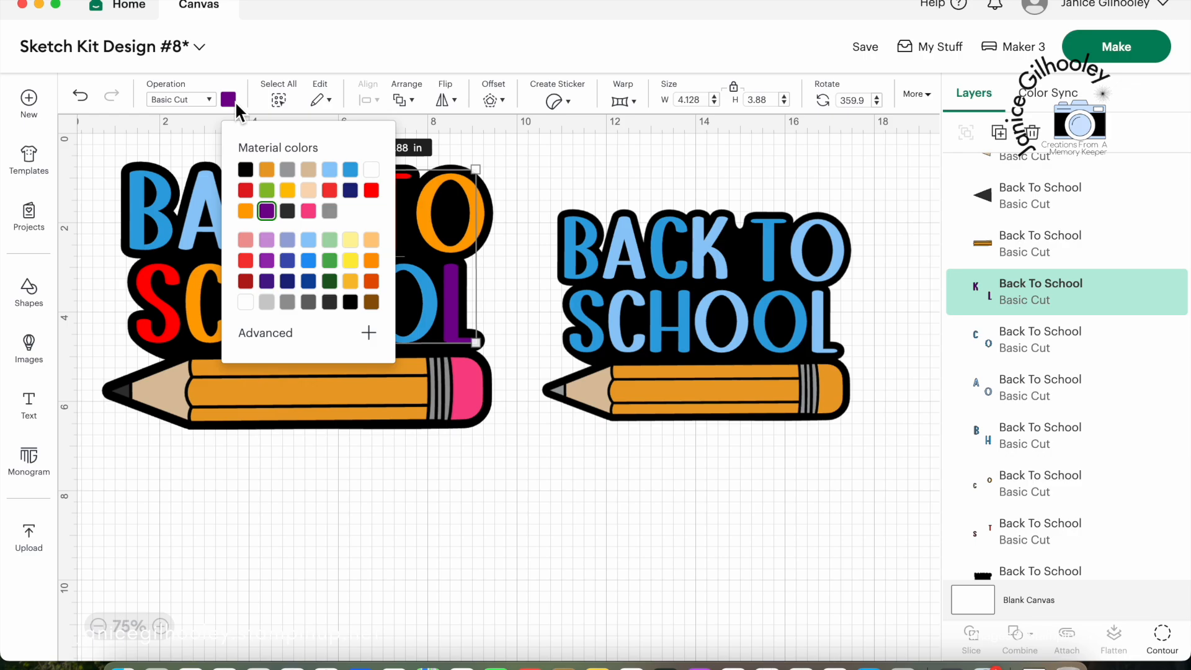
click(332, 169)
click(575, 504)
click(396, 232)
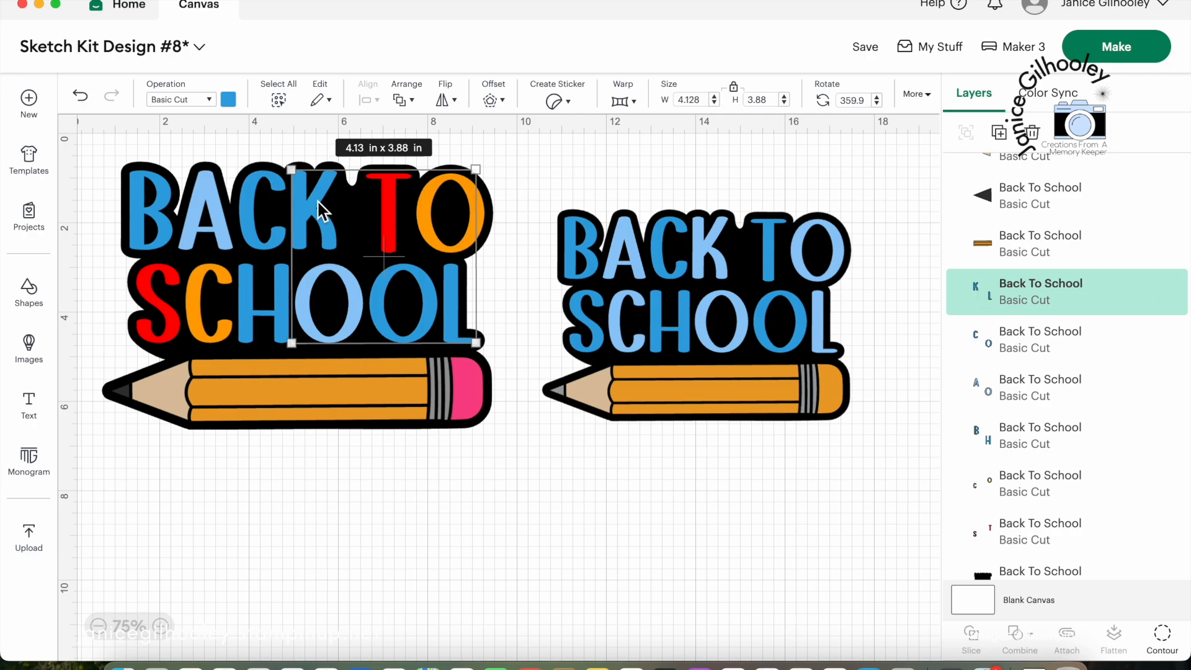
Recolor the K and L layer light blue to match the reference design.
click(229, 100)
click(329, 169)
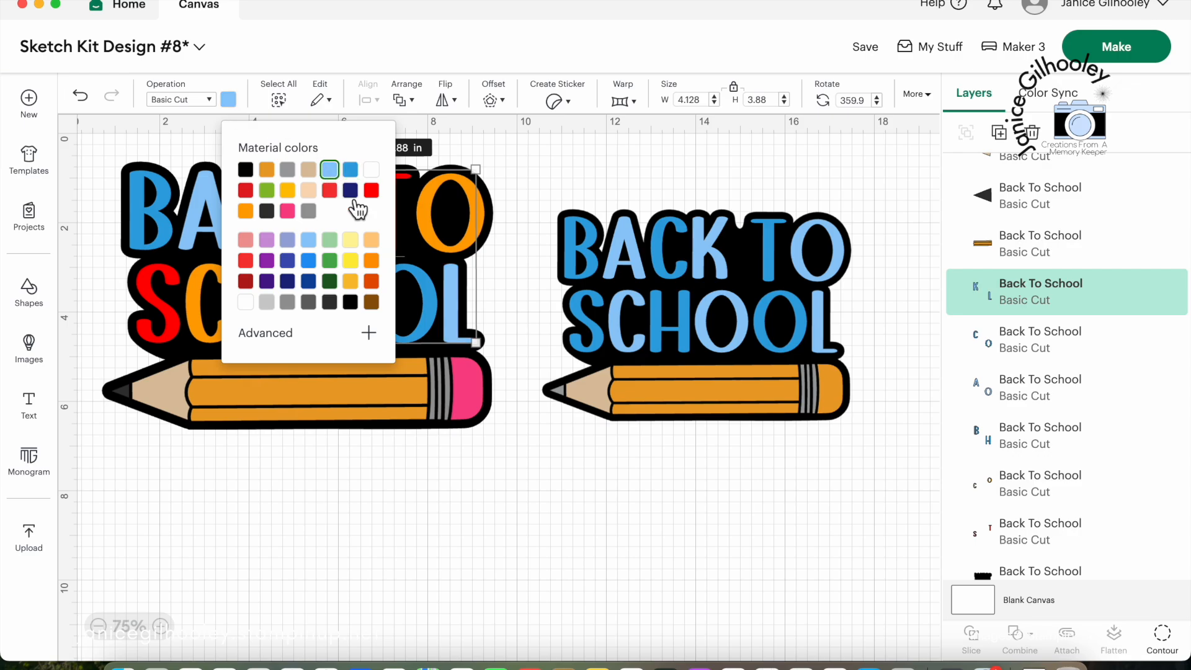
click(512, 472)
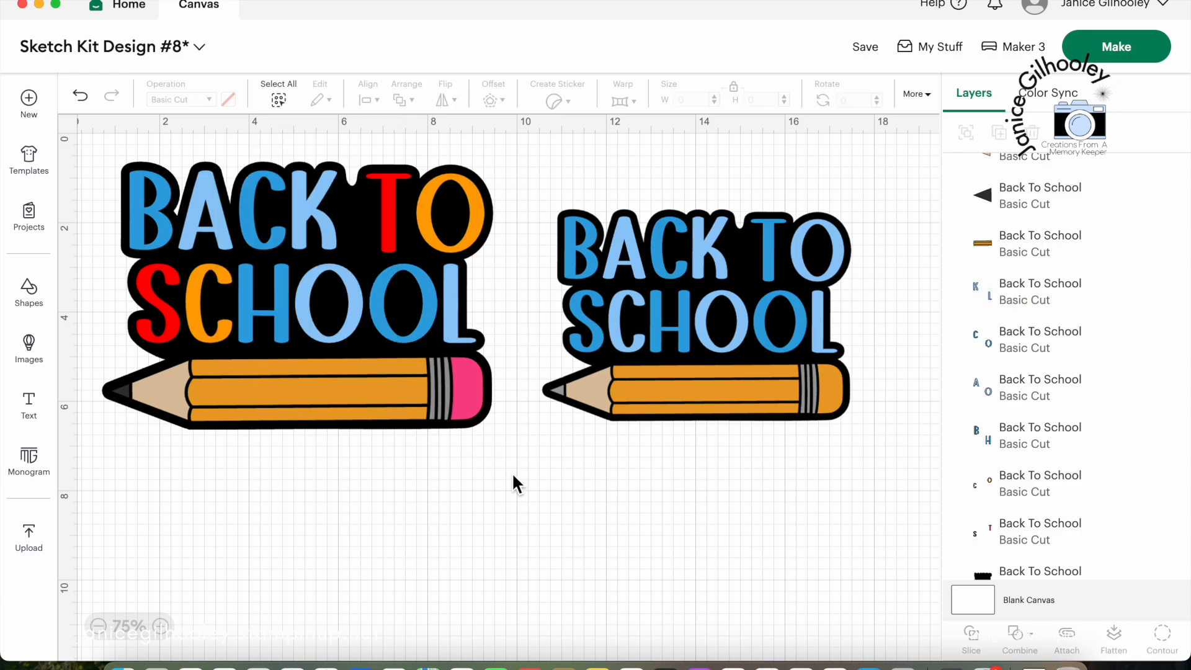
Recolor the red S and T layer medium blue.
click(393, 187)
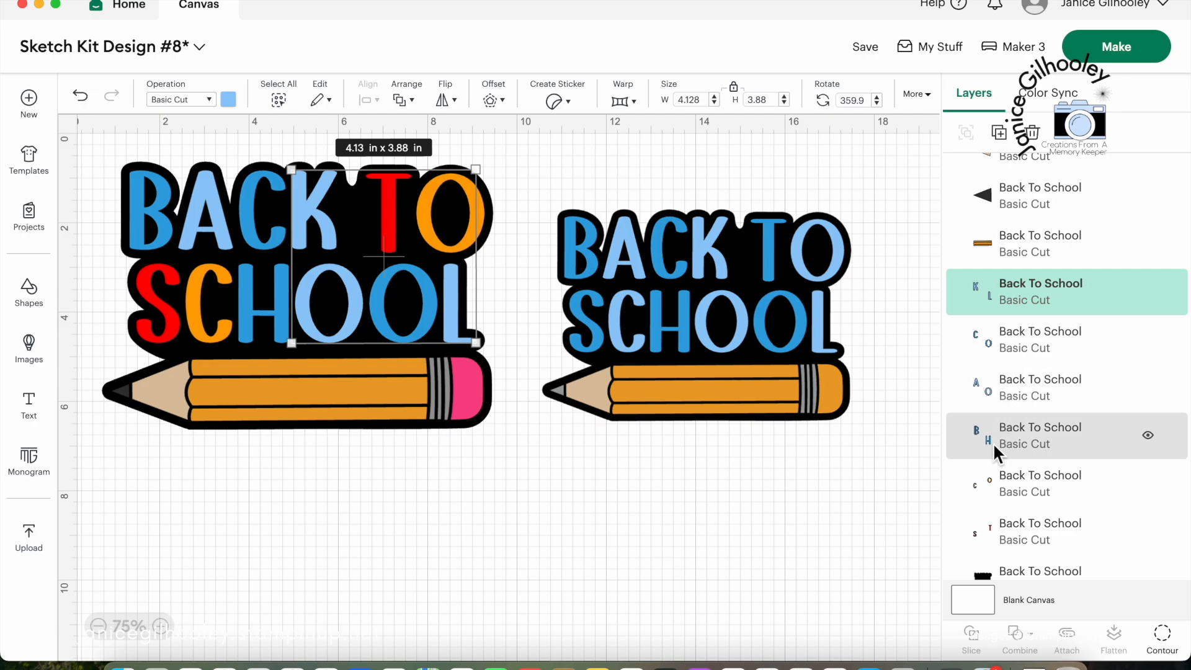
click(996, 523)
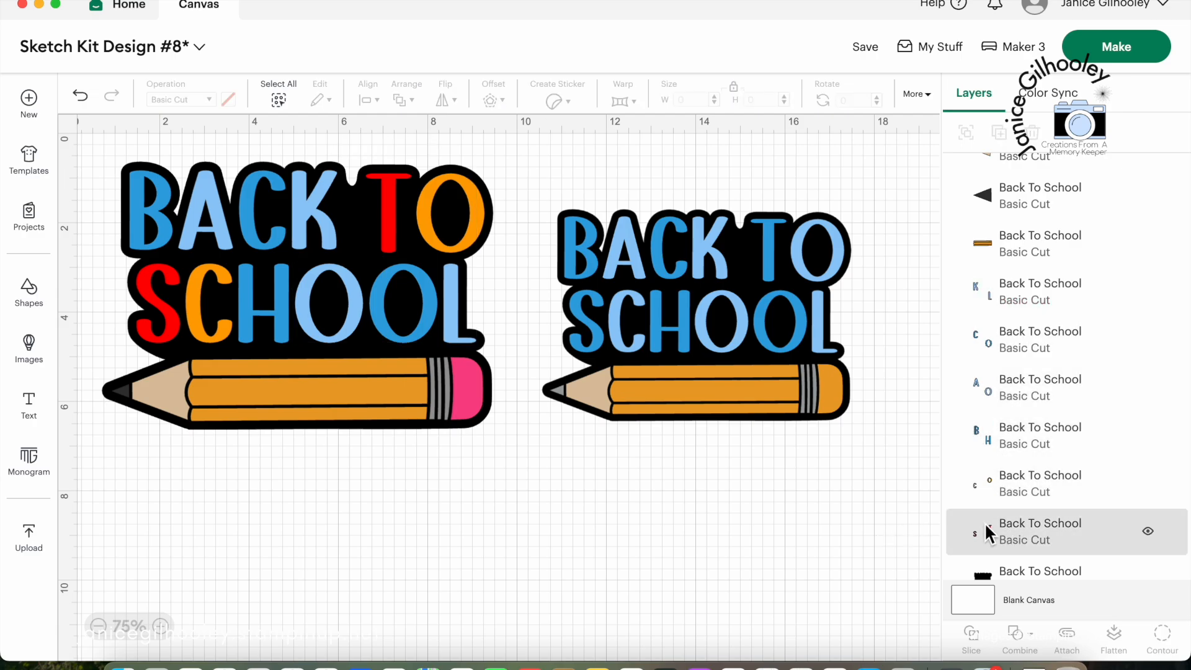
click(1010, 531)
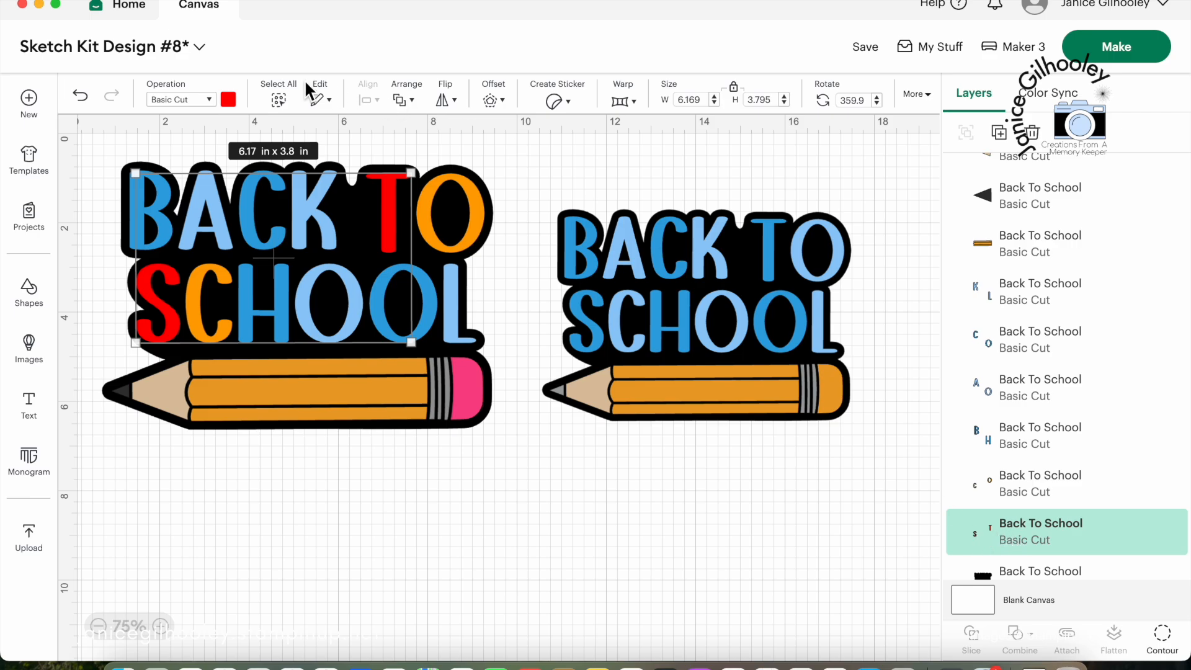
click(229, 99)
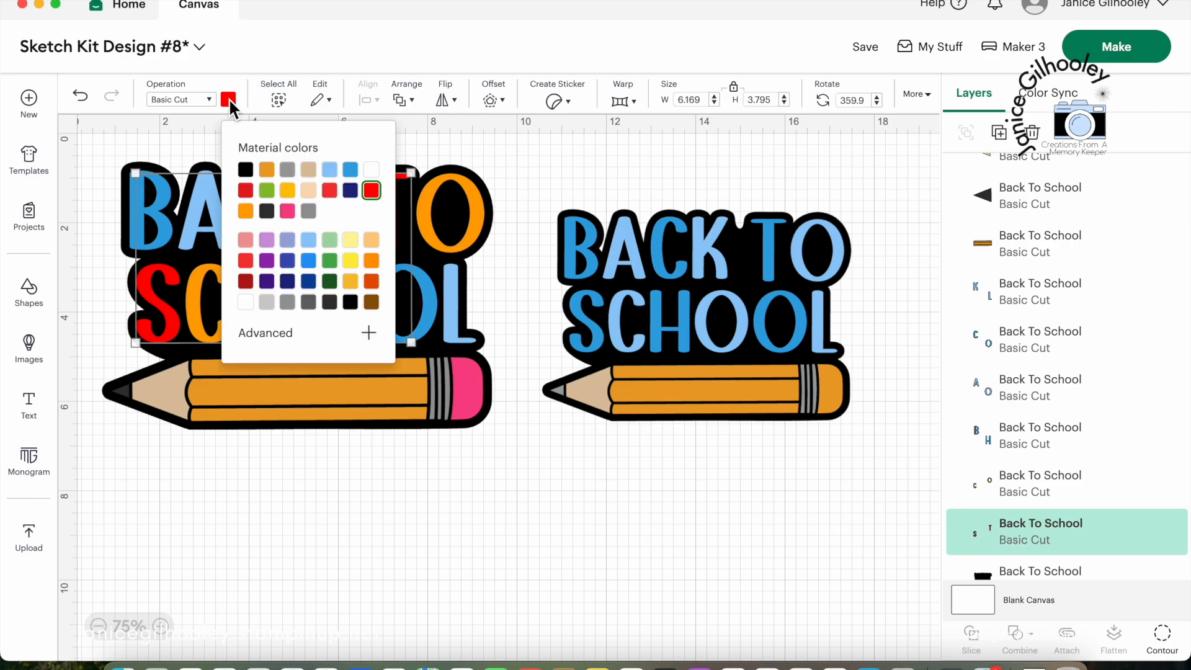
click(350, 170)
Recolor the orange layer with the C of SCHOOL and the O of TO light blue.
click(335, 257)
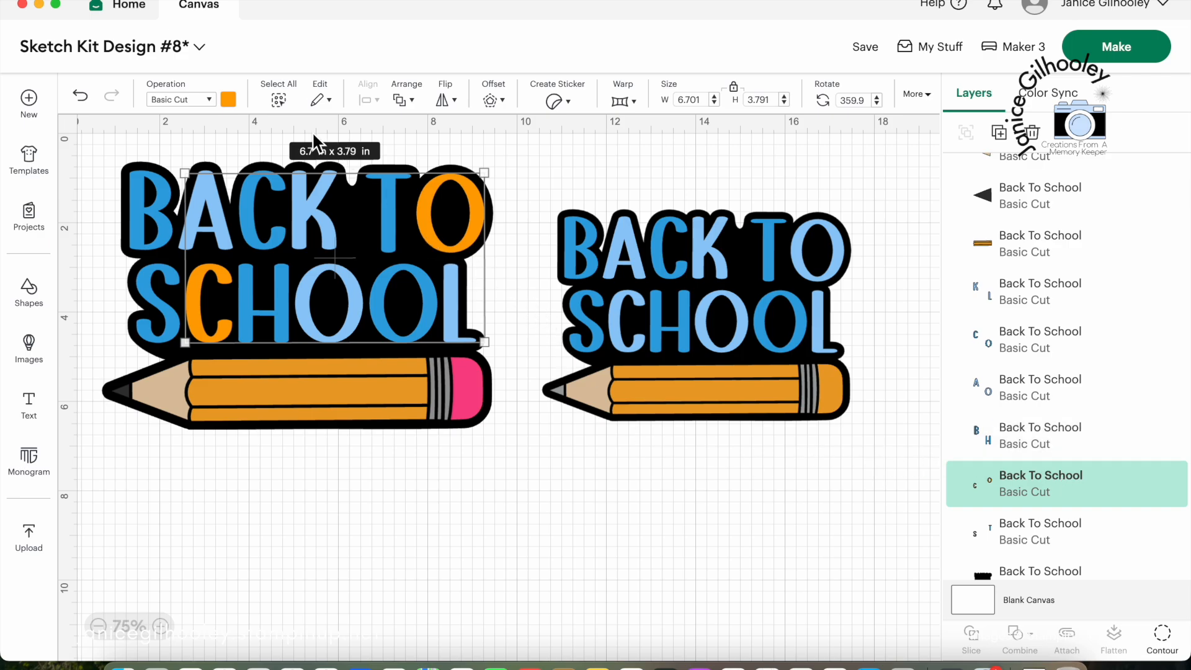
click(226, 96)
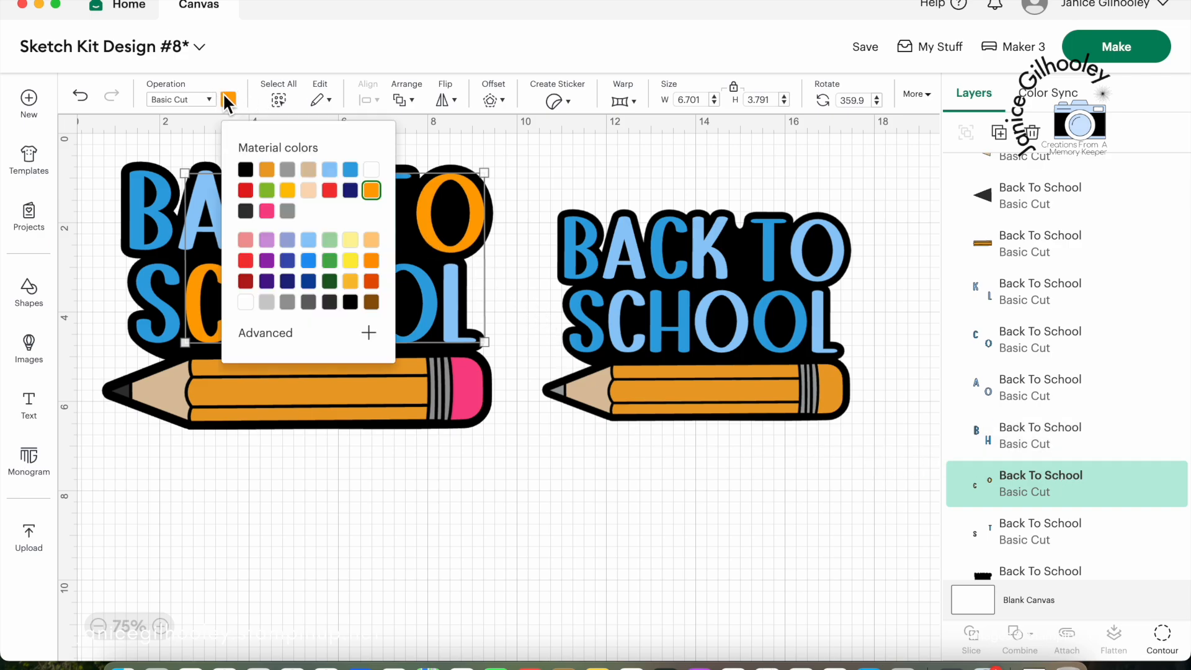
click(330, 167)
click(499, 421)
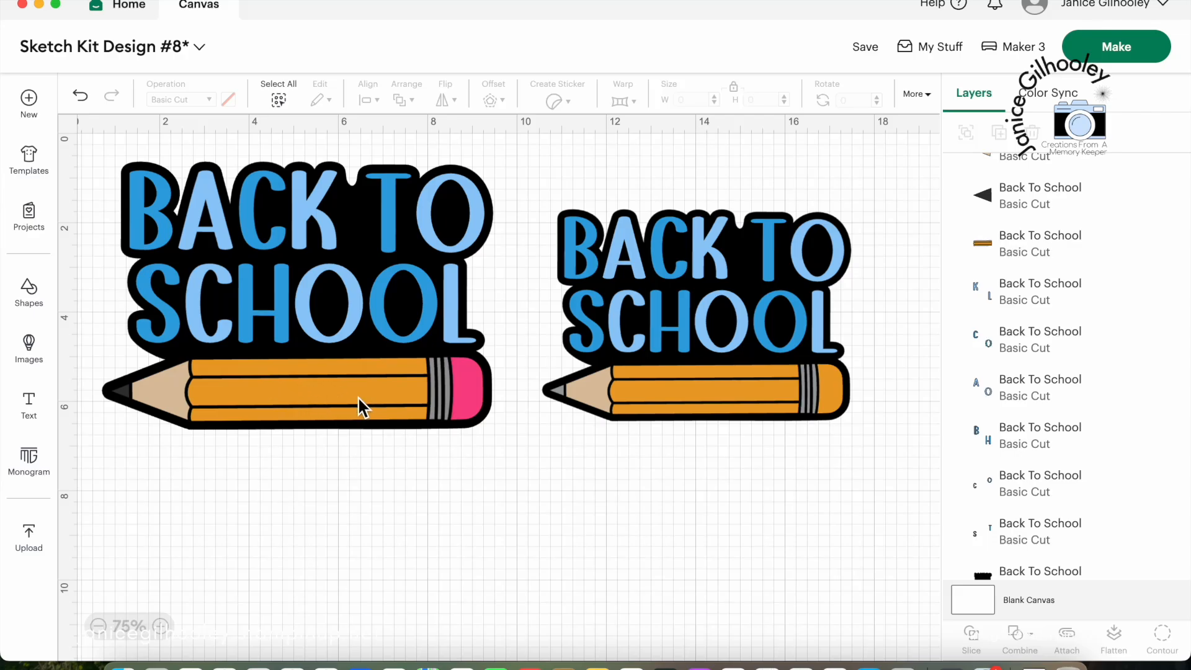
Recolor the pink pencil eraser layer with the same orange as the pencil body.
scroll(1081, 373, down, 3)
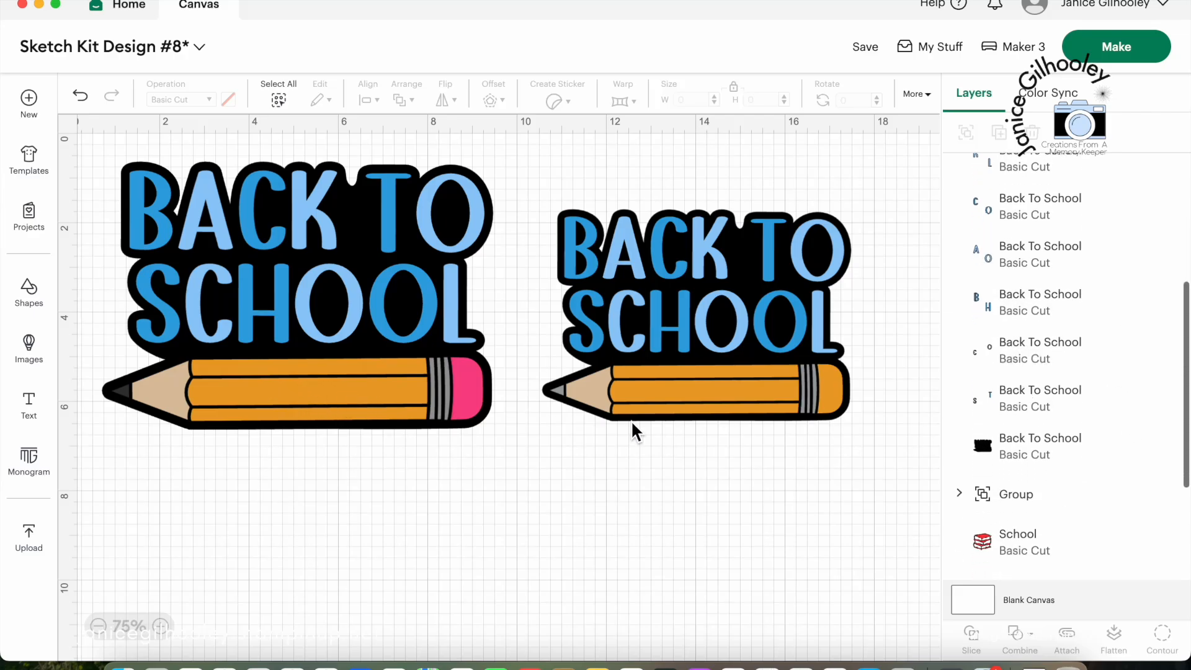
click(468, 383)
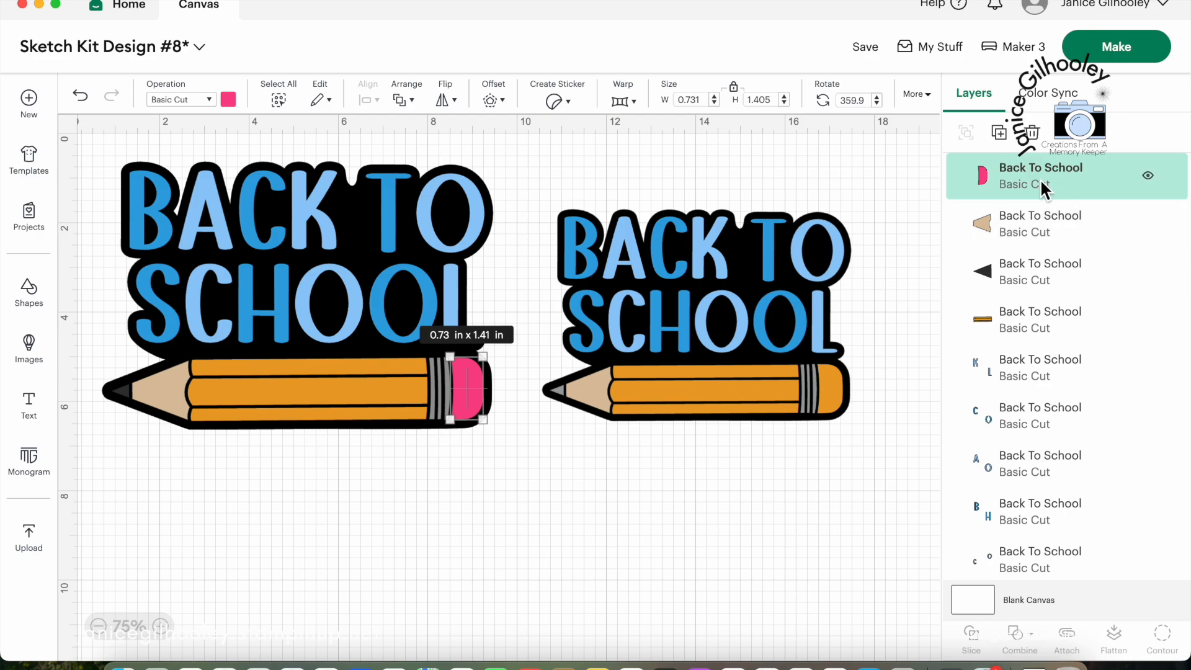
click(227, 99)
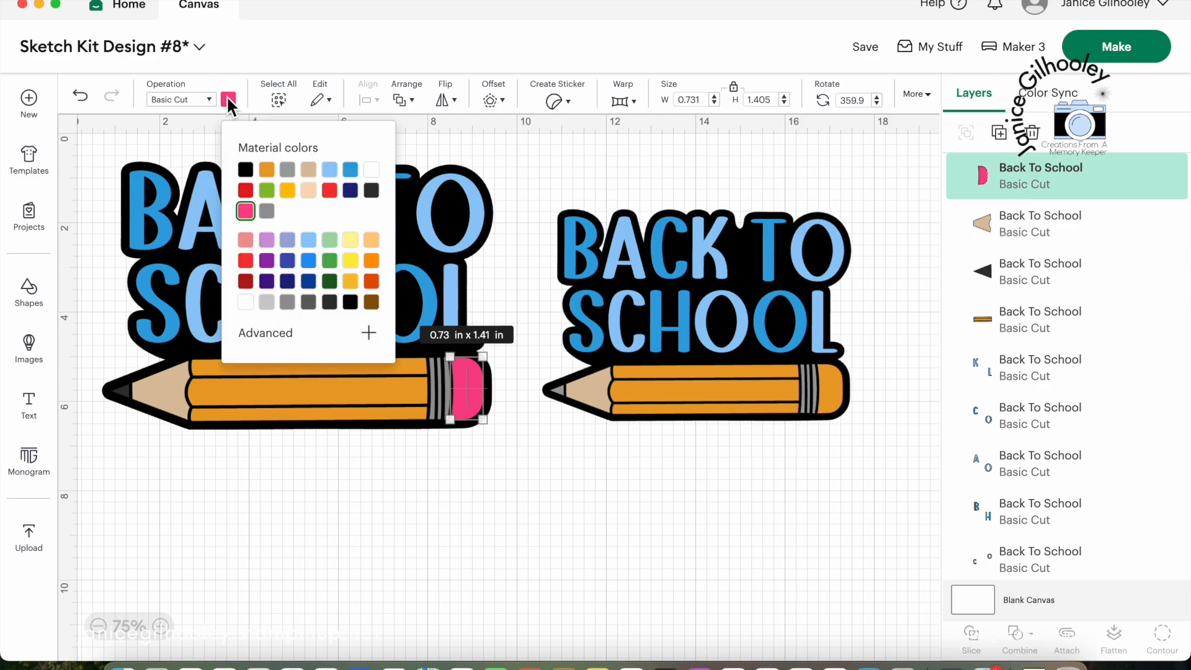
click(268, 168)
click(552, 511)
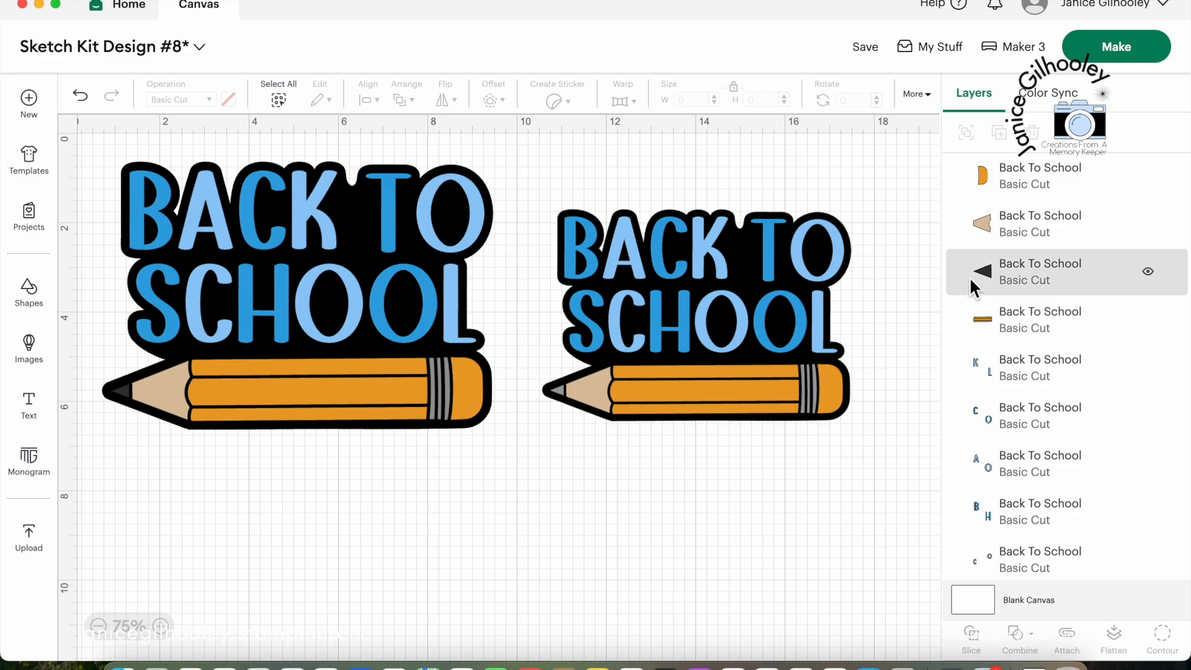
Recolor the dark pencil tip layer gray.
click(1019, 266)
click(228, 99)
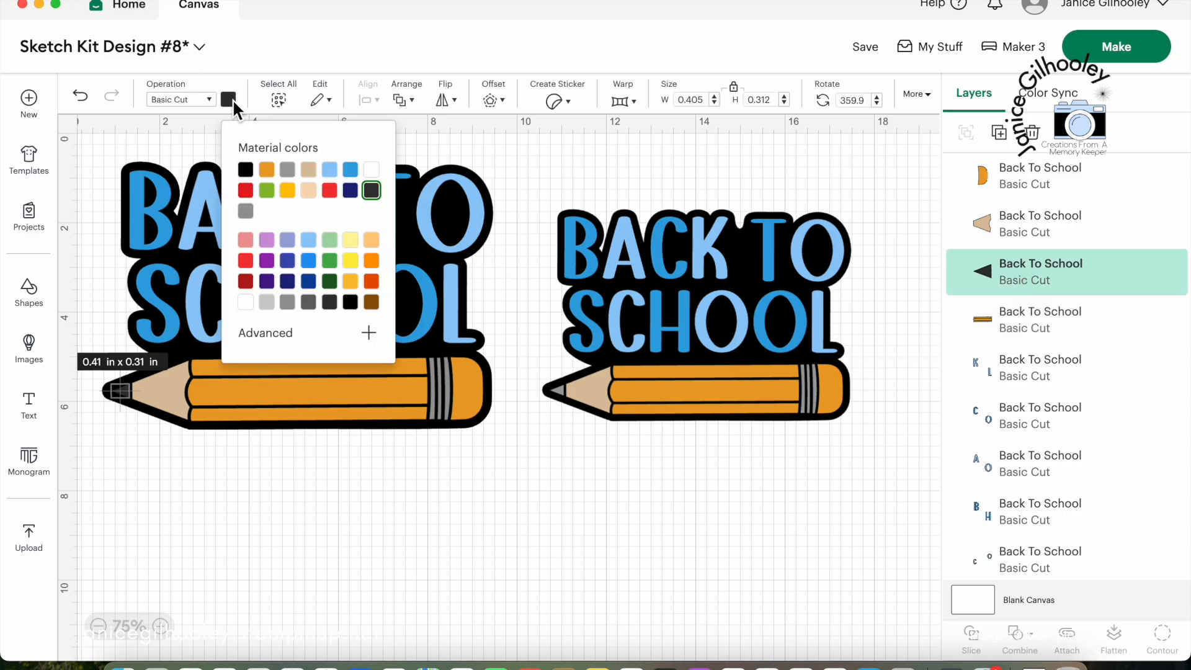
click(288, 170)
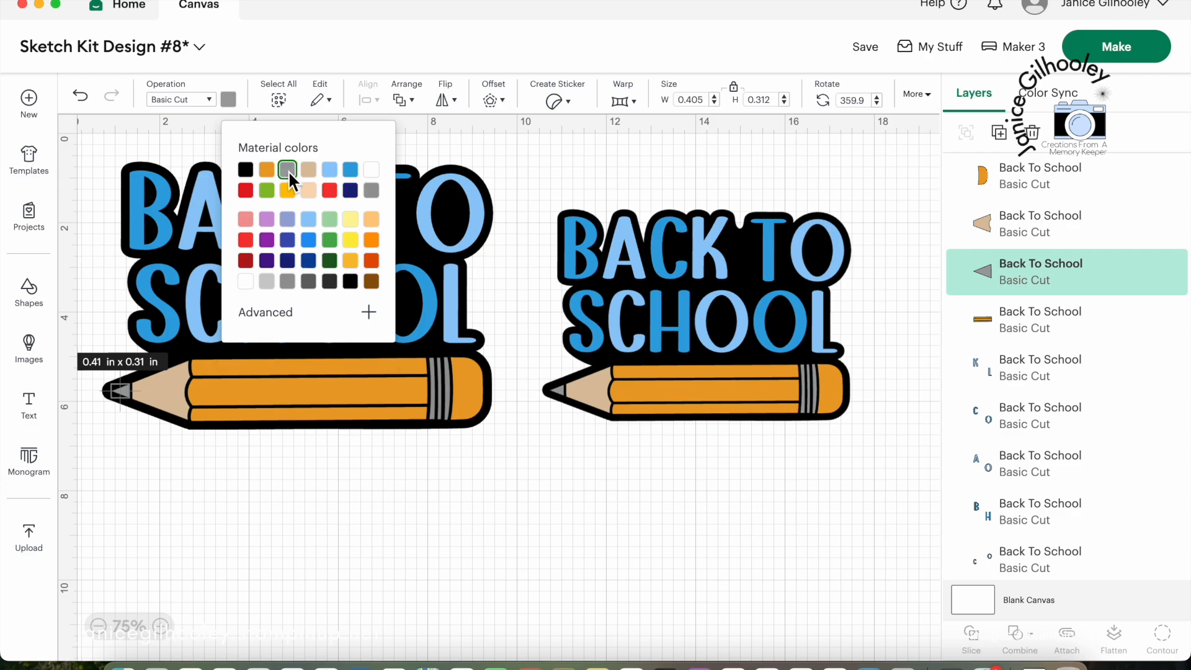
click(438, 568)
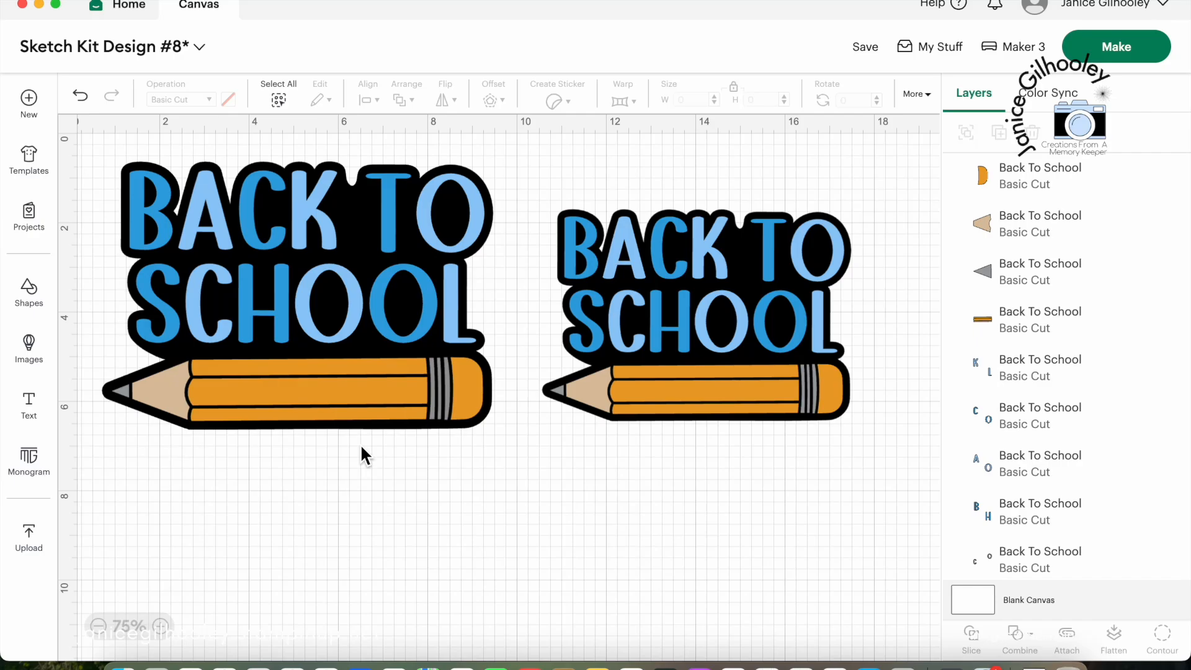
Duplicate all layers of the recolored design as a separate grouped copy, and move the smaller reference design aside.
drag(81, 142, 522, 523)
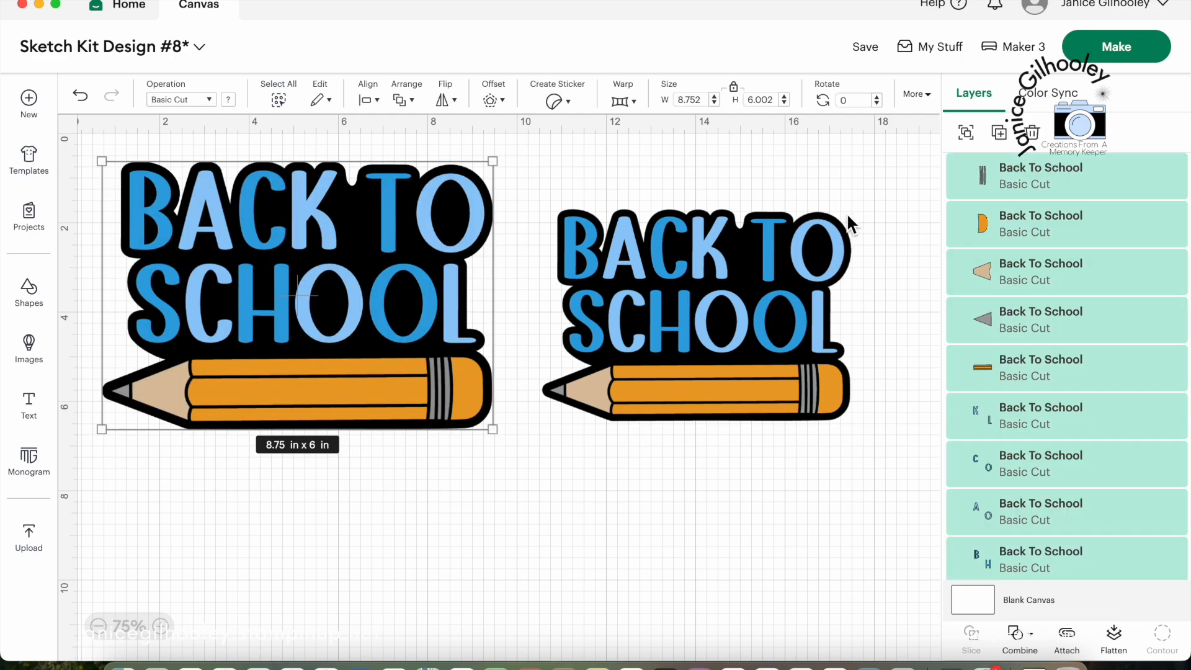
click(1004, 136)
drag(524, 297, 851, 584)
click(966, 132)
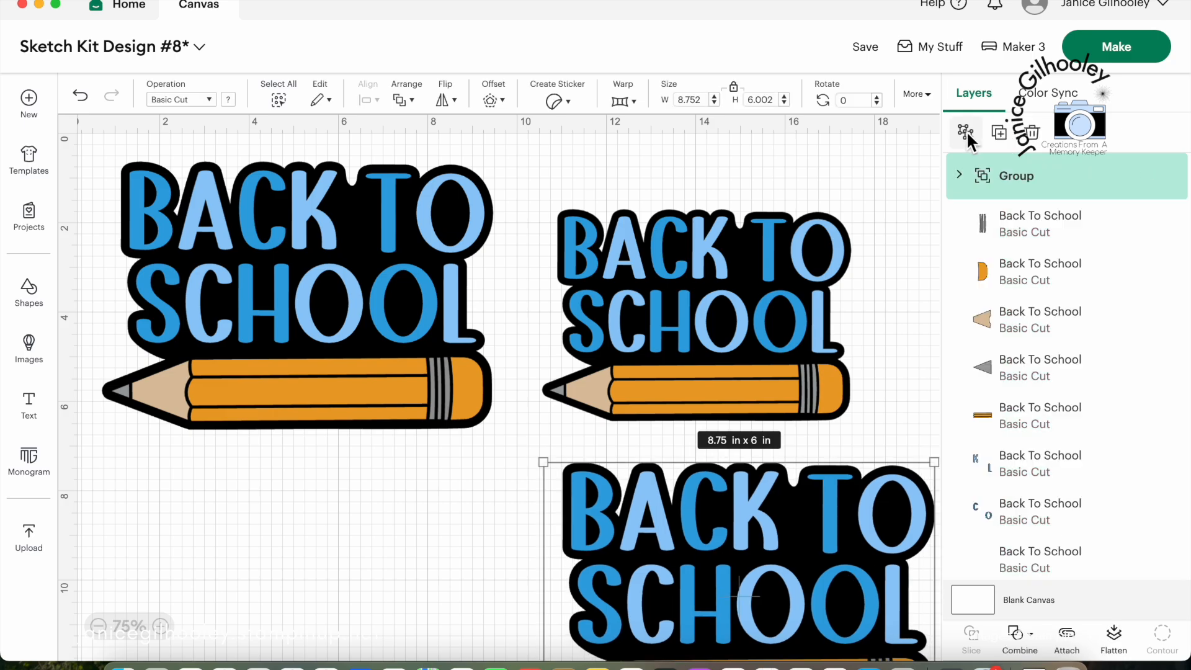
drag(706, 261, 919, 234)
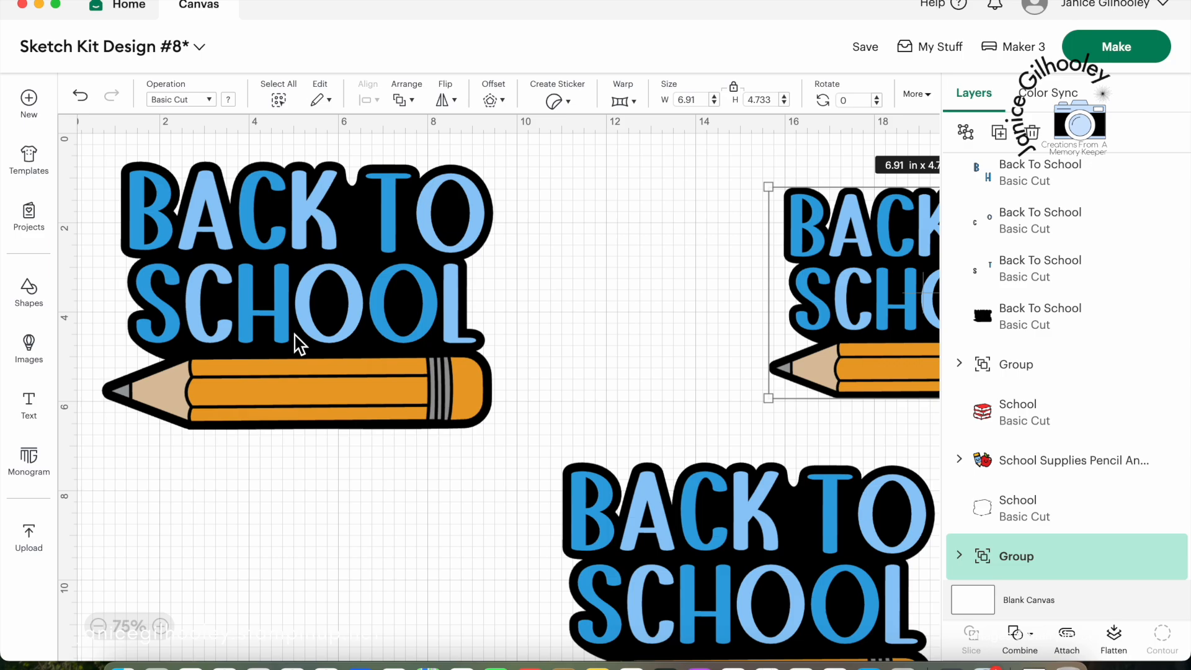
Select the B and H, K and L, pencil body and black background layers together to check whether Slice is available.
click(151, 227)
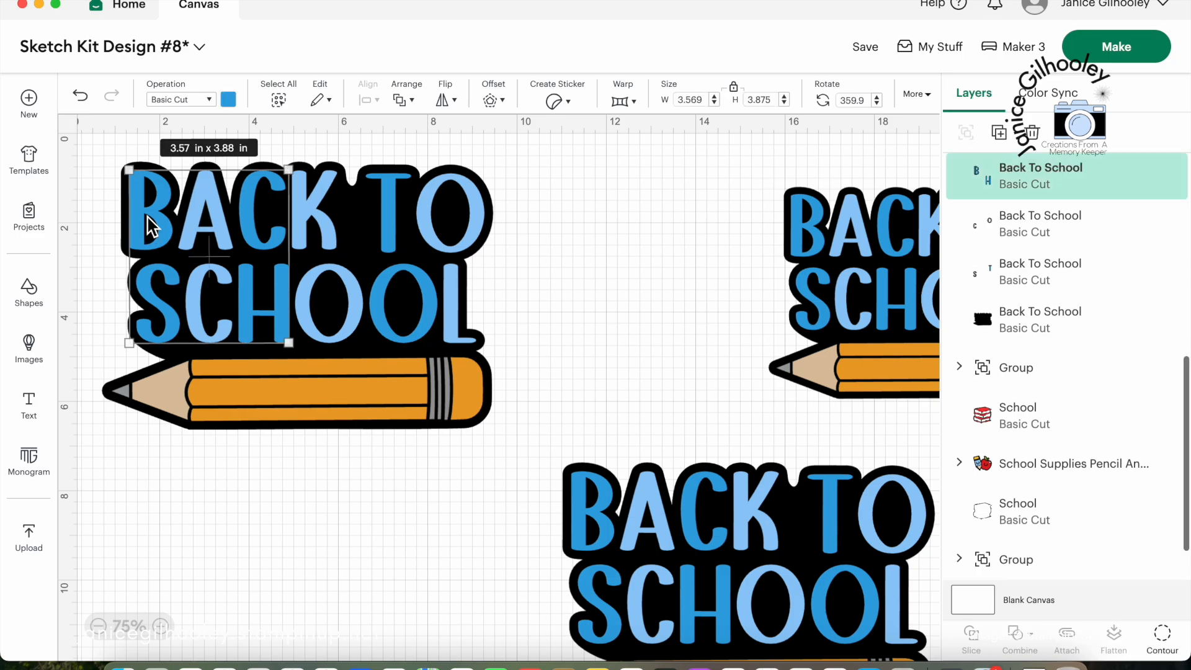
shift+click(321, 225)
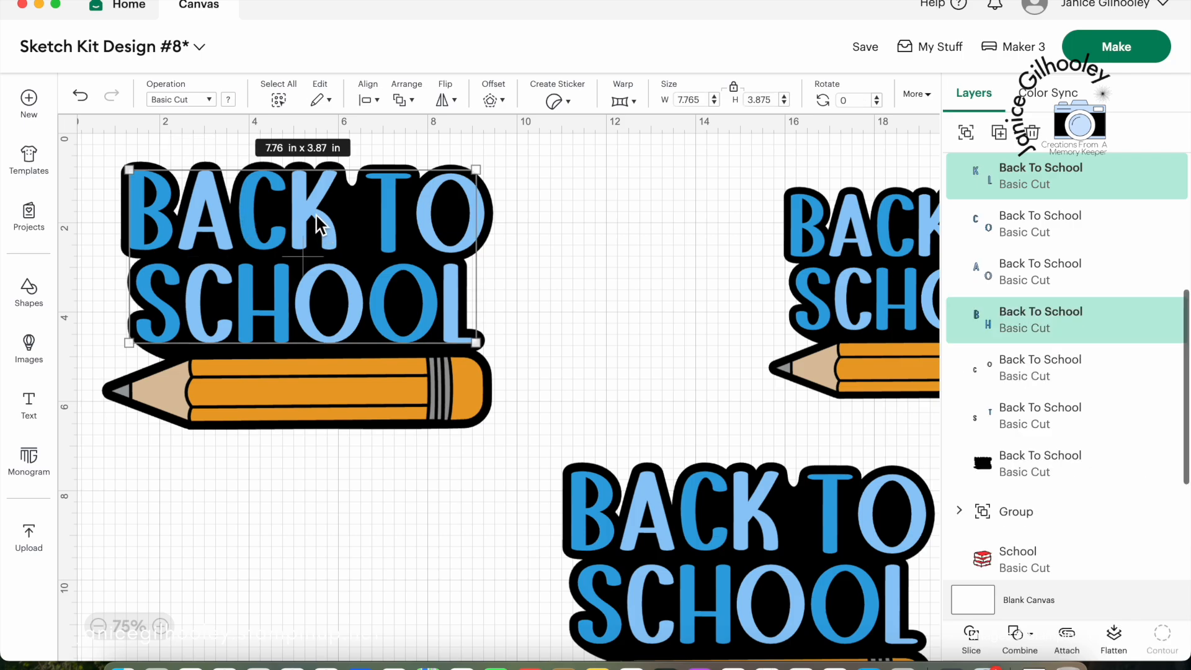
shift+click(361, 379)
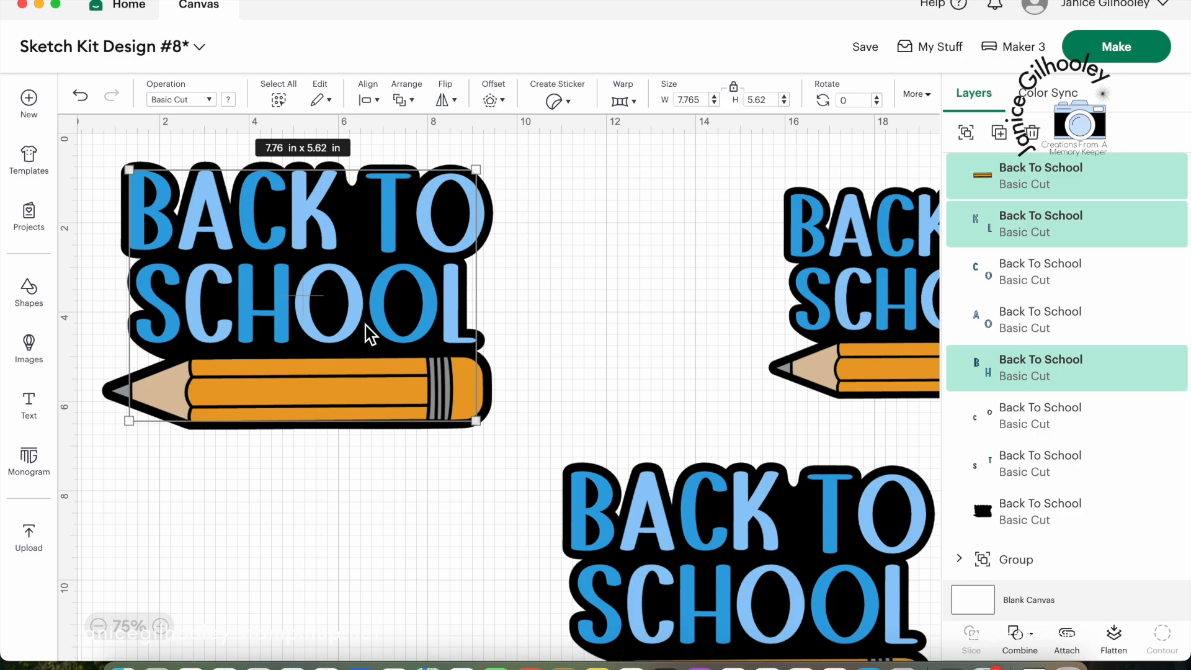
shift+click(110, 391)
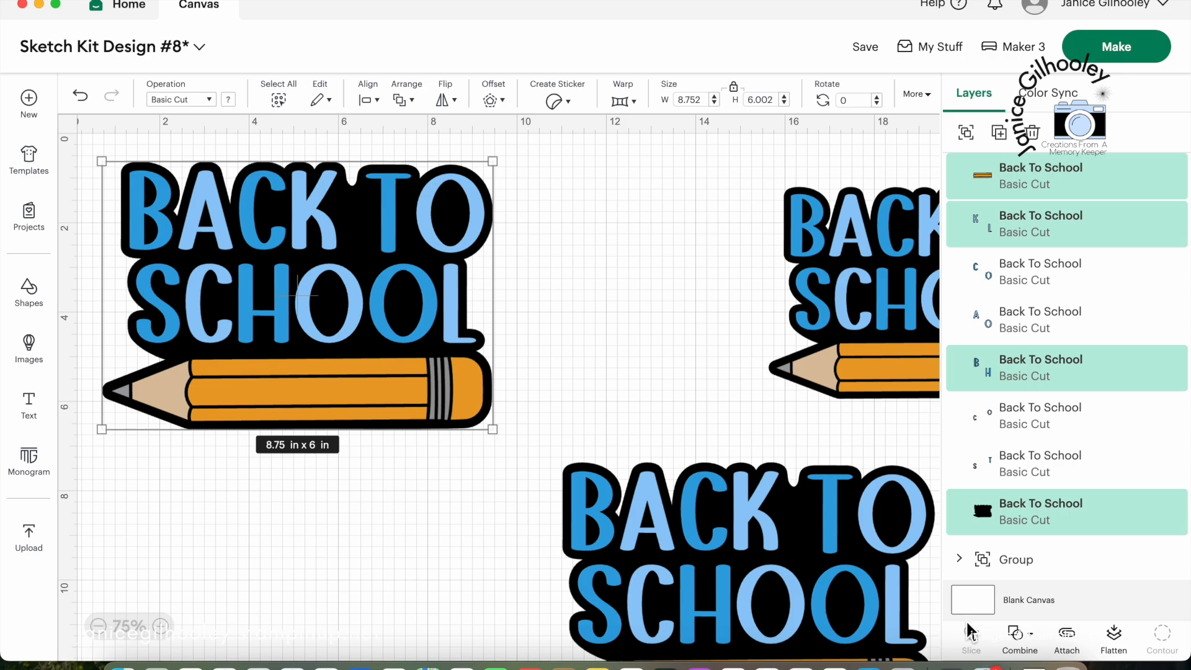
click(676, 320)
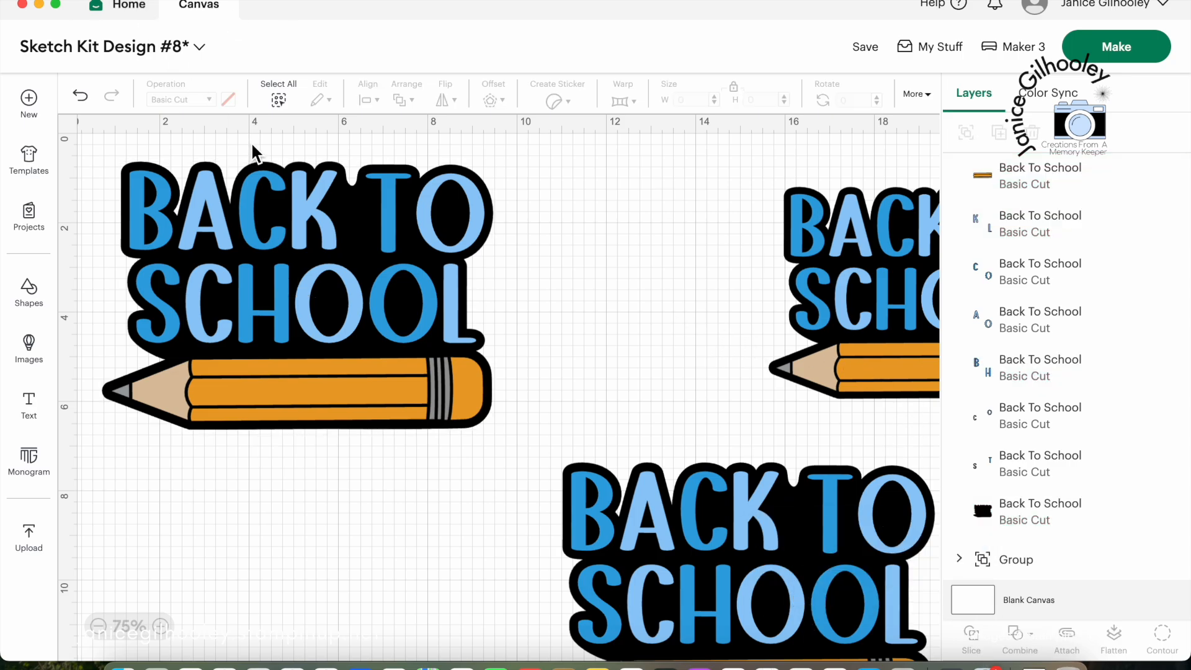
Hide the grouped copy and the smaller reference design so only the ungrouped original shows on the canvas.
drag(793, 558, 825, 489)
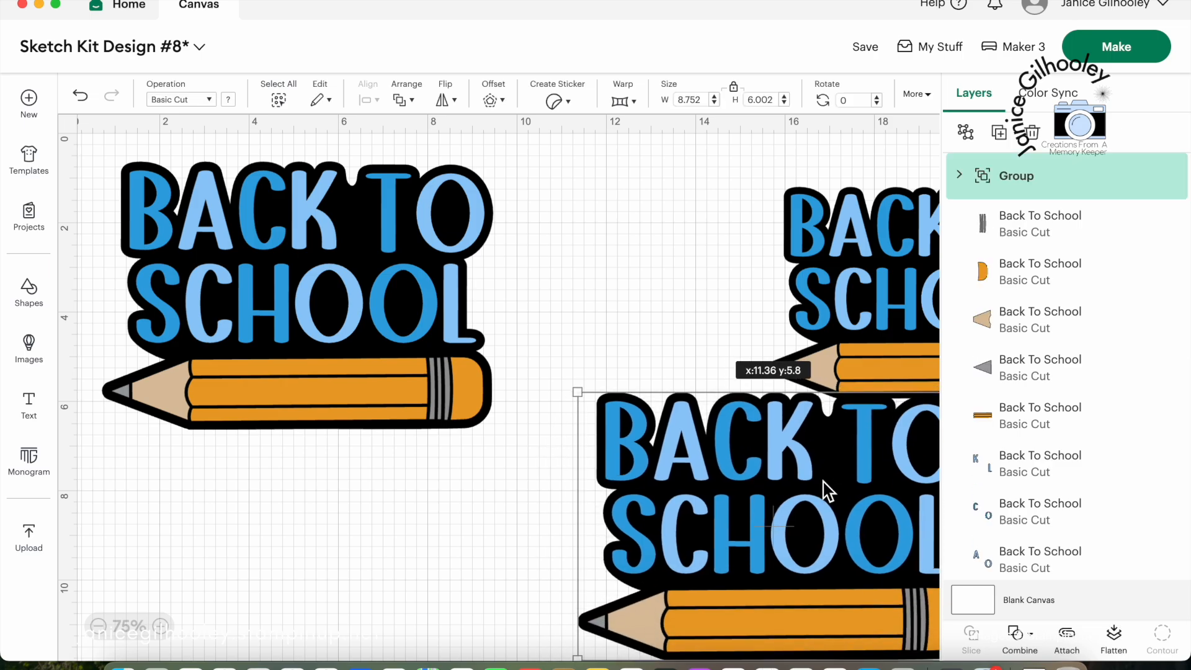
click(1149, 177)
click(825, 286)
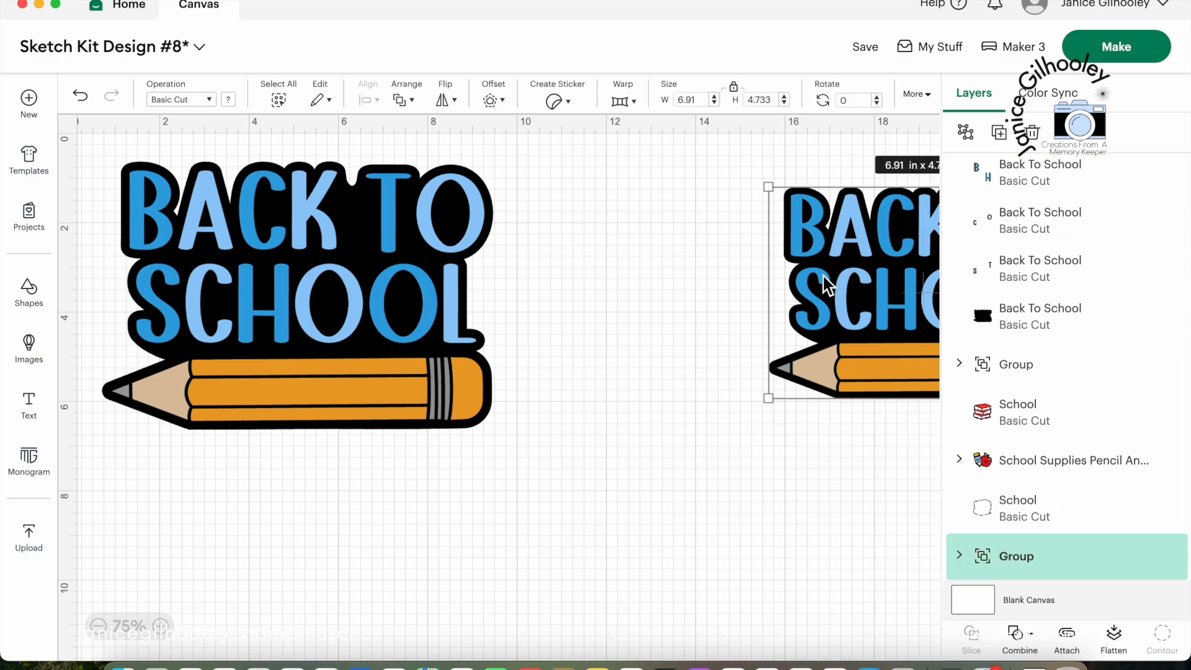
click(1151, 558)
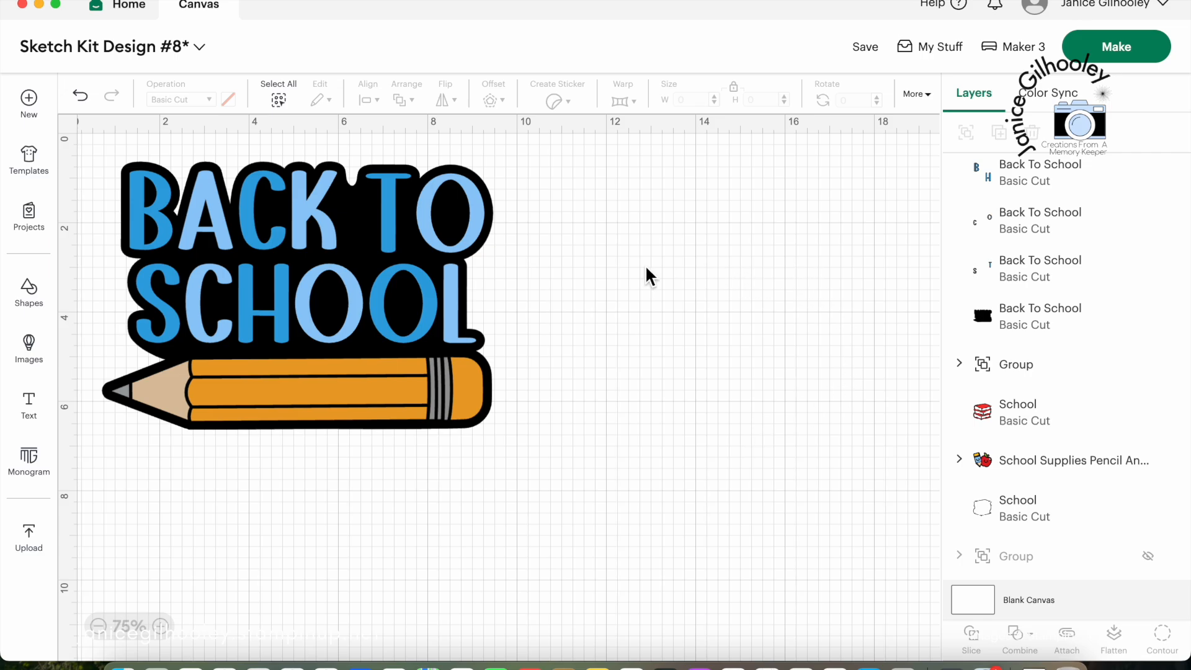
Hide the black background layer of the ungrouped Back To School design.
scroll(1002, 312, up, 10)
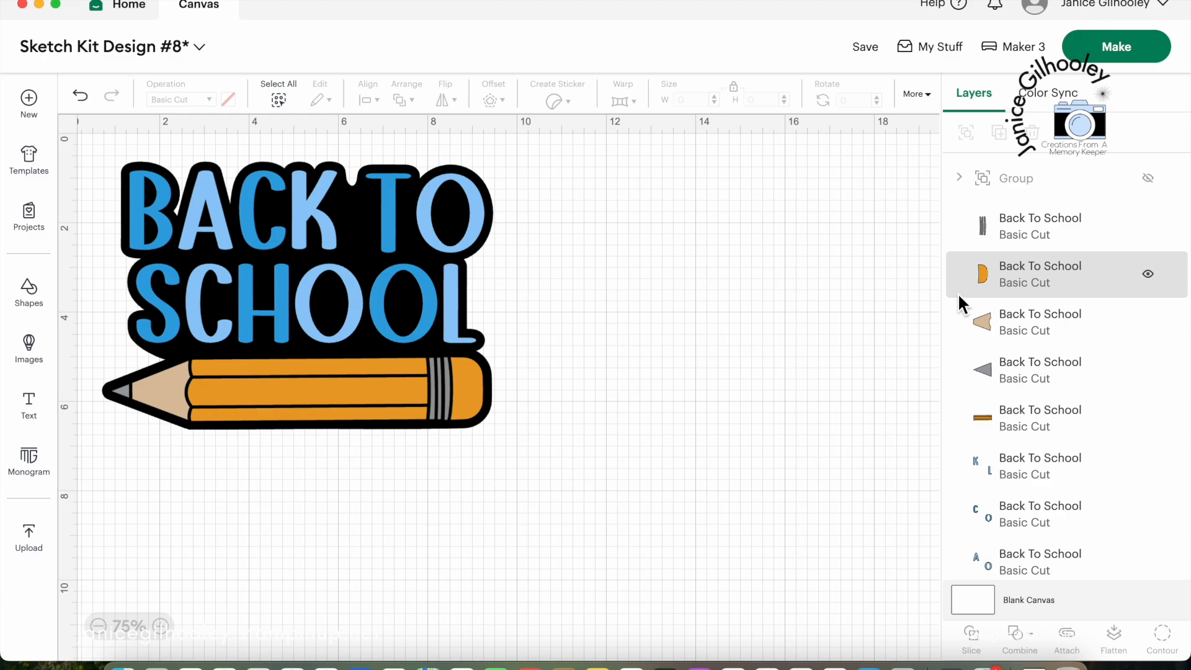
drag(732, 154, 124, 468)
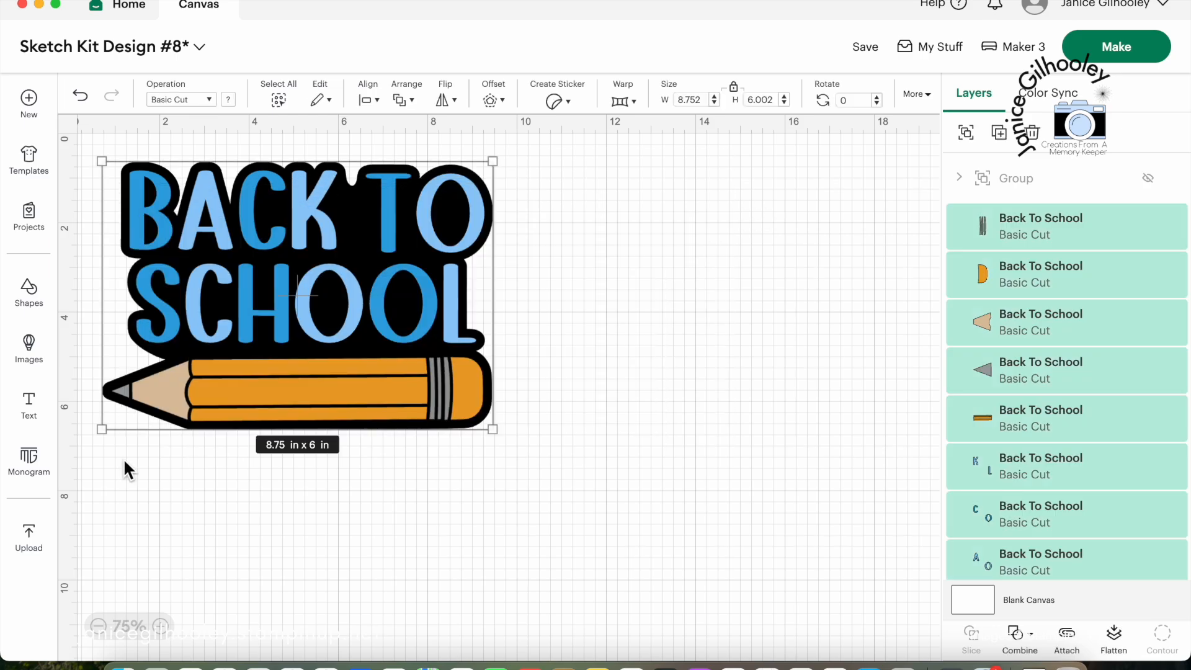
scroll(1025, 369, down, 6)
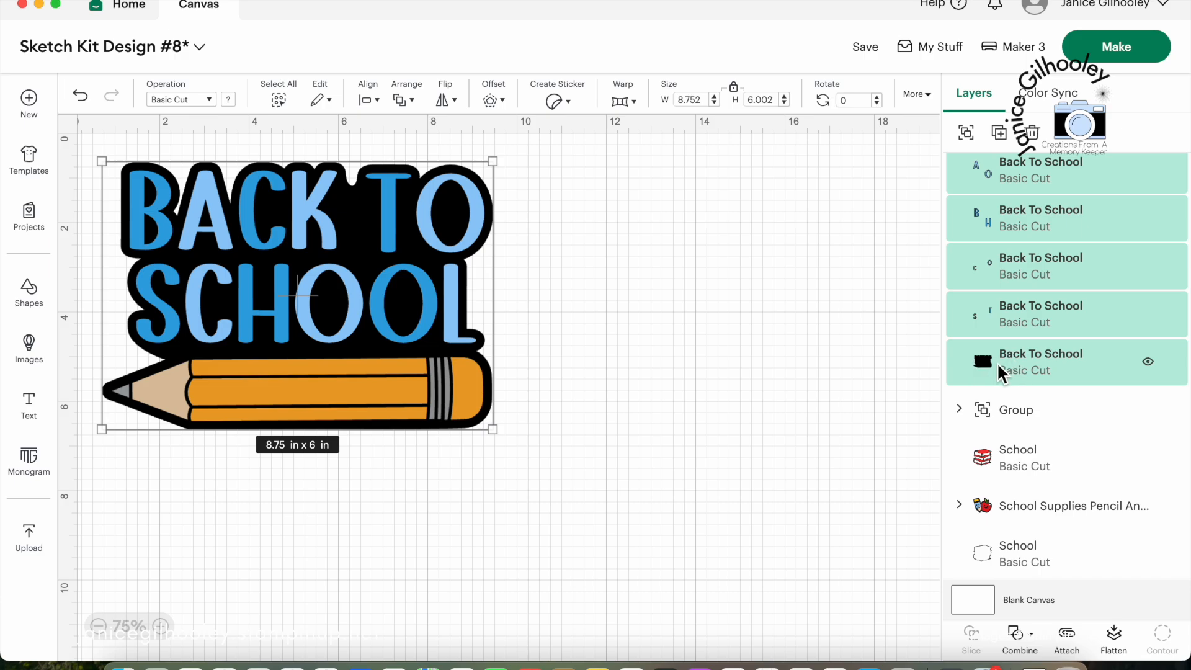
click(905, 388)
click(1050, 367)
click(1149, 361)
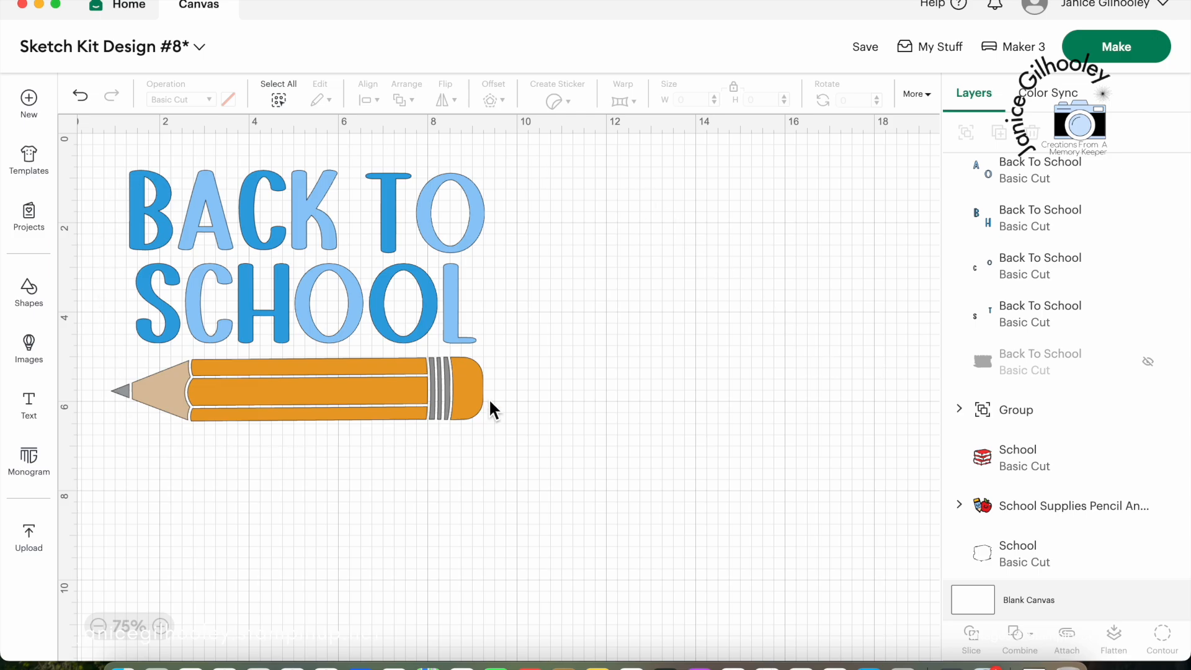
Combine all visible letter and pencil layers with Unite, and show the black background layer again.
key(super+z)
drag(369, 171, 88, 497)
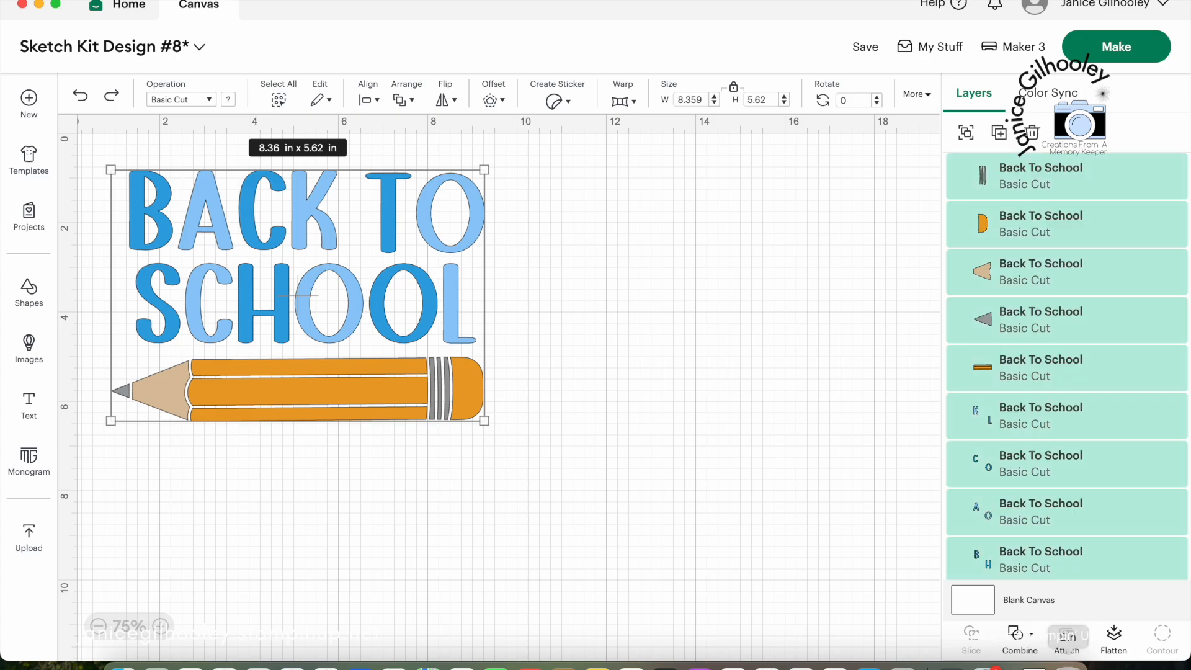
click(1035, 643)
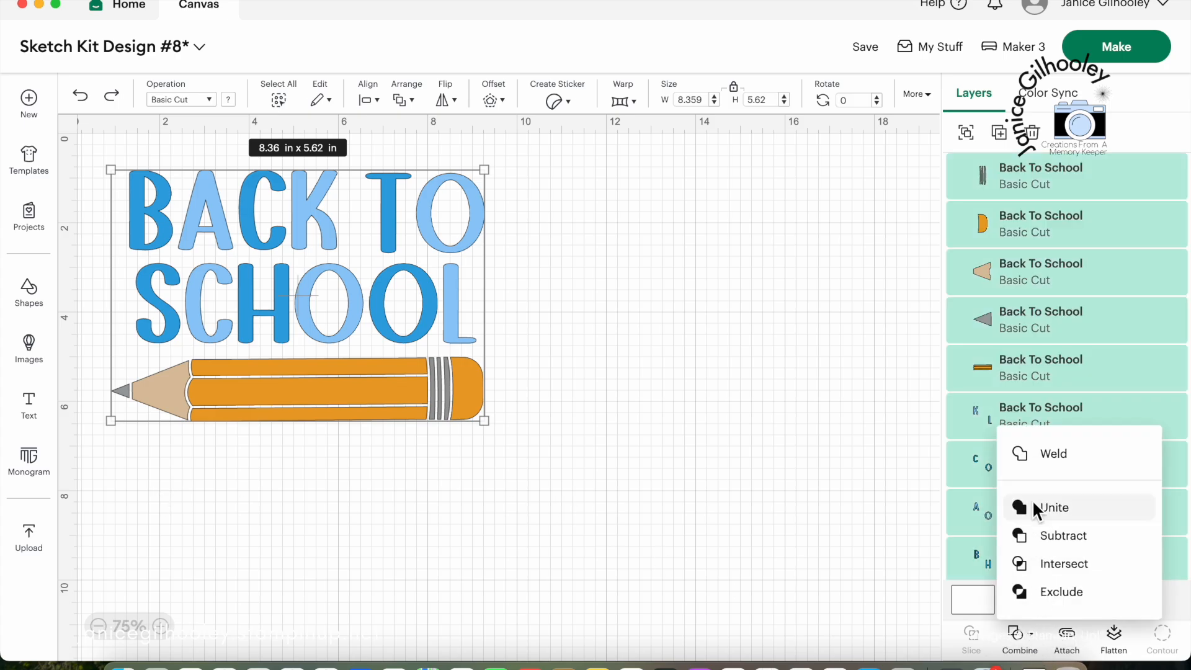
click(1032, 512)
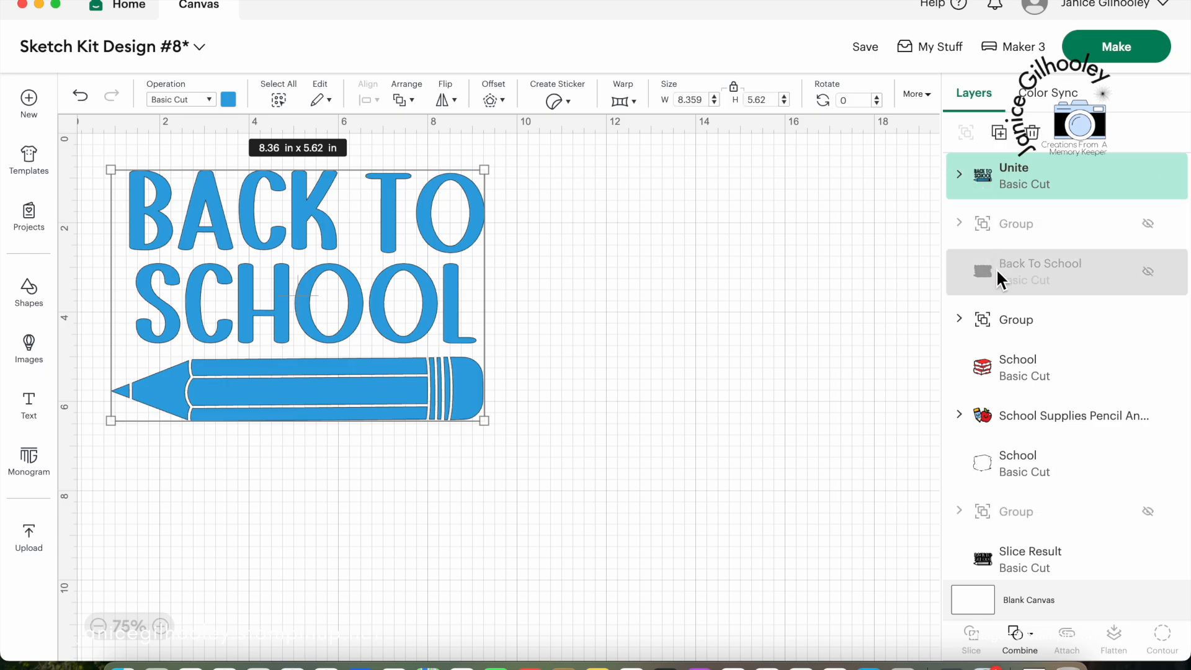
click(1149, 272)
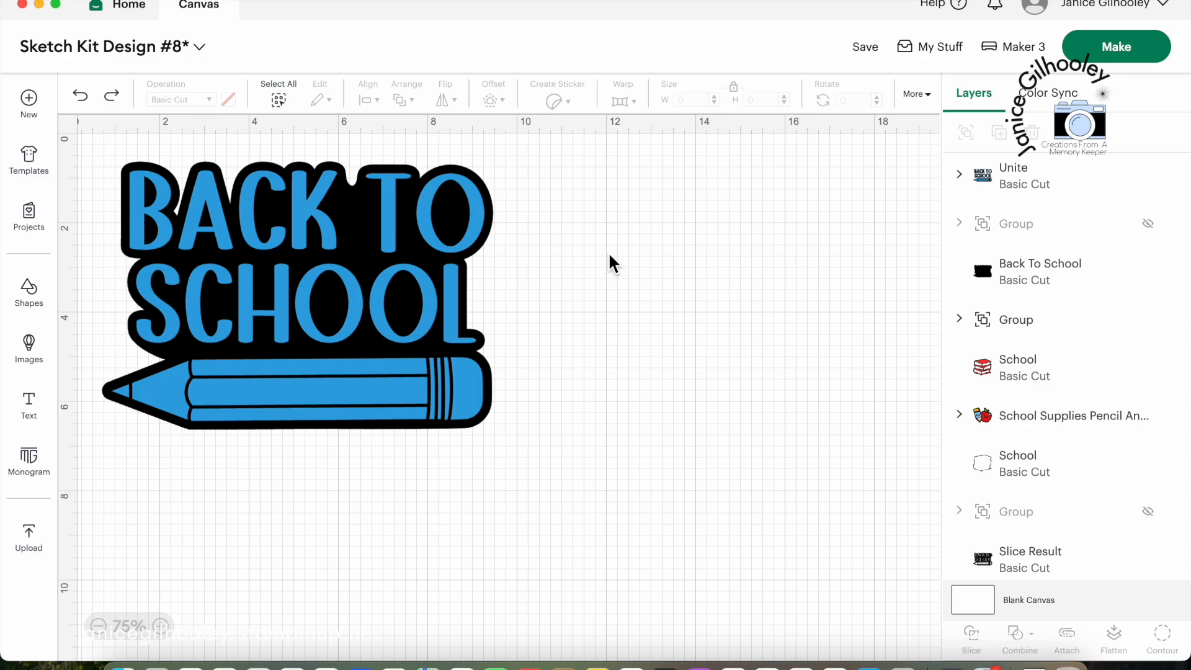
Slice the united letters and pencil out of the black background, and delete the blue and black cut-out pieces.
drag(46, 239, 106, 481)
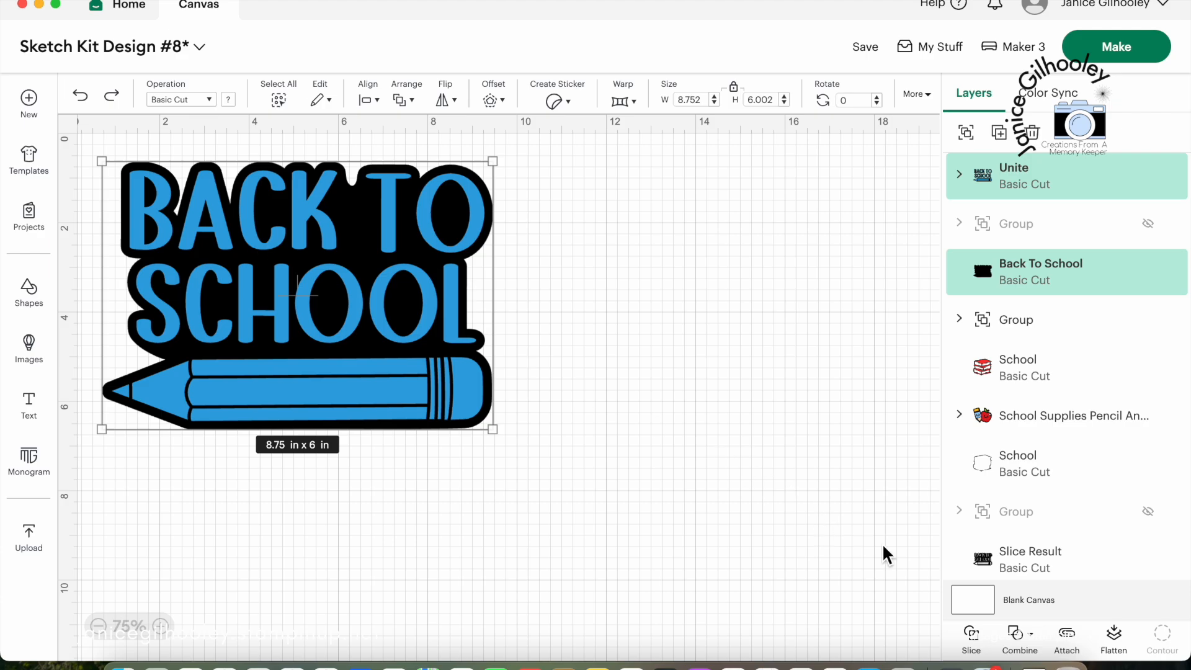
click(971, 636)
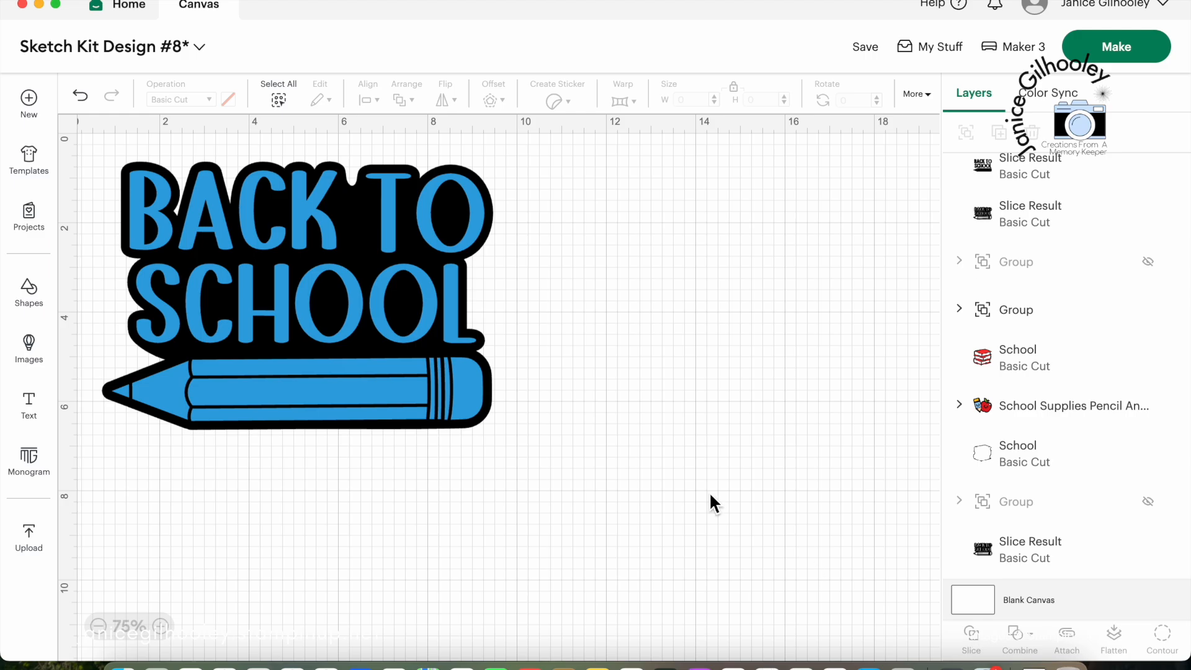
drag(397, 207, 811, 184)
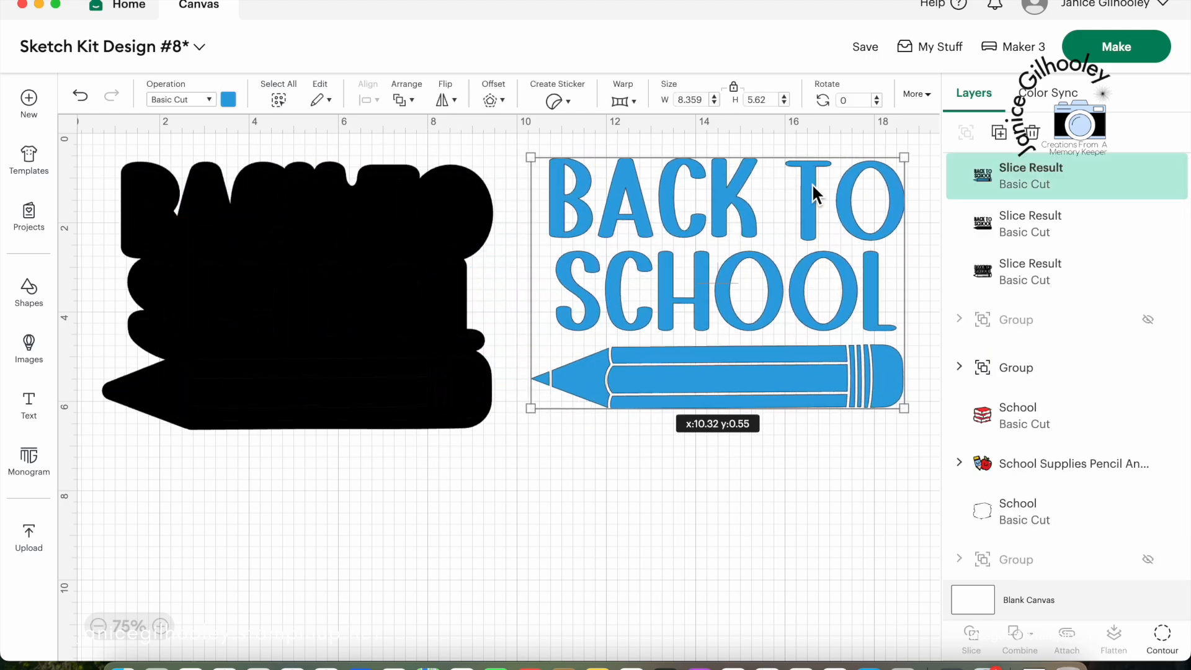
drag(308, 225, 740, 490)
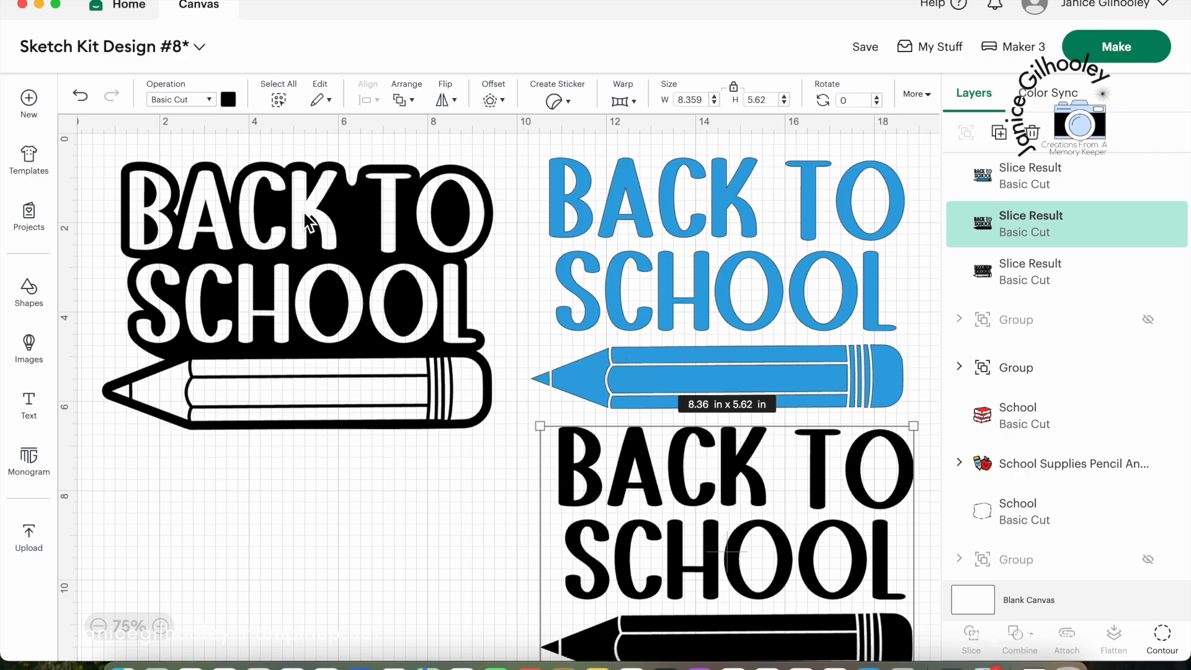
shift+click(619, 217)
key(Delete)
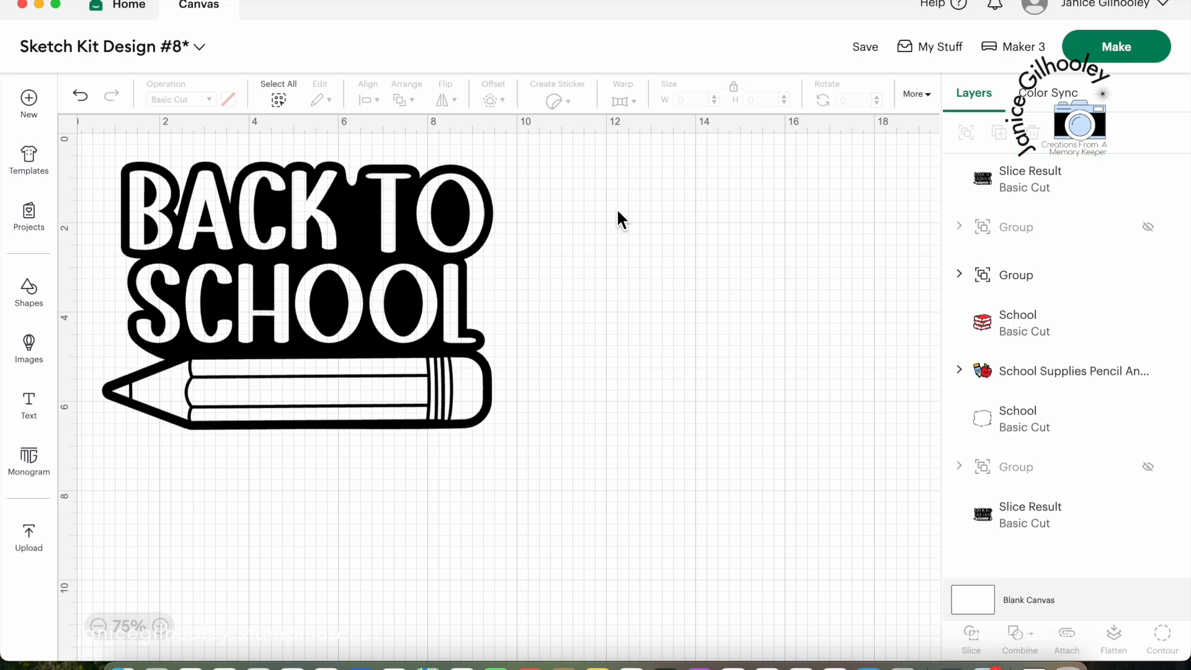
Show the hidden grouped Back to School copy, move it beside the sliced background, and ungroup it.
click(1148, 227)
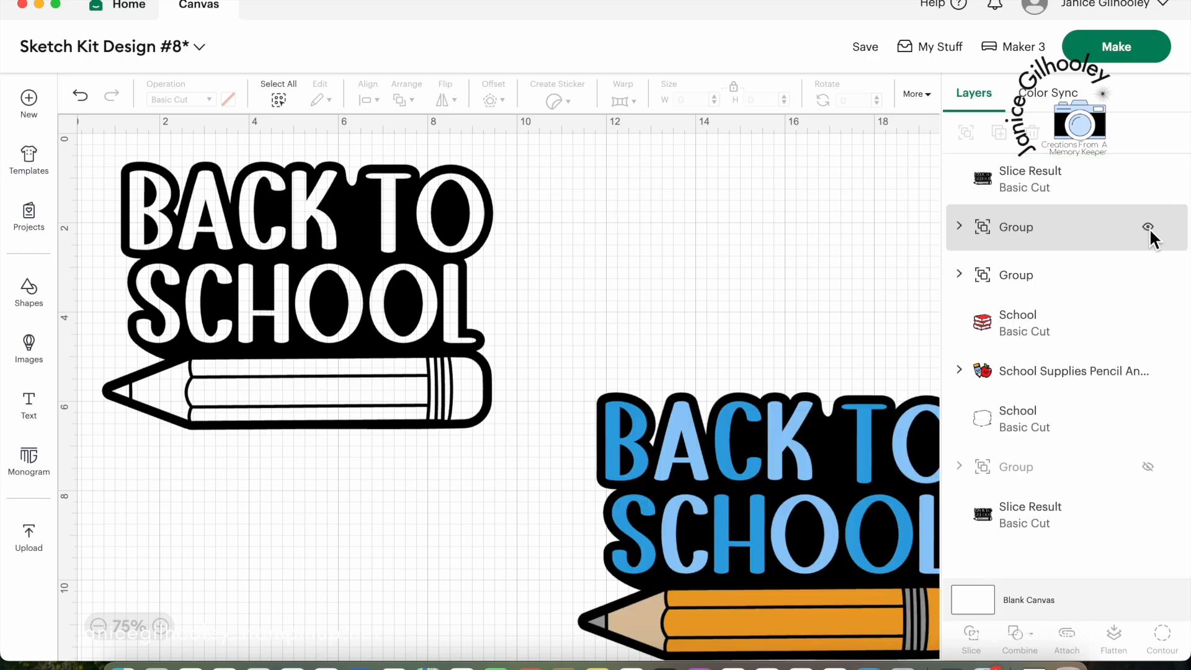
drag(823, 503, 785, 317)
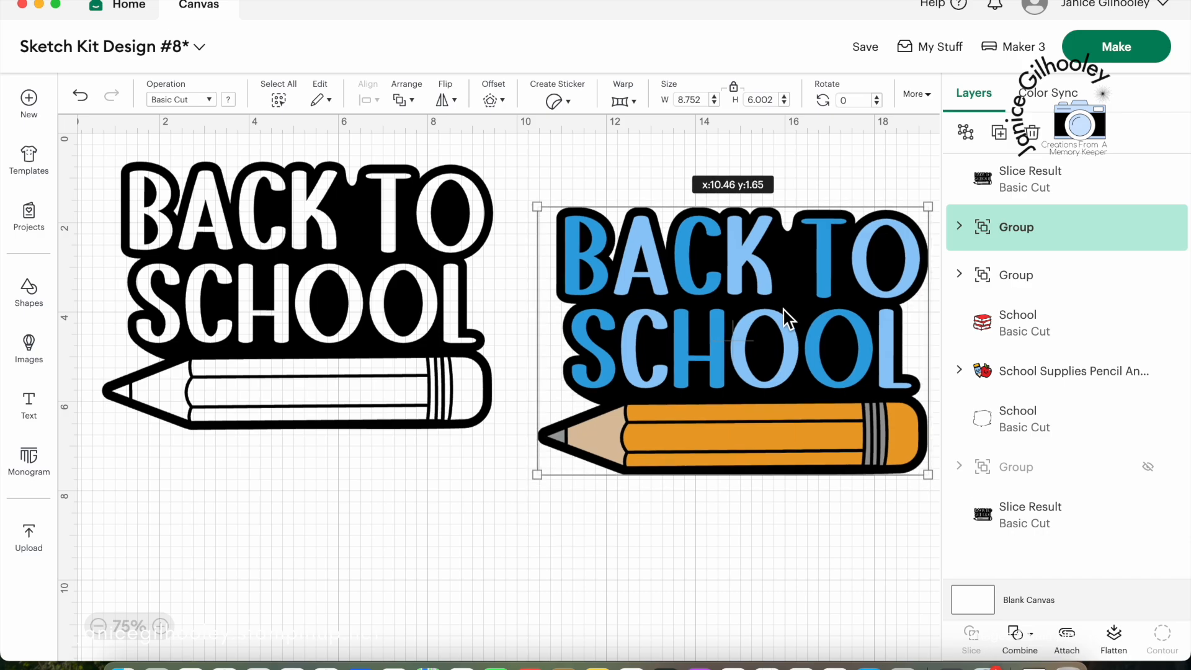
right_click(966, 131)
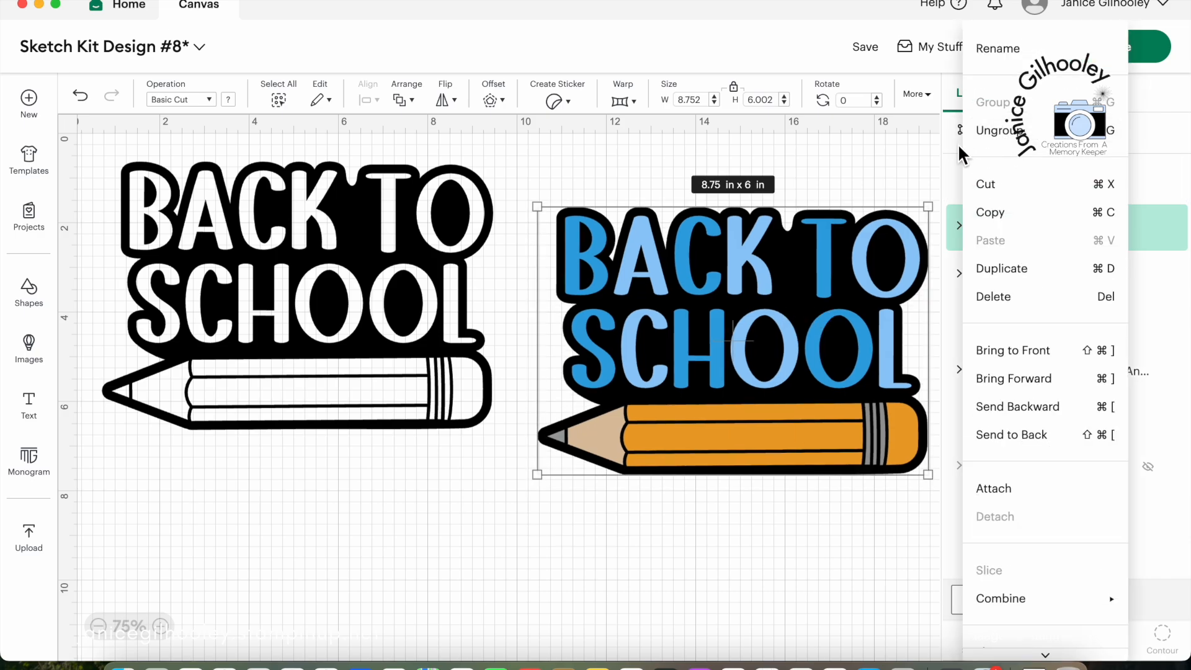
click(993, 131)
Try moving the B and H layer off the coloured design, and undo the move.
mouse_move(607, 253)
mouse_down()
mouse_move(518, 242)
mouse_move(627, 237)
mouse_move(531, 208)
mouse_move(652, 186)
mouse_move(609, 172)
mouse_move(610, 197)
mouse_move(773, 190)
mouse_up()
click(593, 252)
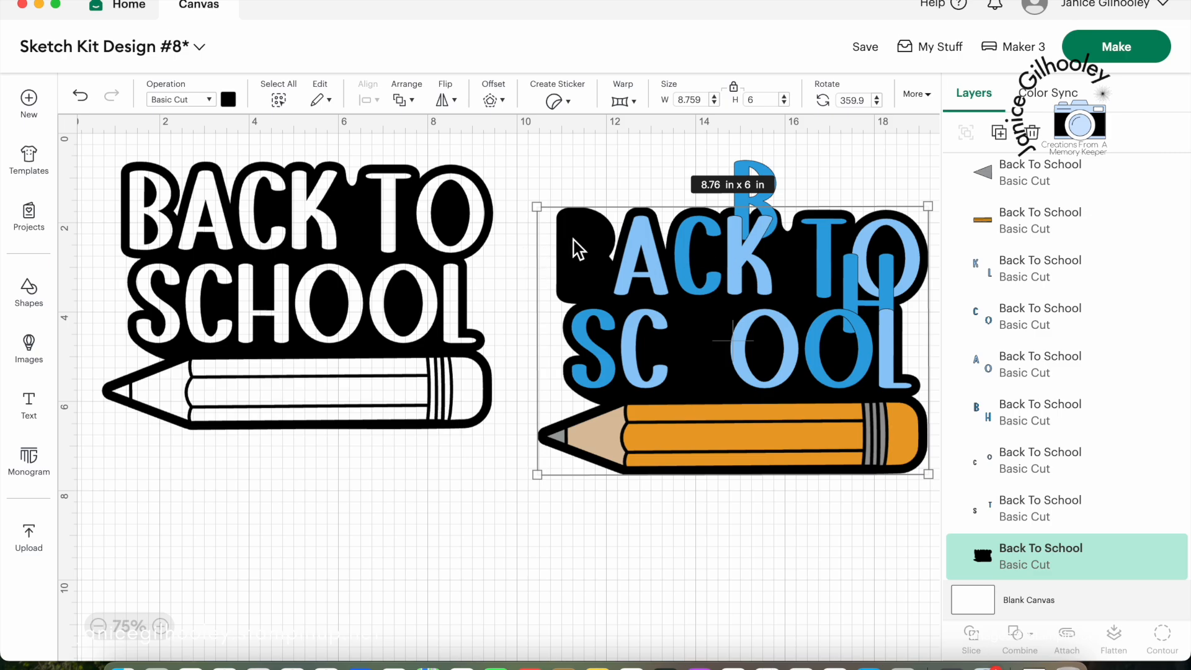
click(82, 96)
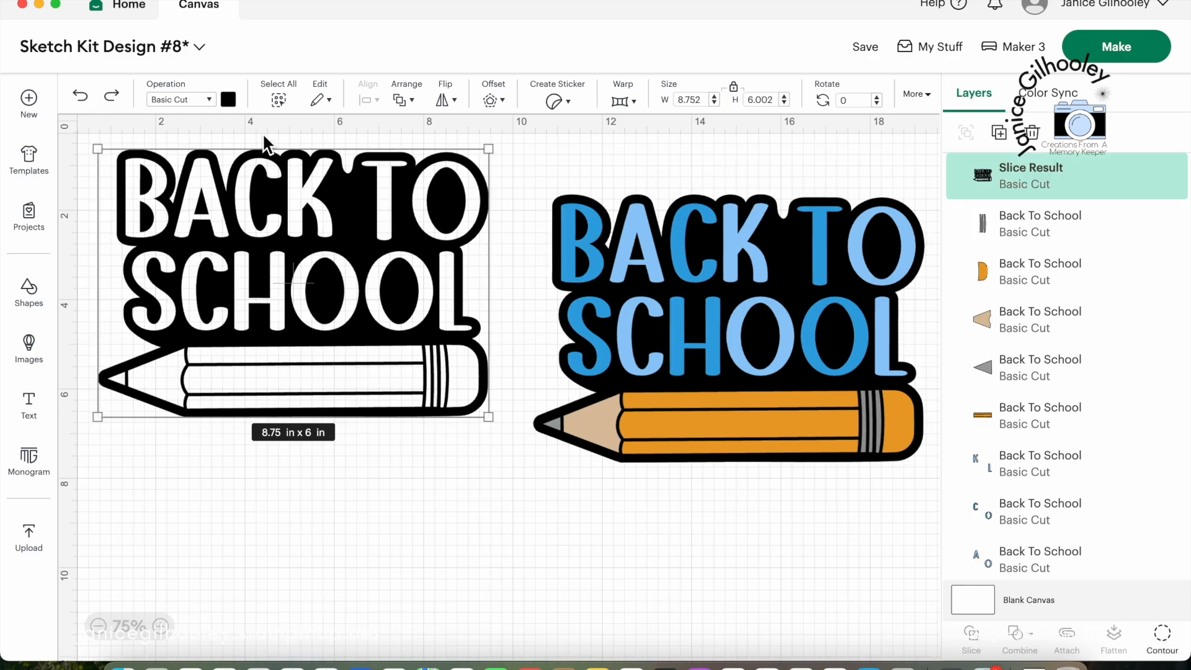
Recolour the sliced background orange-red, lay it over the coloured design, and undo both changes.
click(228, 99)
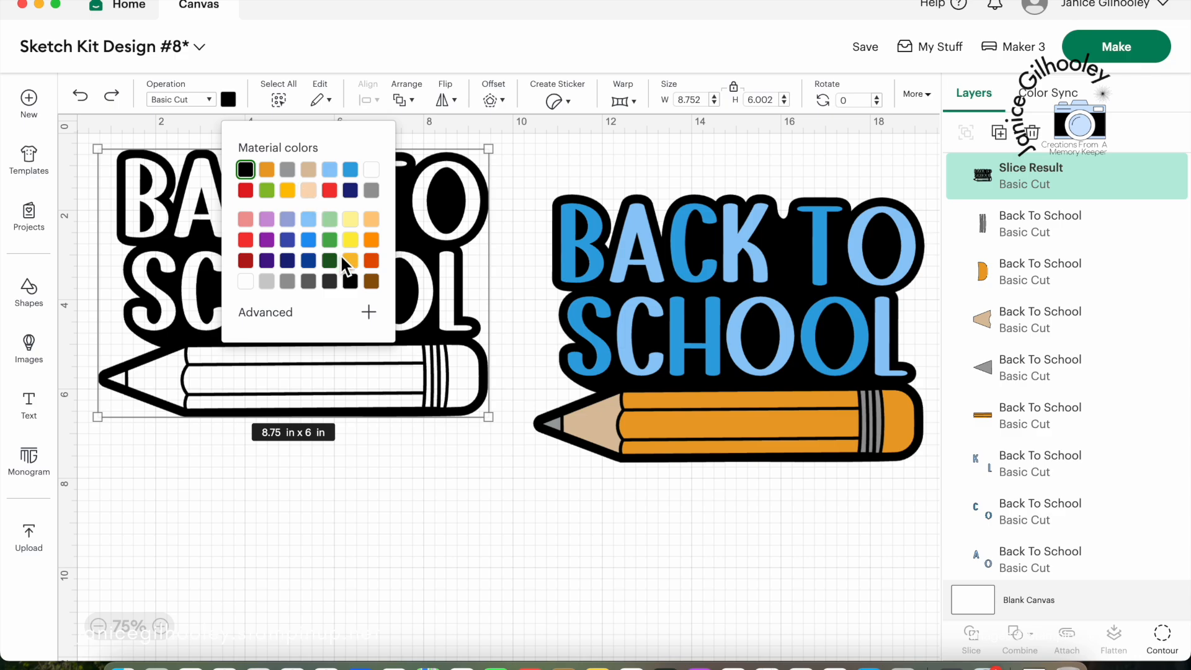
click(371, 260)
click(482, 590)
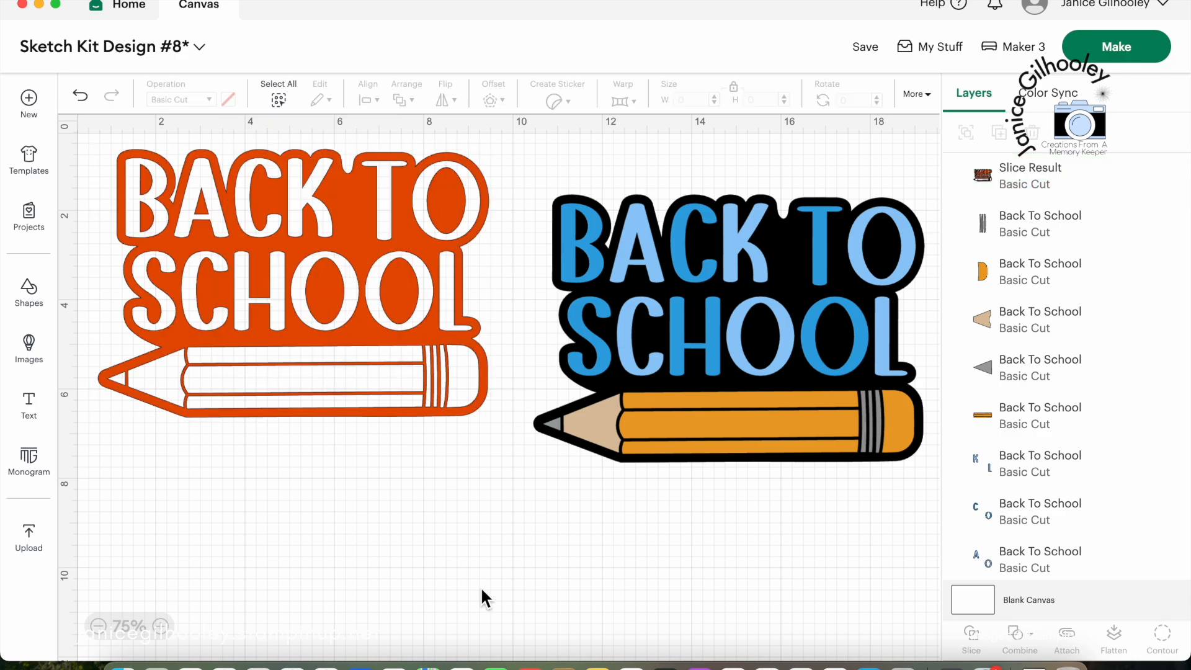
drag(239, 232, 668, 284)
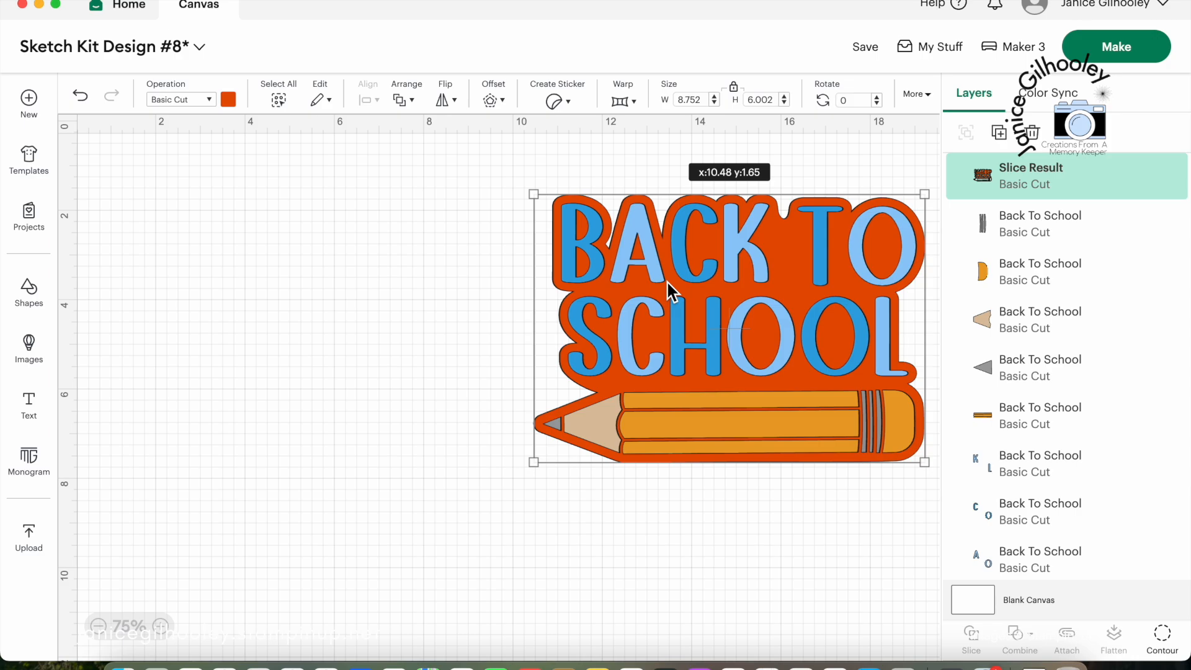
drag(667, 280, 666, 280)
click(80, 96)
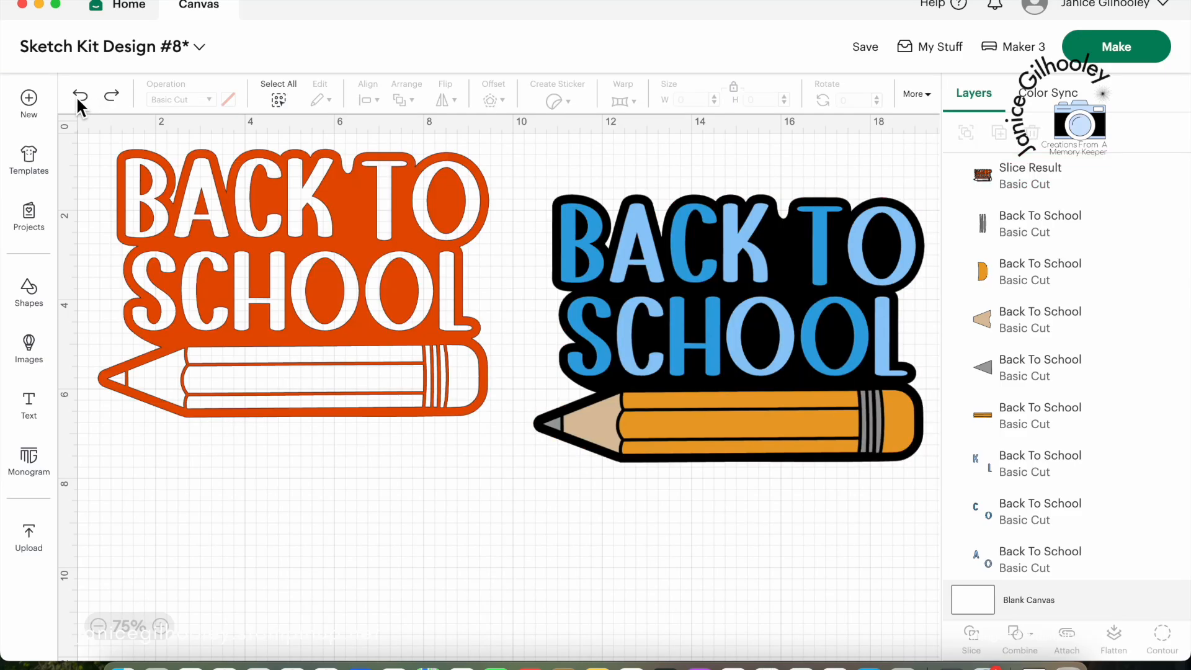
click(78, 98)
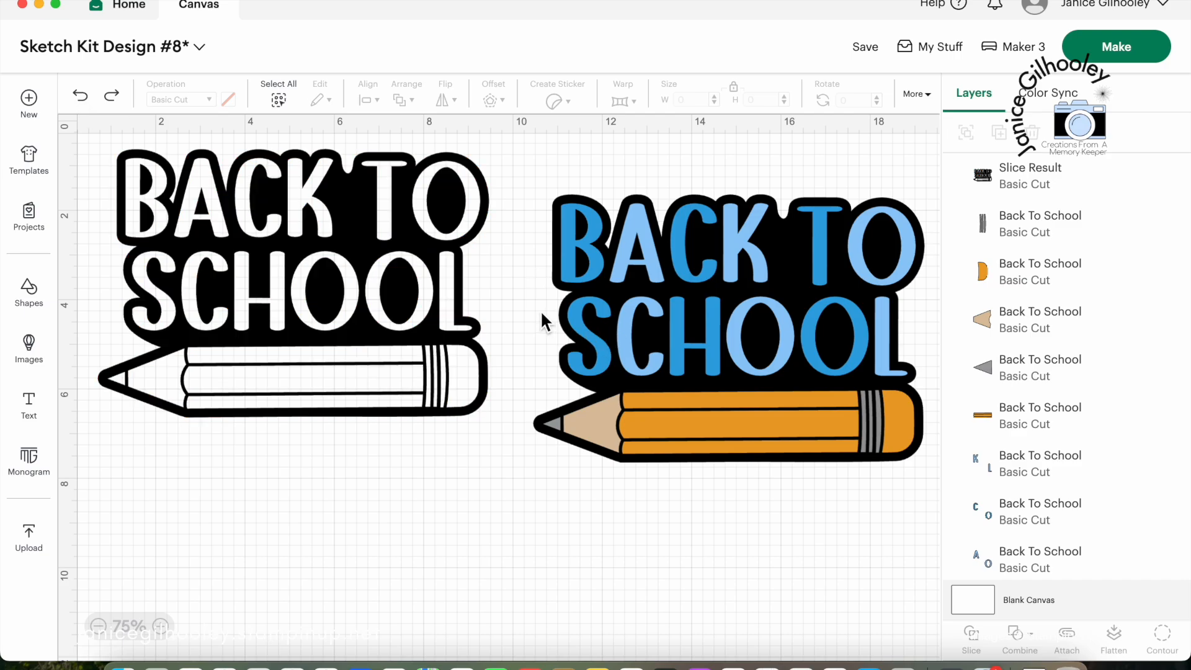
Move the solid black background out from under the coloured layers to empty space below, and try the sliced background over them.
drag(433, 267, 437, 291)
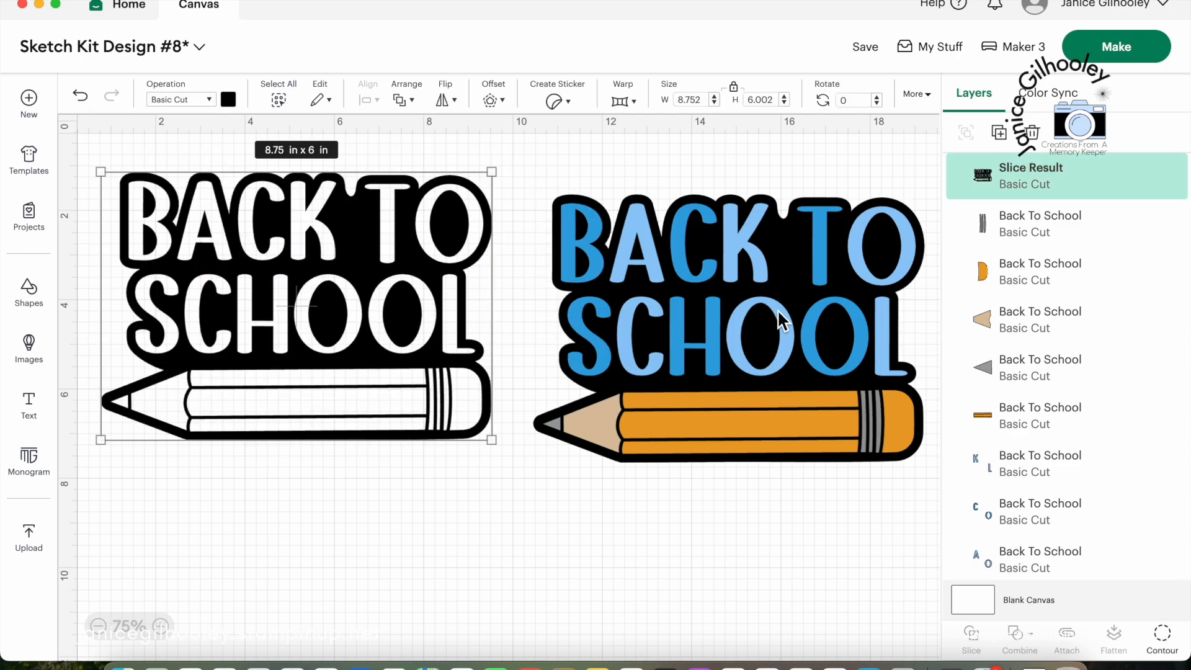
click(557, 223)
mouse_move(556, 231)
mouse_down()
mouse_move(531, 247)
mouse_move(497, 478)
mouse_move(416, 551)
mouse_move(289, 557)
mouse_up()
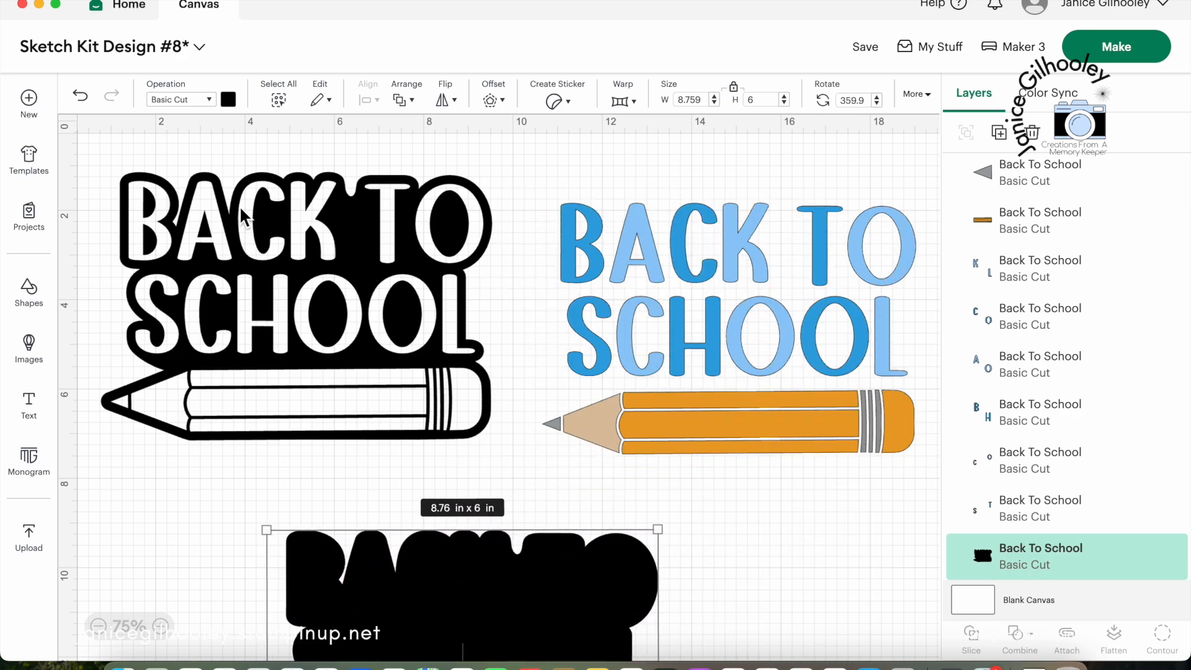
drag(240, 258, 674, 279)
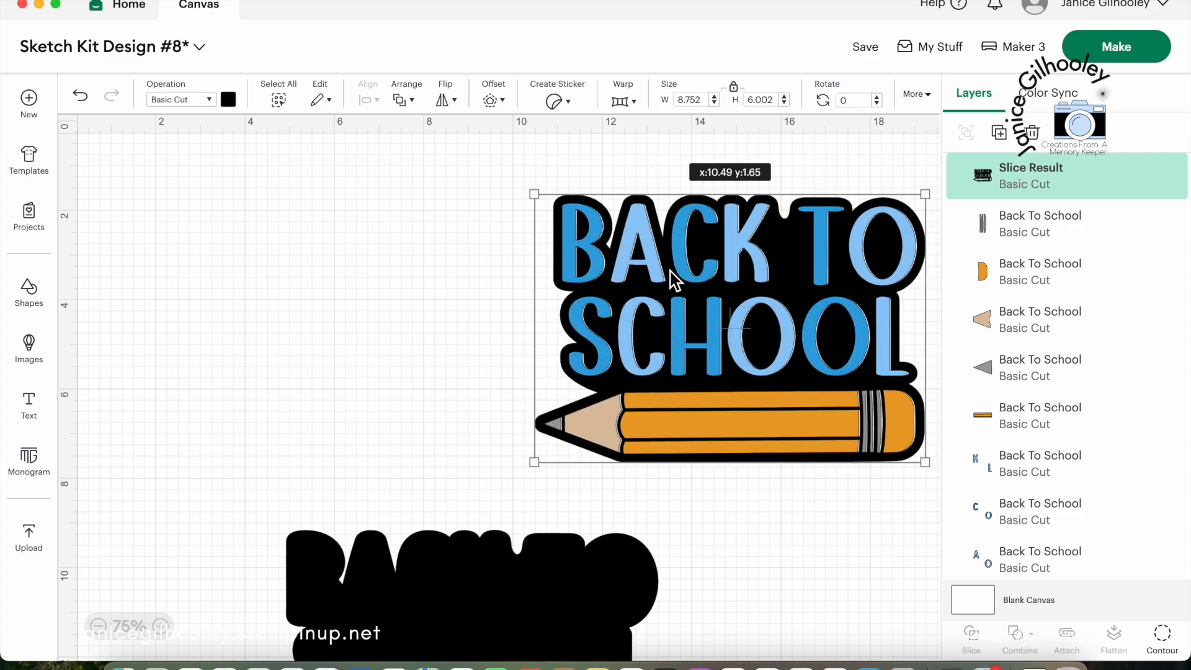
drag(670, 271, 251, 256)
Group the coloured letter and pencil layers, and center the group with the sliced black background.
drag(553, 164, 938, 477)
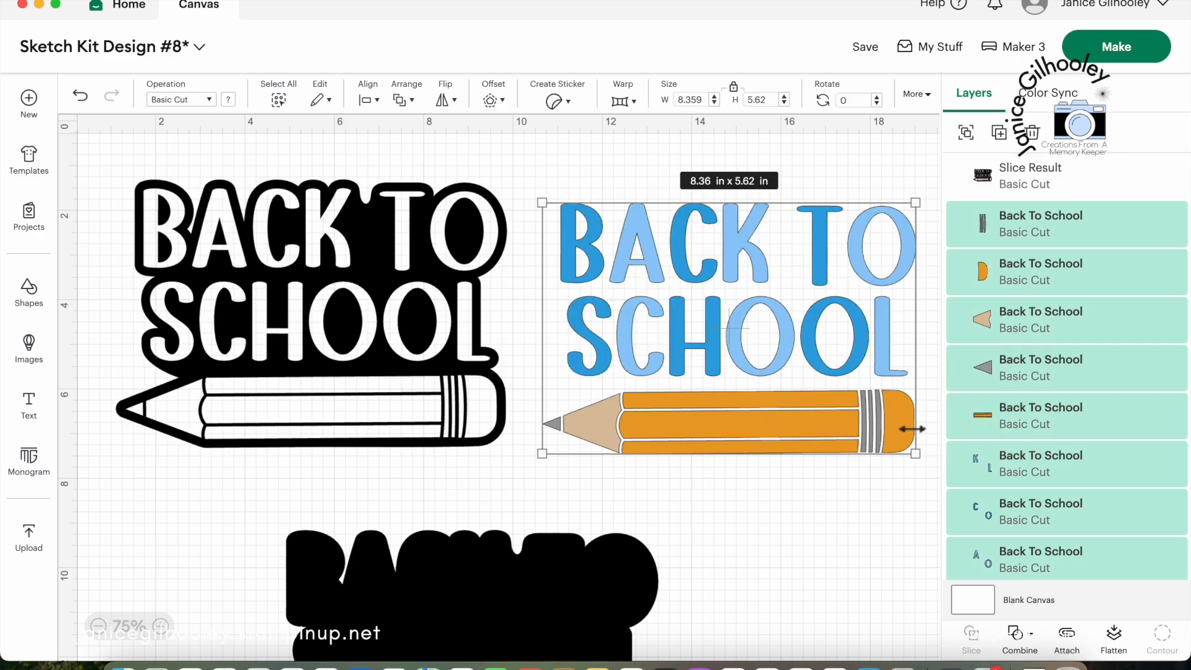
click(967, 132)
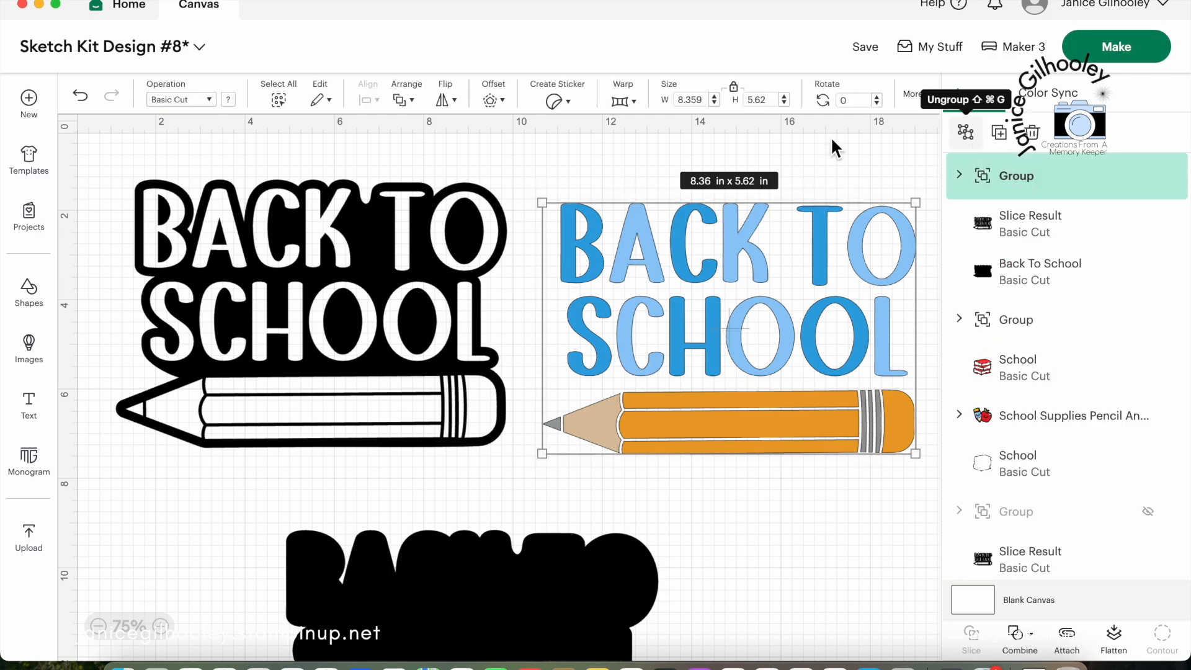
click(110, 145)
drag(110, 146, 923, 460)
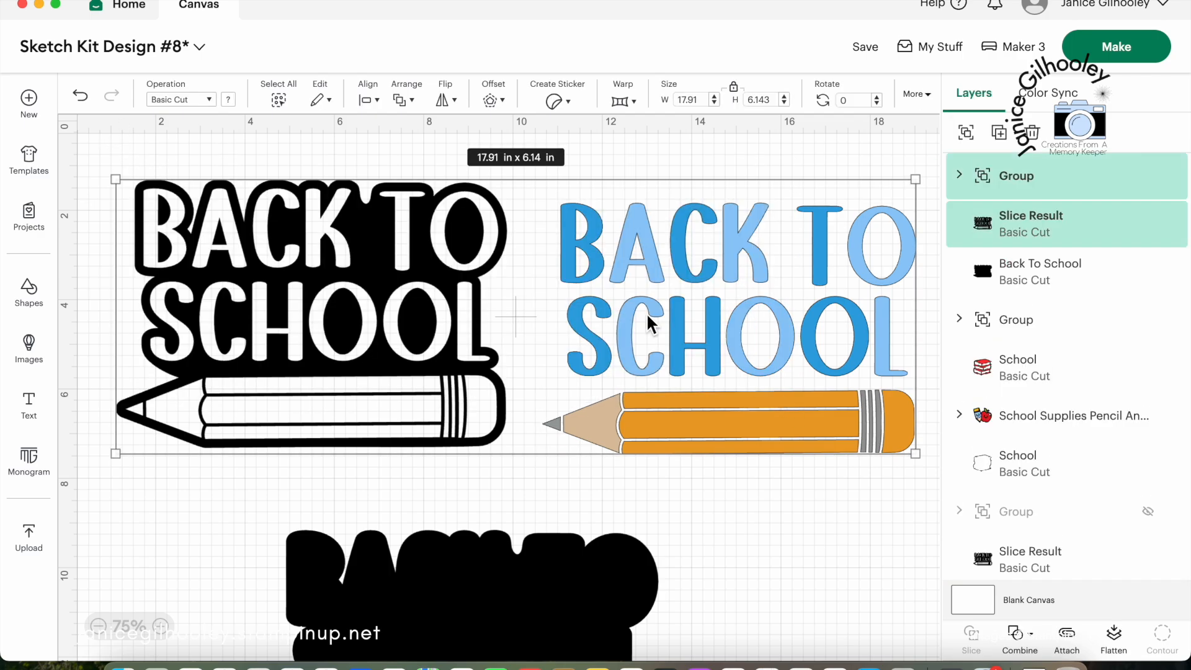
click(375, 102)
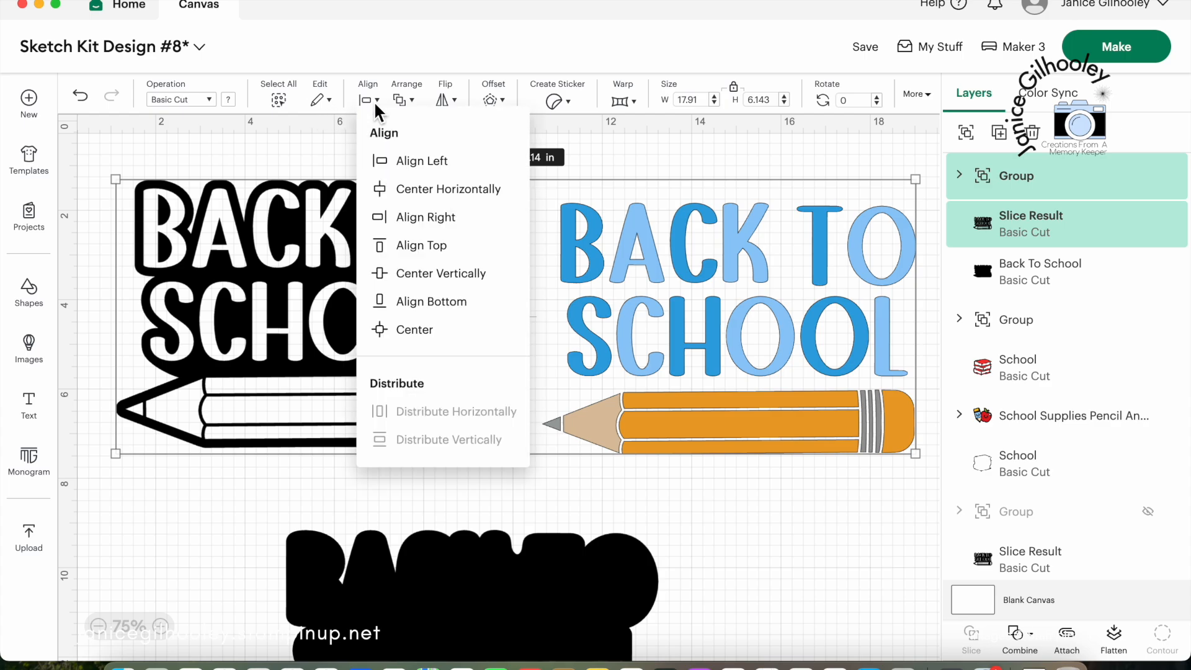
click(424, 332)
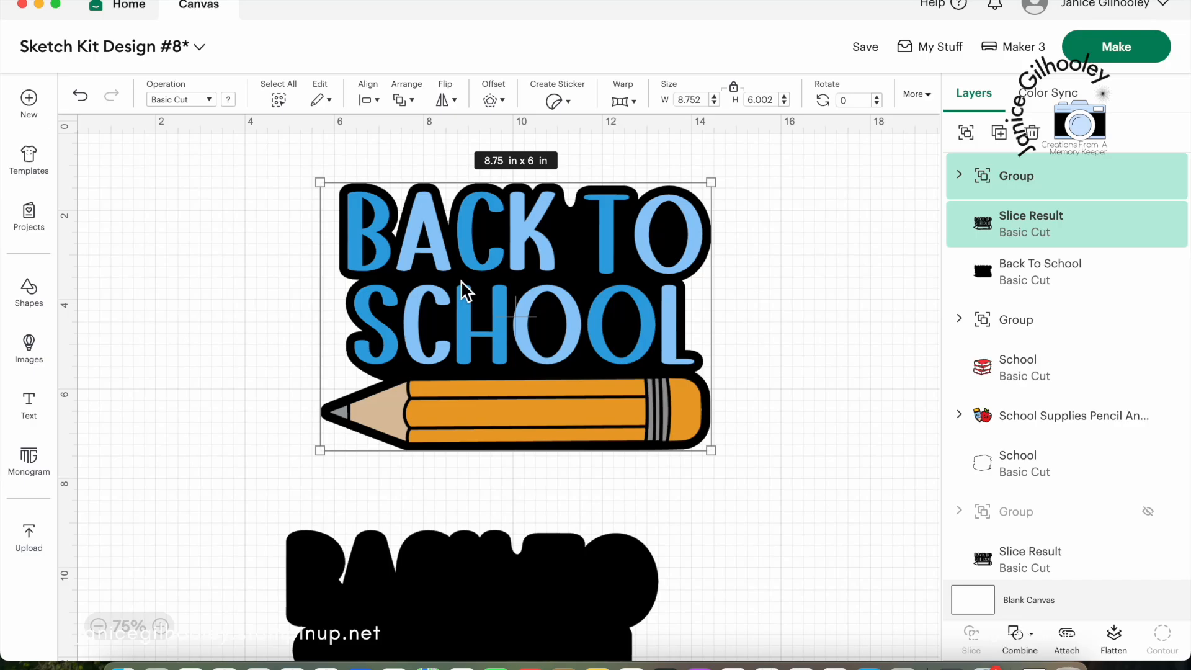
Move the pencil-and-apple image off the smaller sliced Back to School design, and shift both away from the backpack and books.
scroll(729, 382, right, 15)
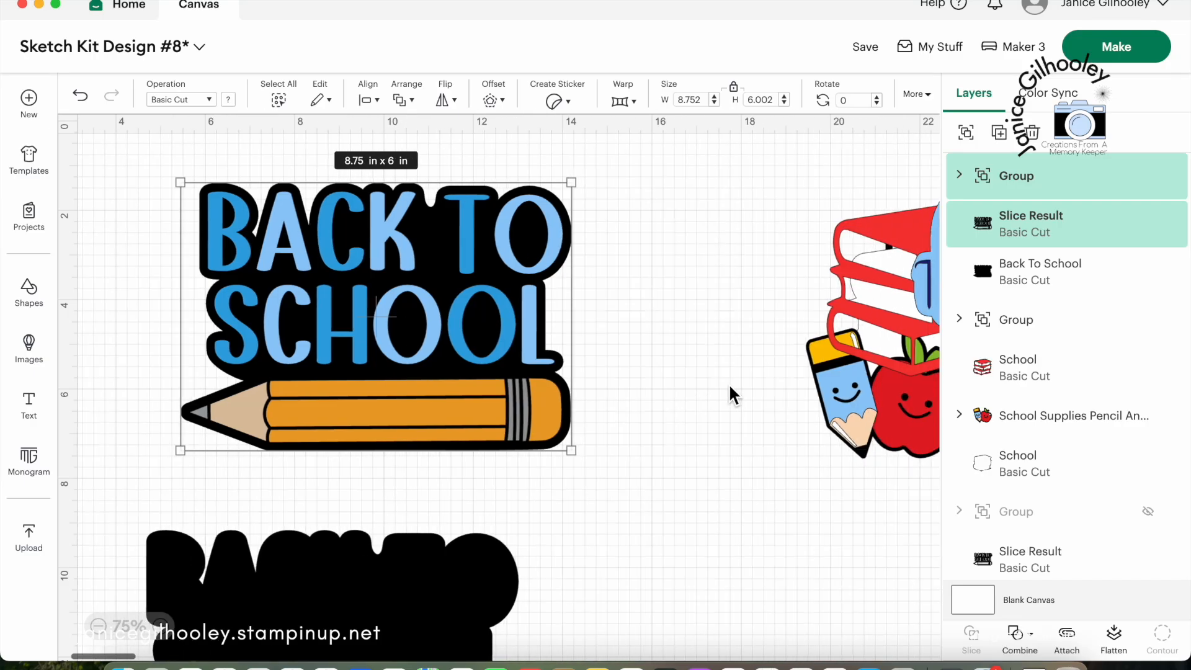
click(304, 256)
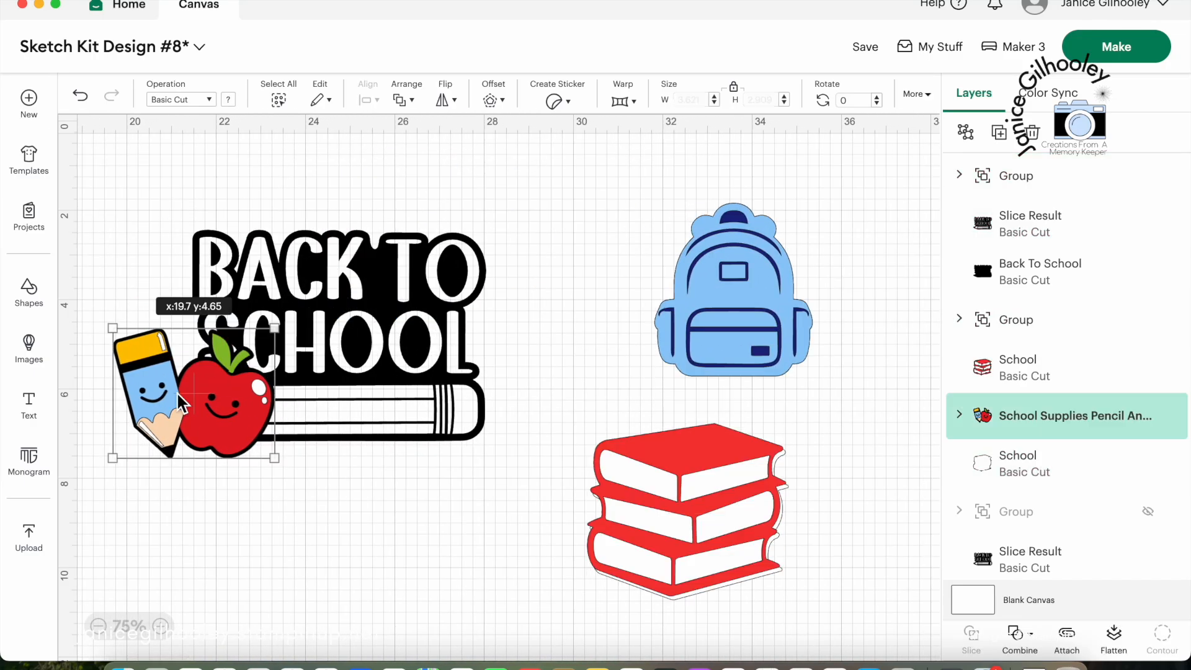
mouse_move(177, 392)
mouse_down()
mouse_move(277, 448)
mouse_move(355, 538)
mouse_up()
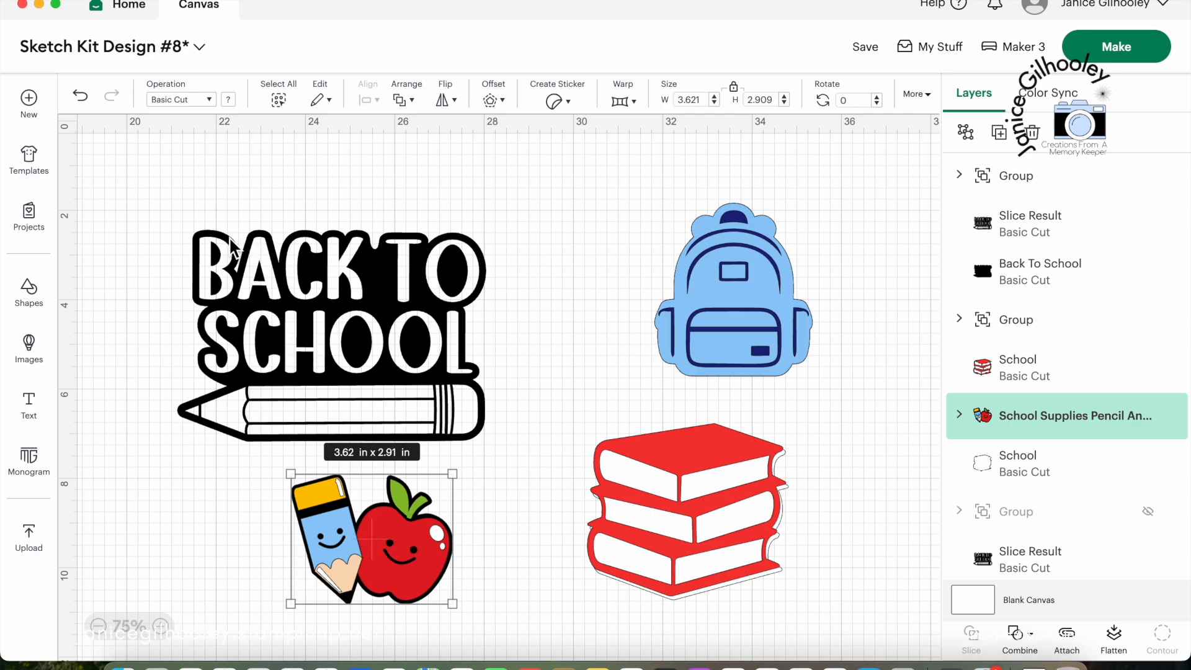
drag(458, 336, 339, 272)
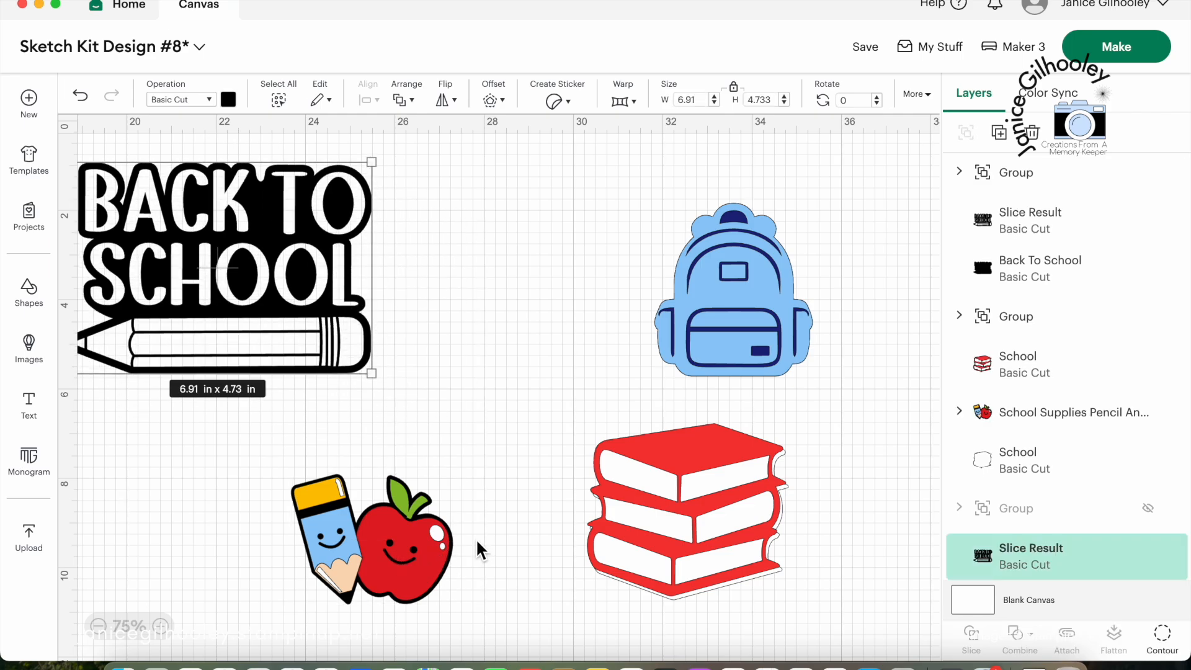
drag(419, 537, 311, 512)
Center the red book stack layer and its white backing layer on each other.
drag(544, 410, 859, 599)
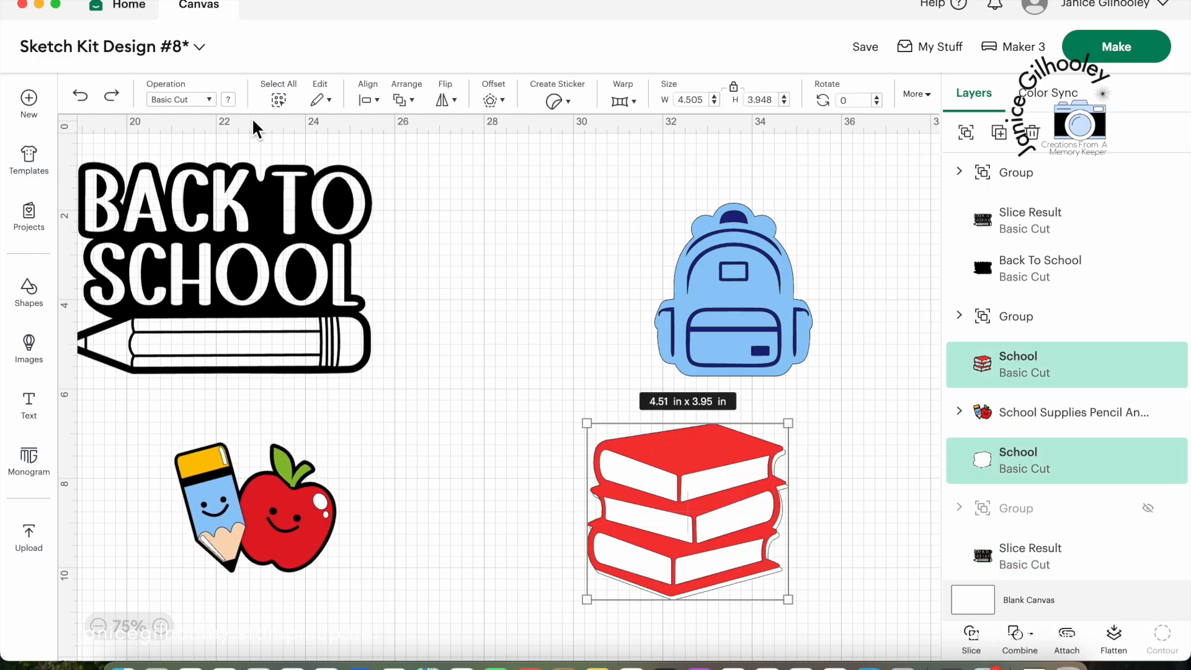
click(320, 102)
click(361, 101)
click(369, 100)
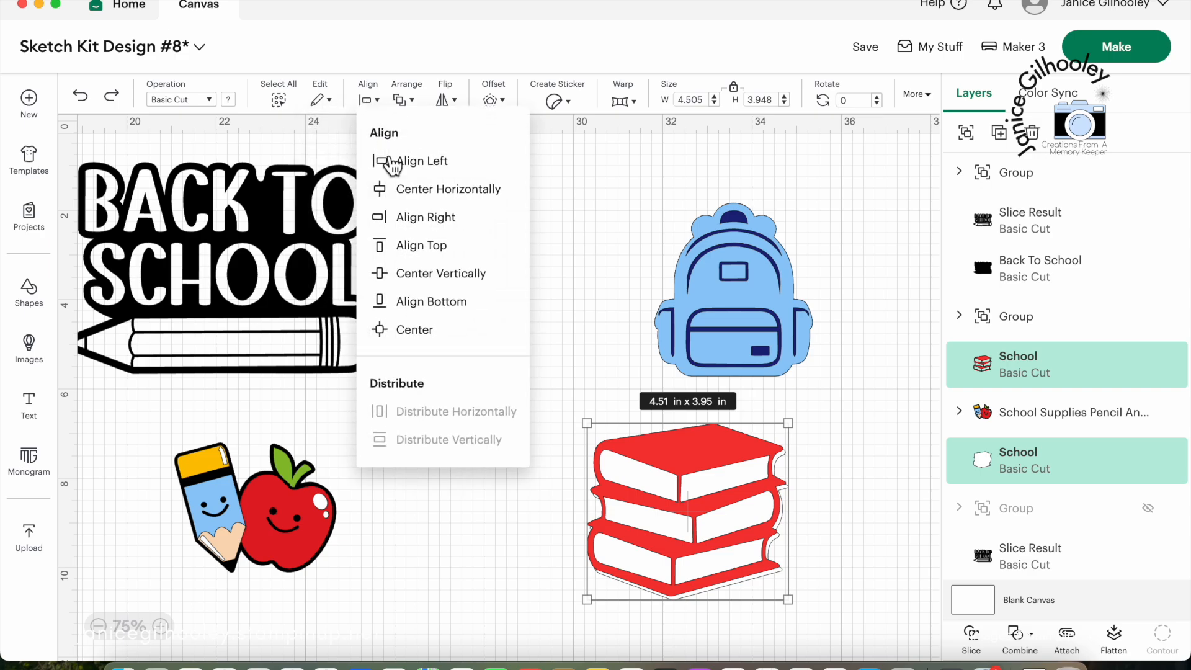
click(403, 330)
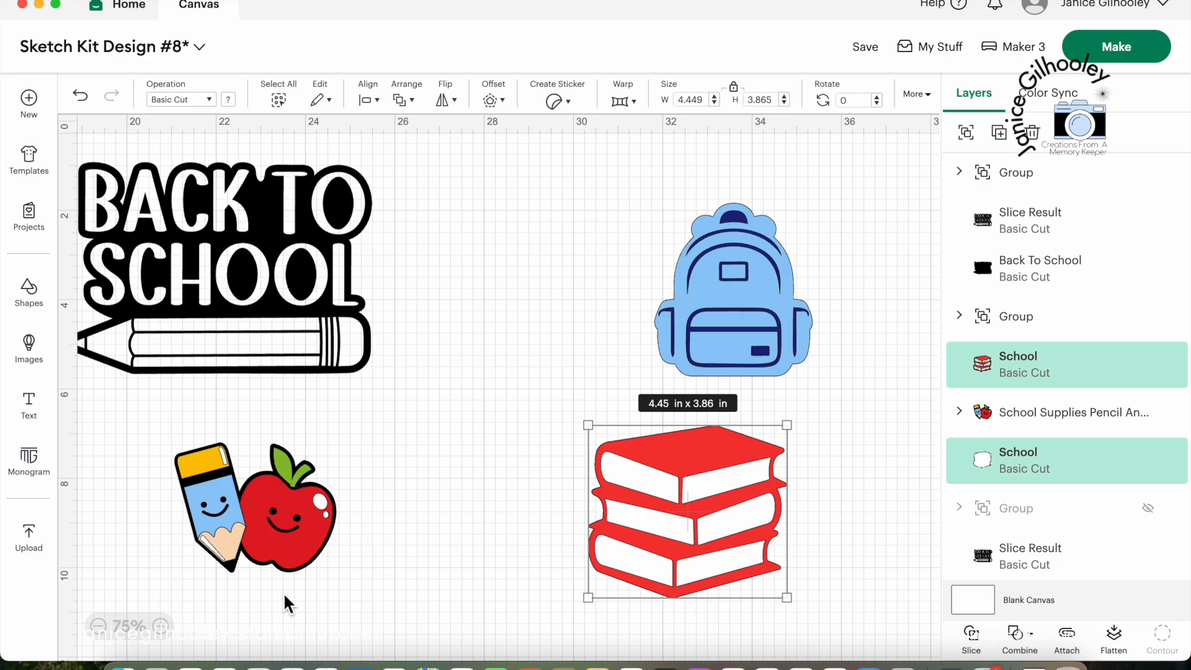
Add a 0.13 in welded offset with rounded corners around the red book stack and its white backing.
click(500, 99)
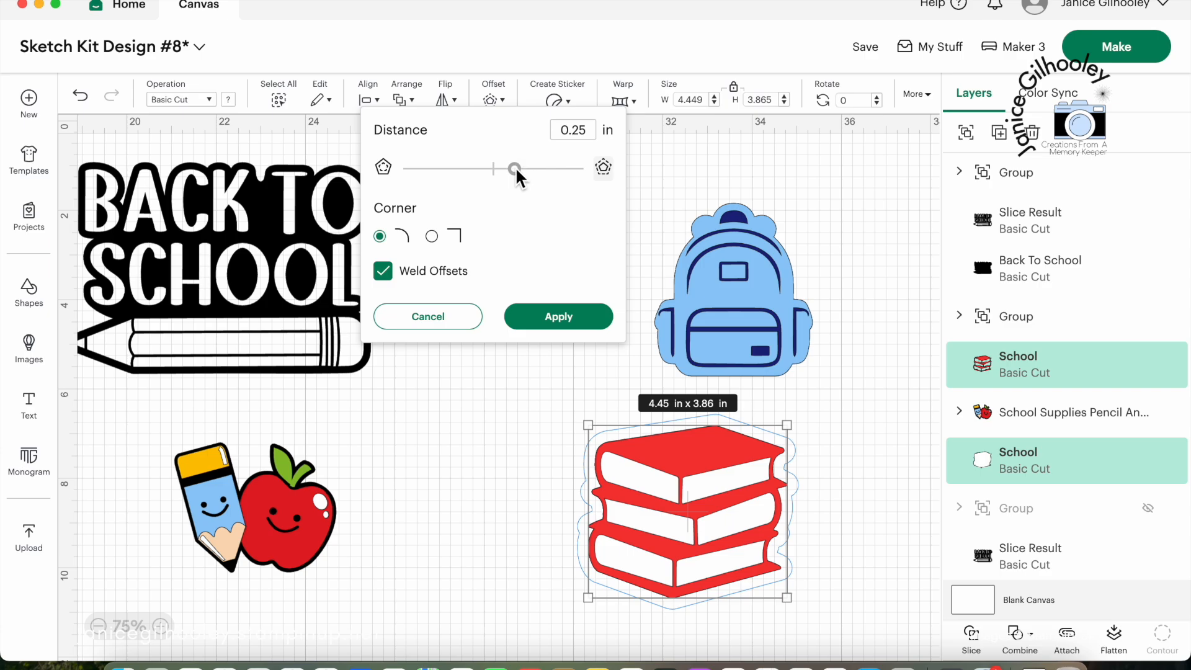
drag(508, 170, 505, 170)
double_click(573, 130)
text(0.13)
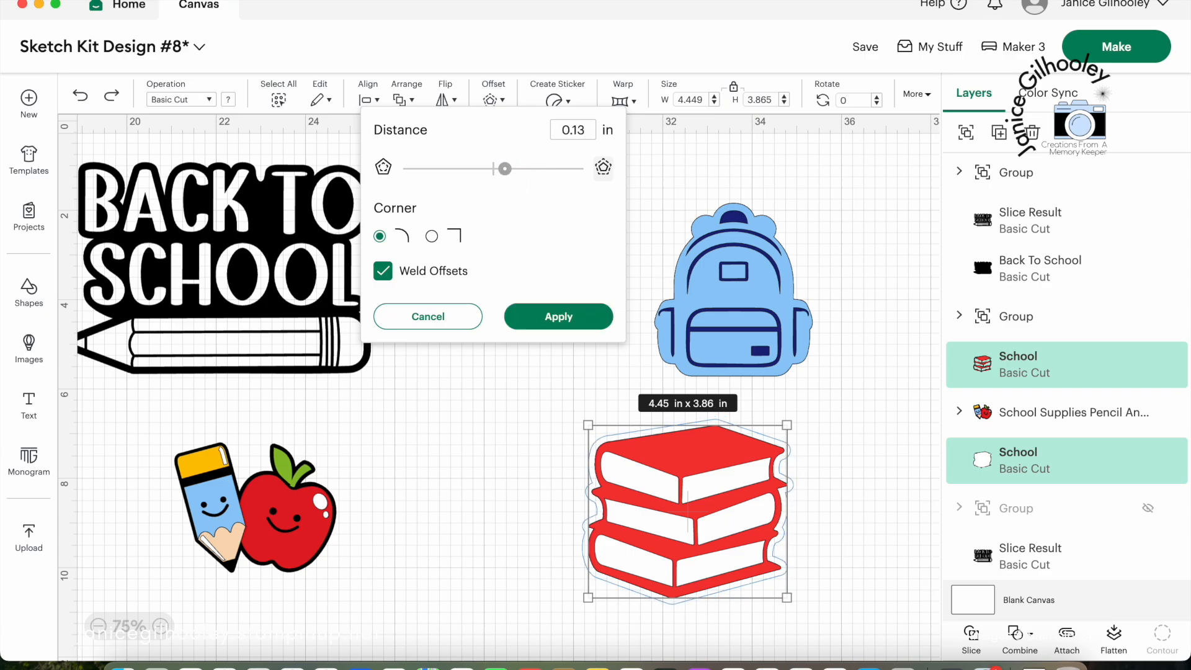
click(545, 317)
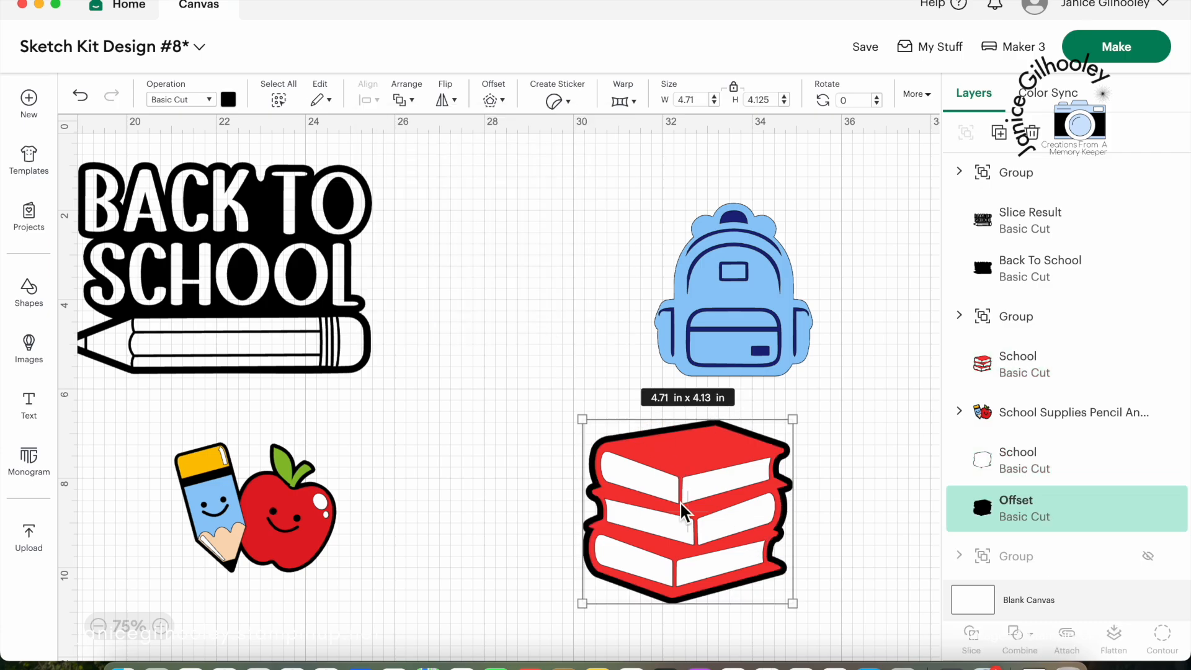
click(562, 370)
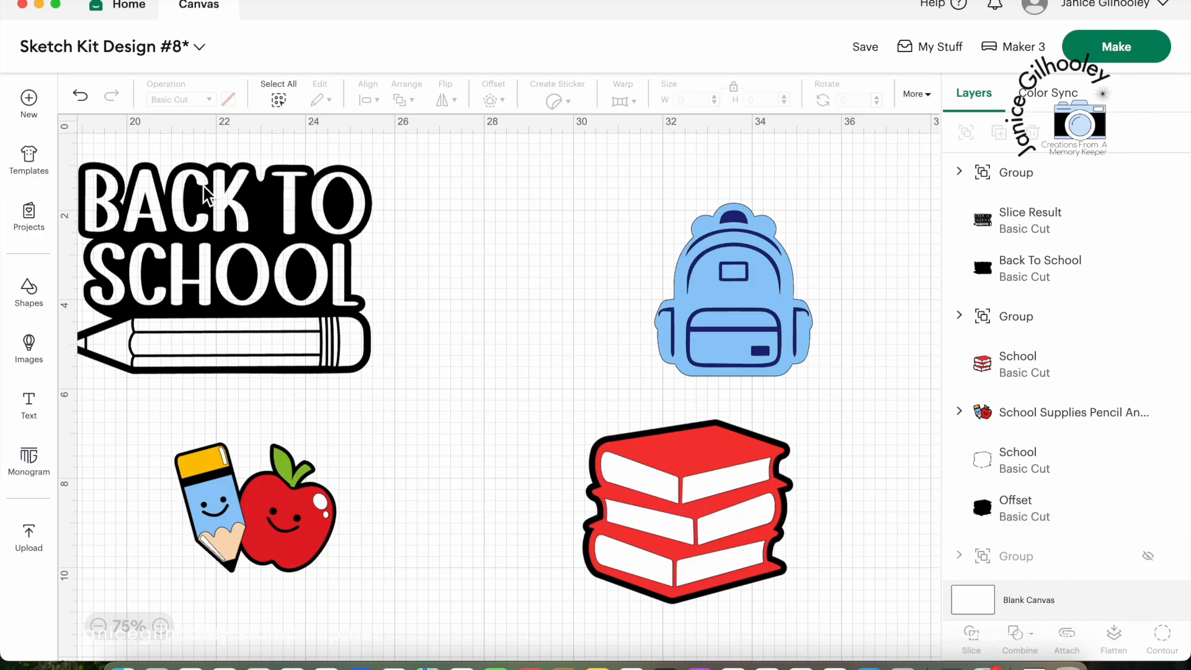
drag(679, 452, 539, 341)
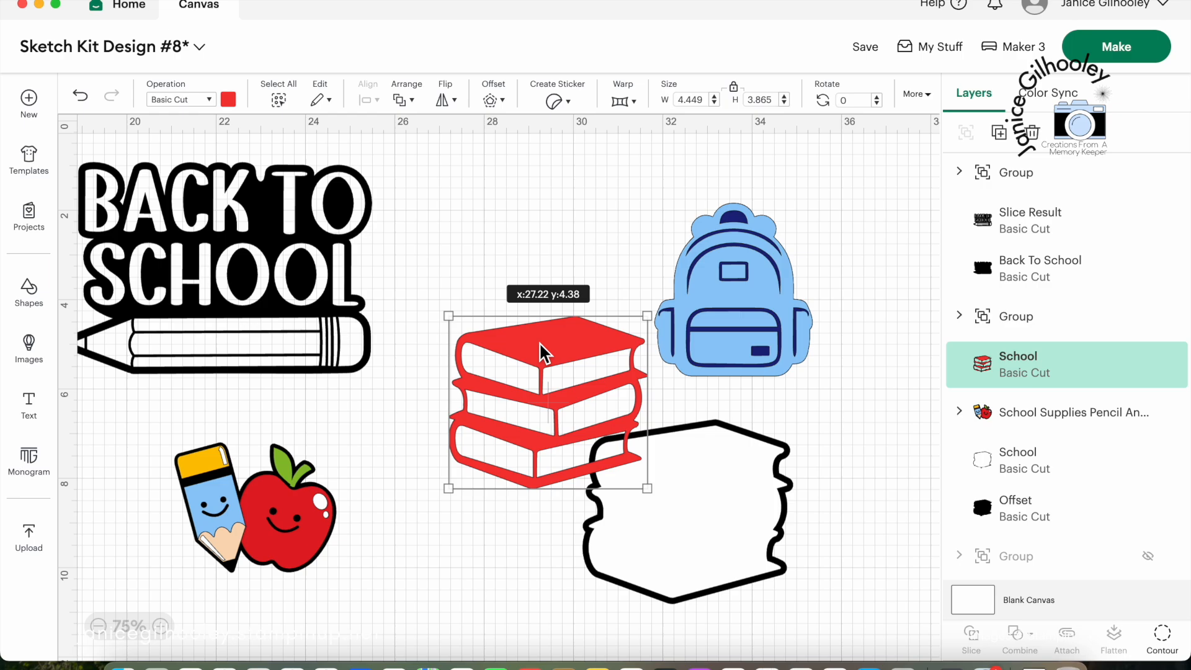
drag(729, 482, 771, 482)
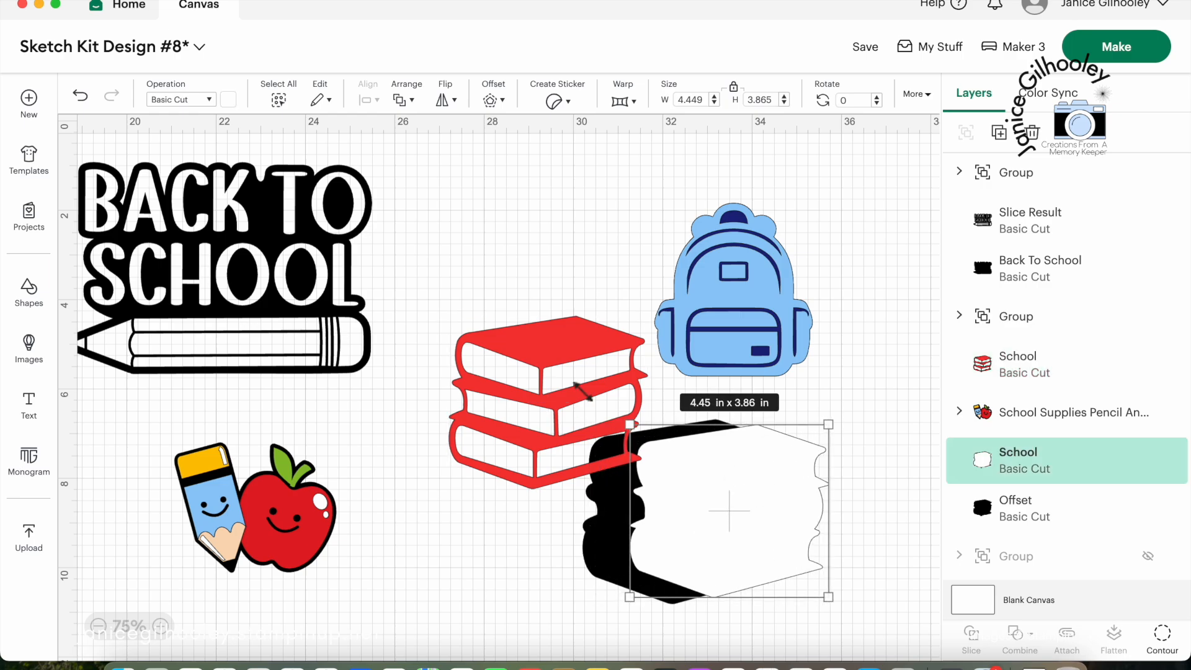
key(super+z)
key(super+z)
Move the whole book stack, with its white backing and black offset, out of the way below the Back to School design.
click(1033, 314)
drag(540, 433, 837, 633)
drag(737, 473, 134, 667)
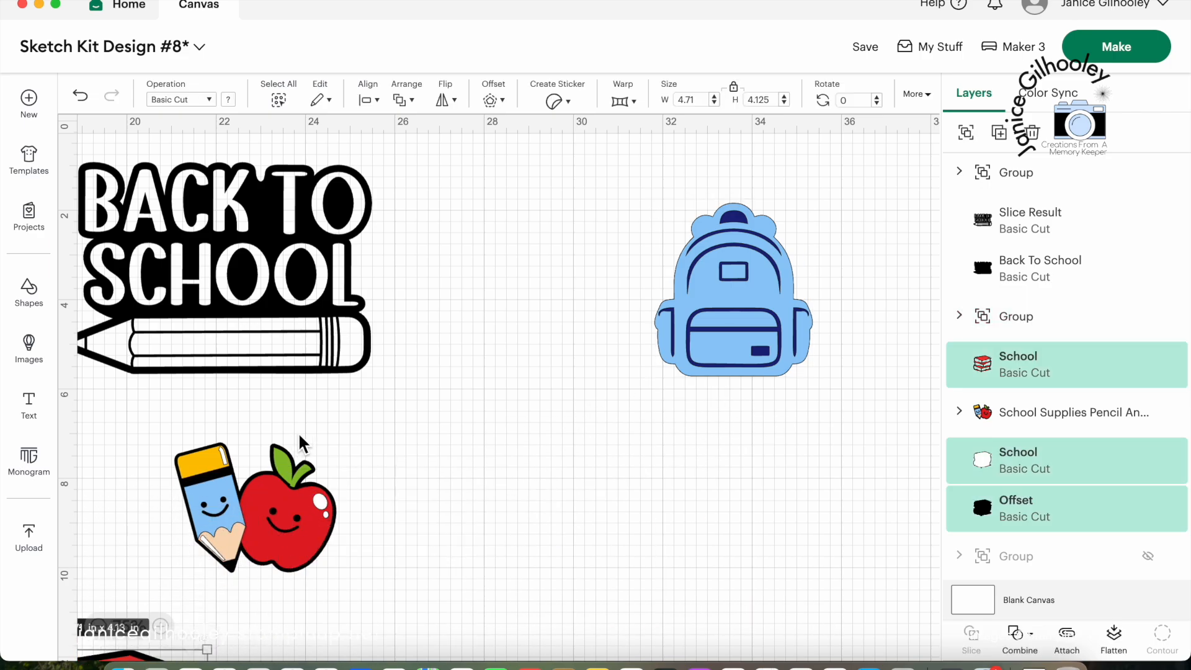
click(460, 244)
Separate the light blue backpack layer from the navy one, and add a 0.13 in offset with rounded corners around it.
drag(768, 286, 605, 286)
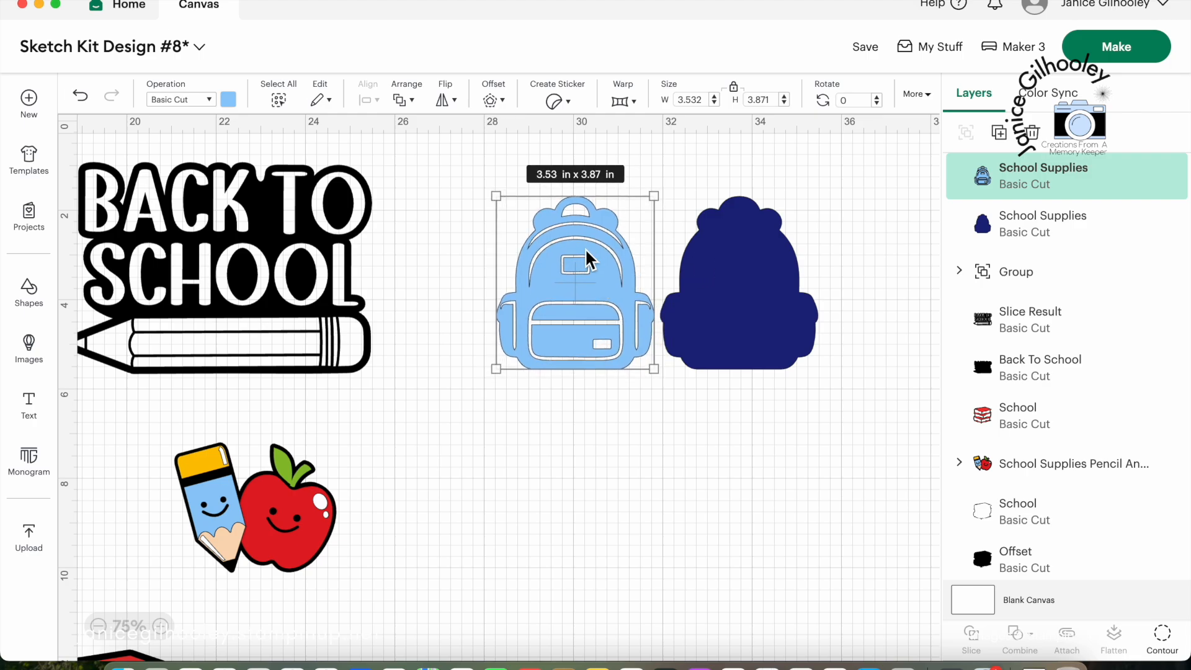
drag(588, 259, 558, 260)
click(493, 99)
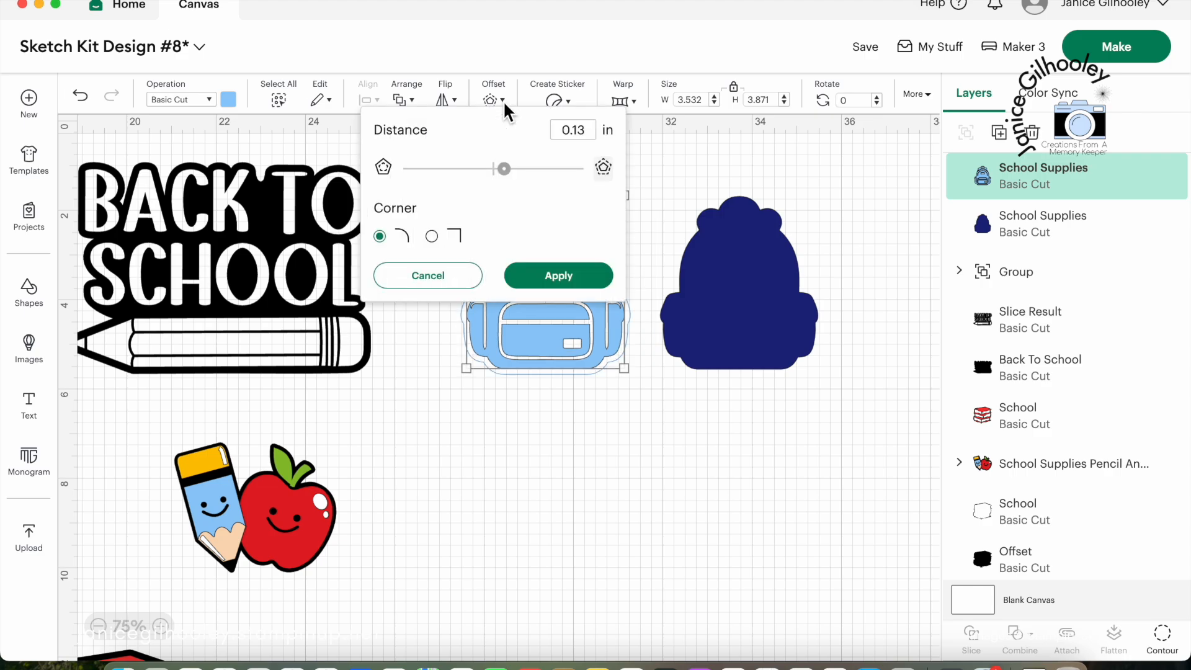
click(558, 274)
Duplicate the light blue backpack layer and place the copy in the empty space below the backpacks.
click(524, 278)
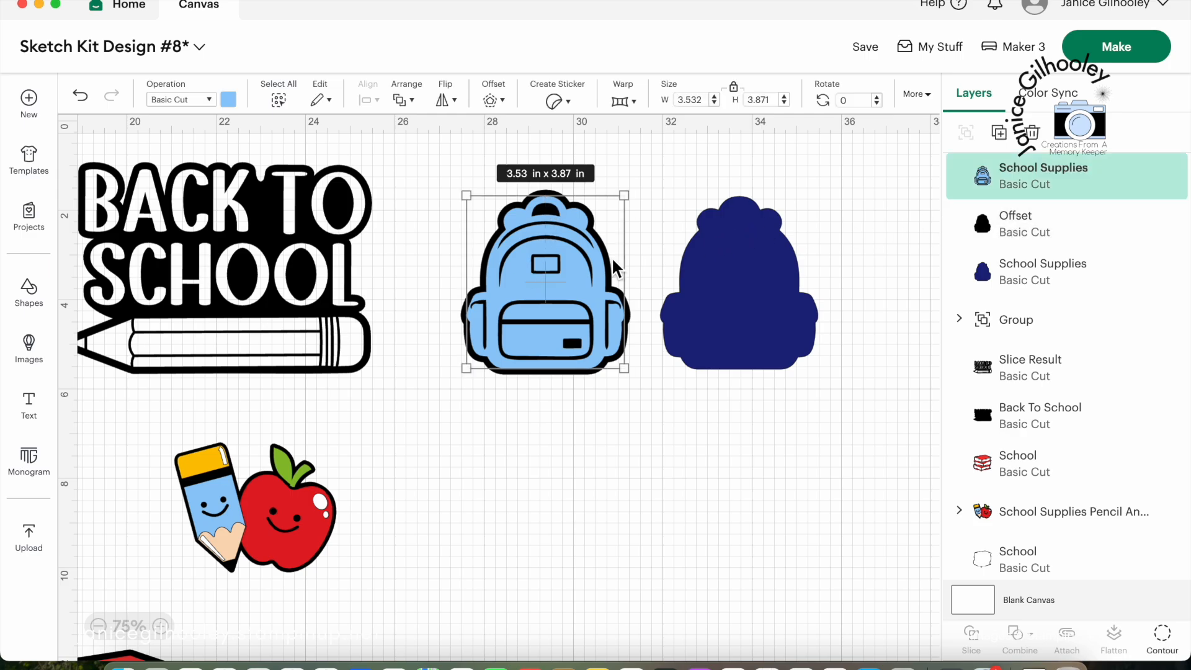
click(1001, 134)
drag(608, 296, 706, 480)
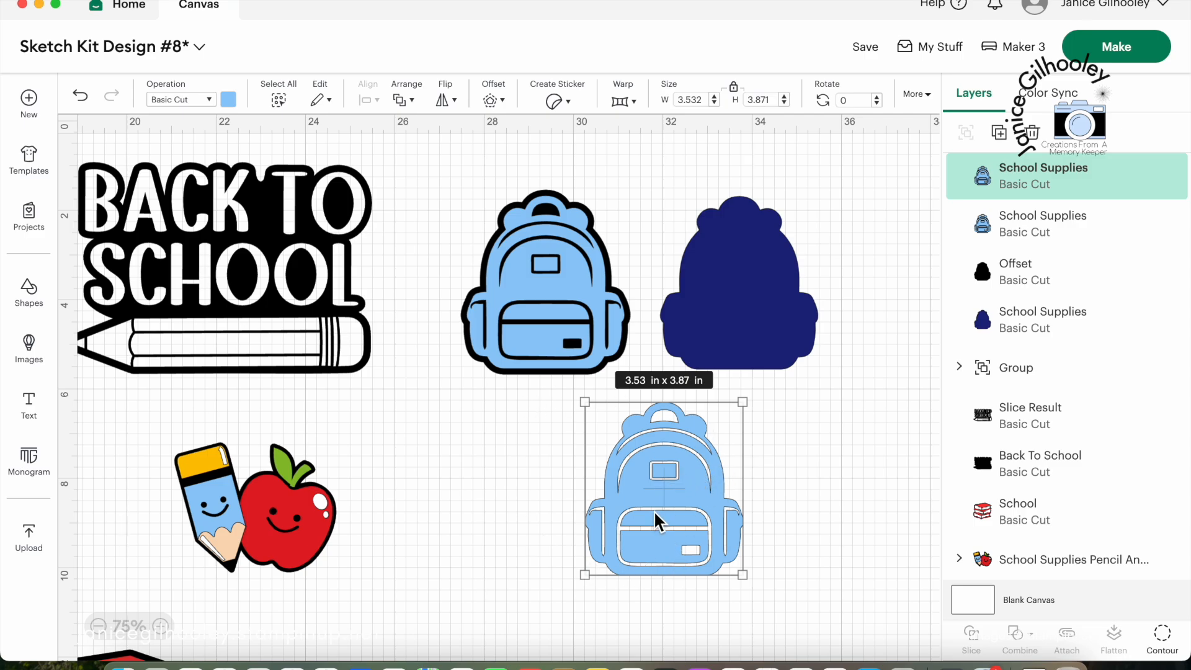
click(894, 244)
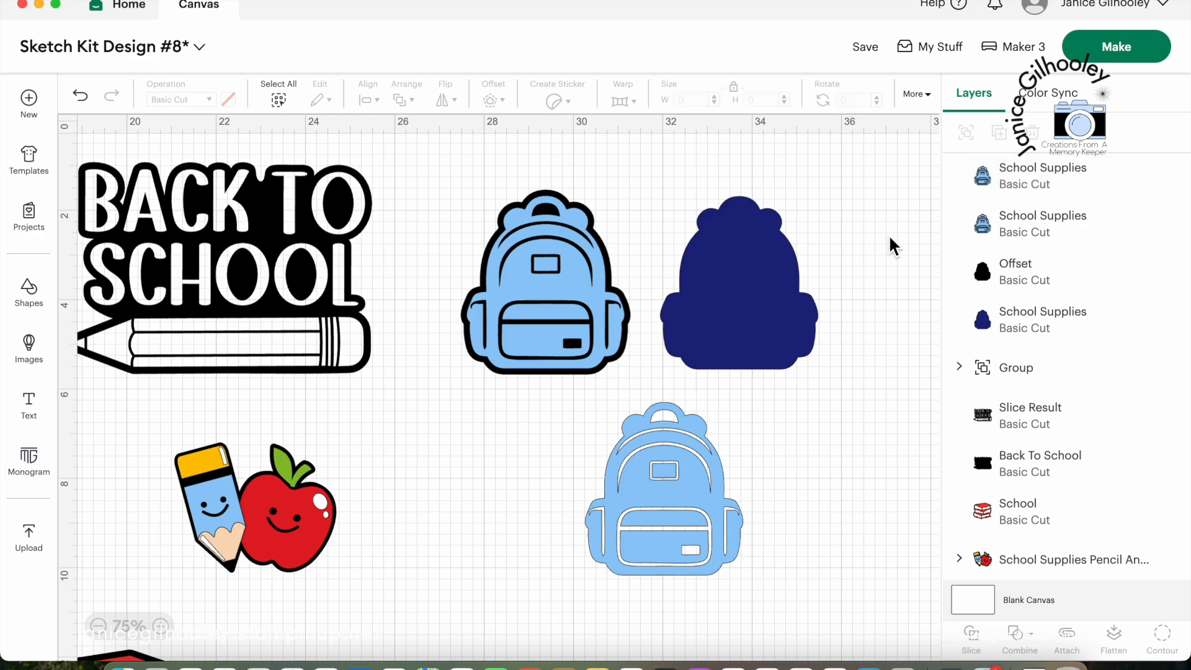
Duplicate the backpack's black offset and place the copy beside the light blue duplicate.
click(1055, 271)
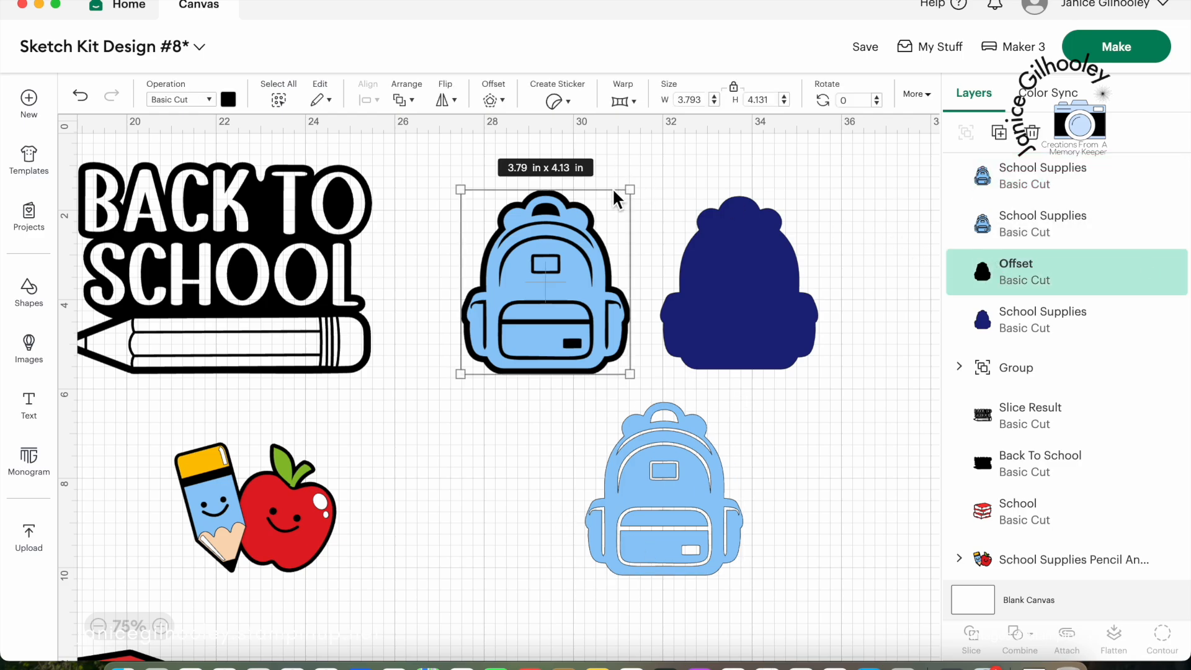
click(999, 133)
drag(555, 289, 785, 518)
drag(622, 487, 670, 508)
click(807, 478)
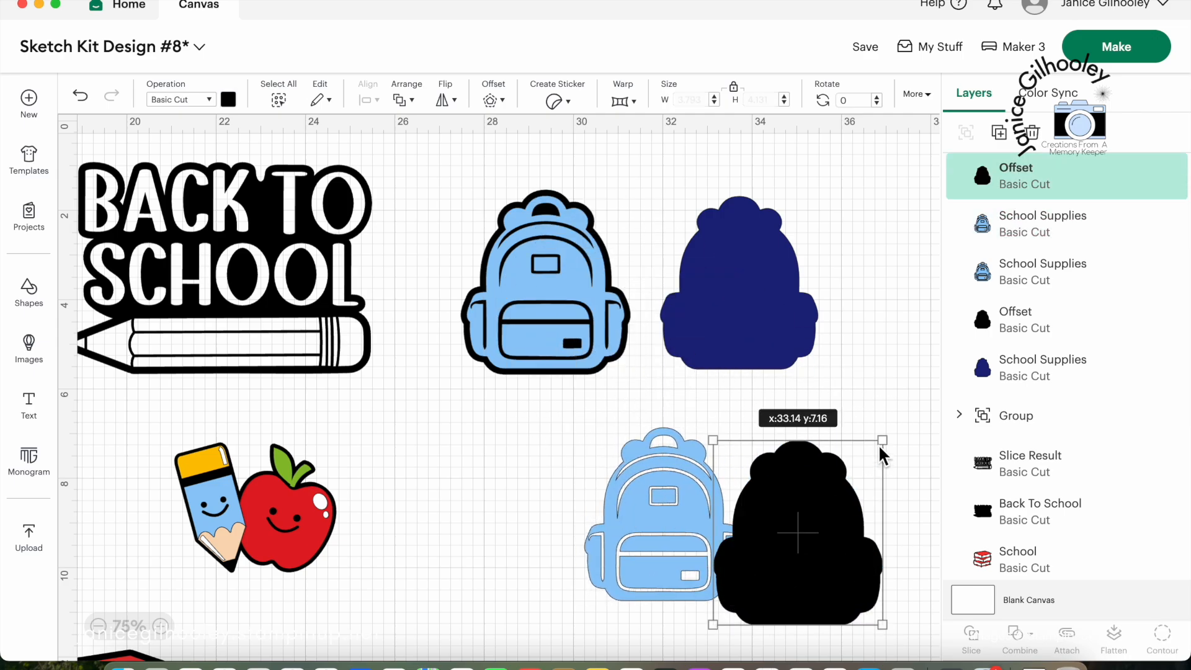
Bring the duplicated light blue backpack in front of the duplicated black offset, and center the two on each other.
click(689, 511)
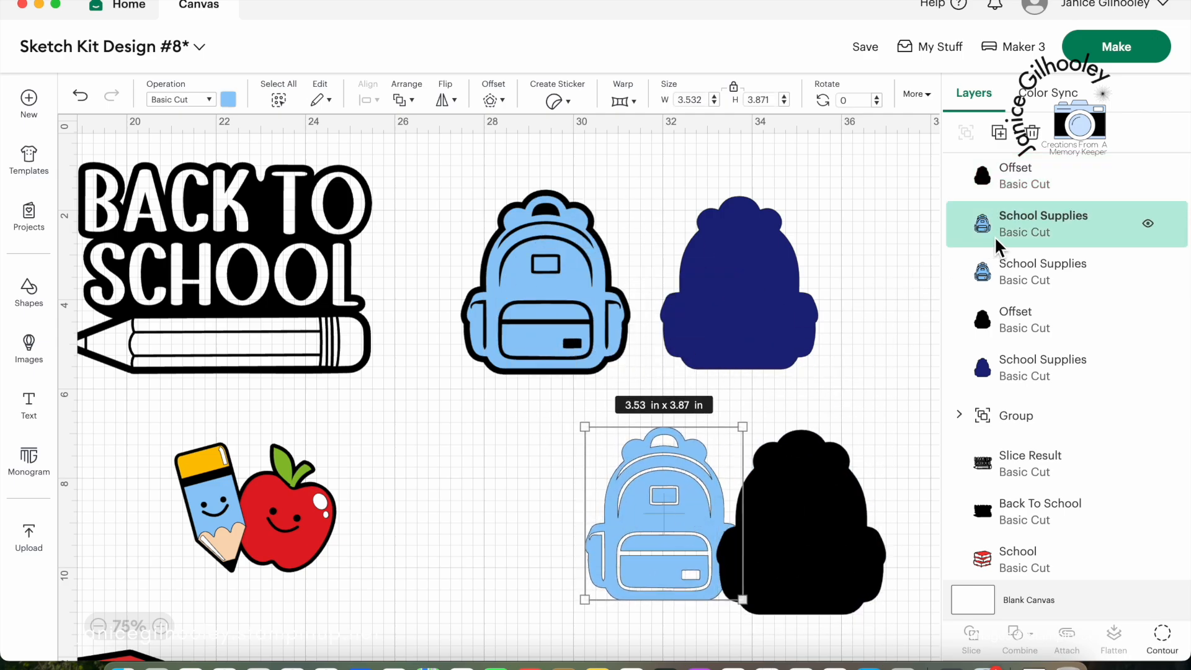
drag(1001, 222, 999, 177)
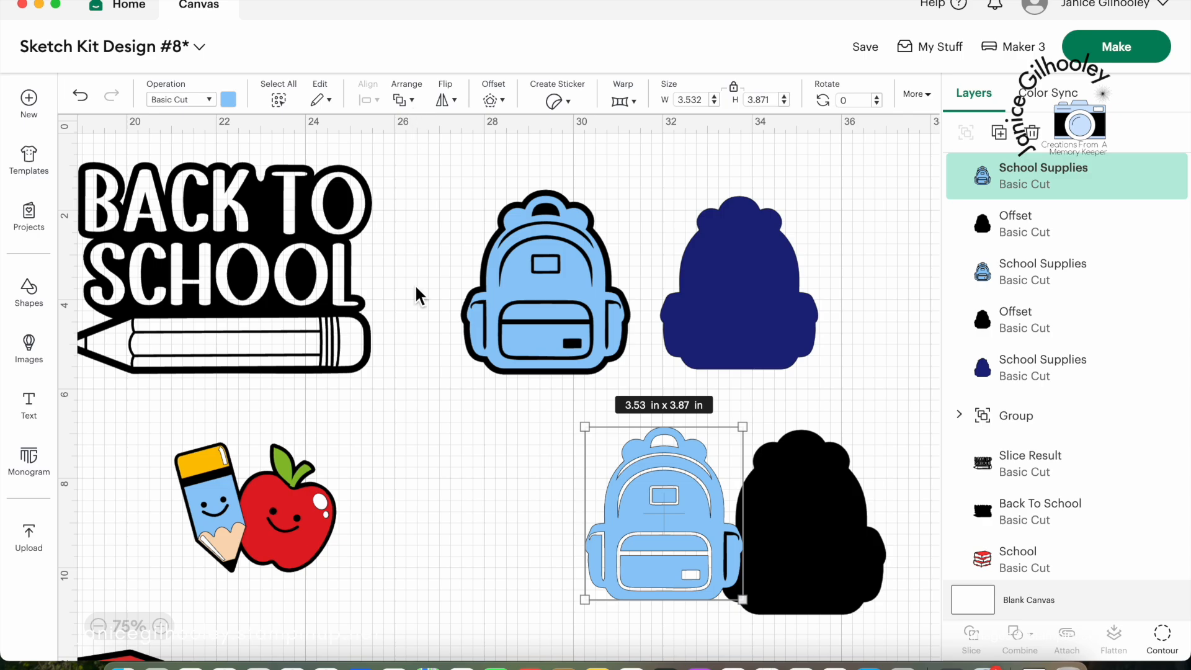
drag(491, 478, 881, 526)
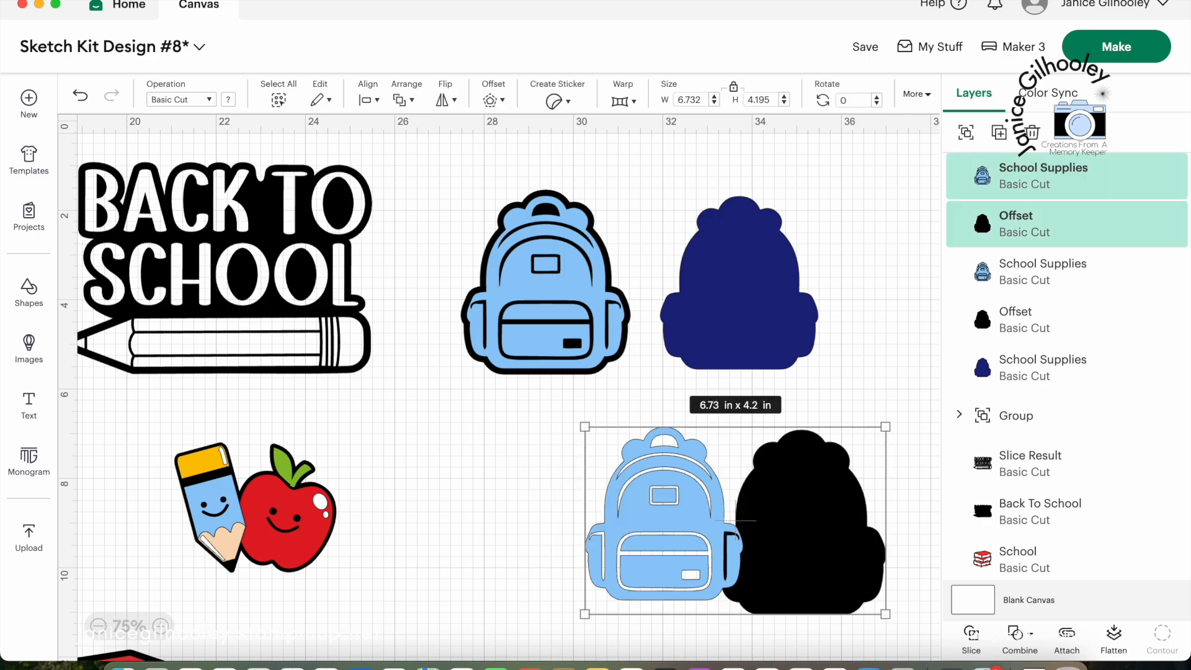
click(366, 99)
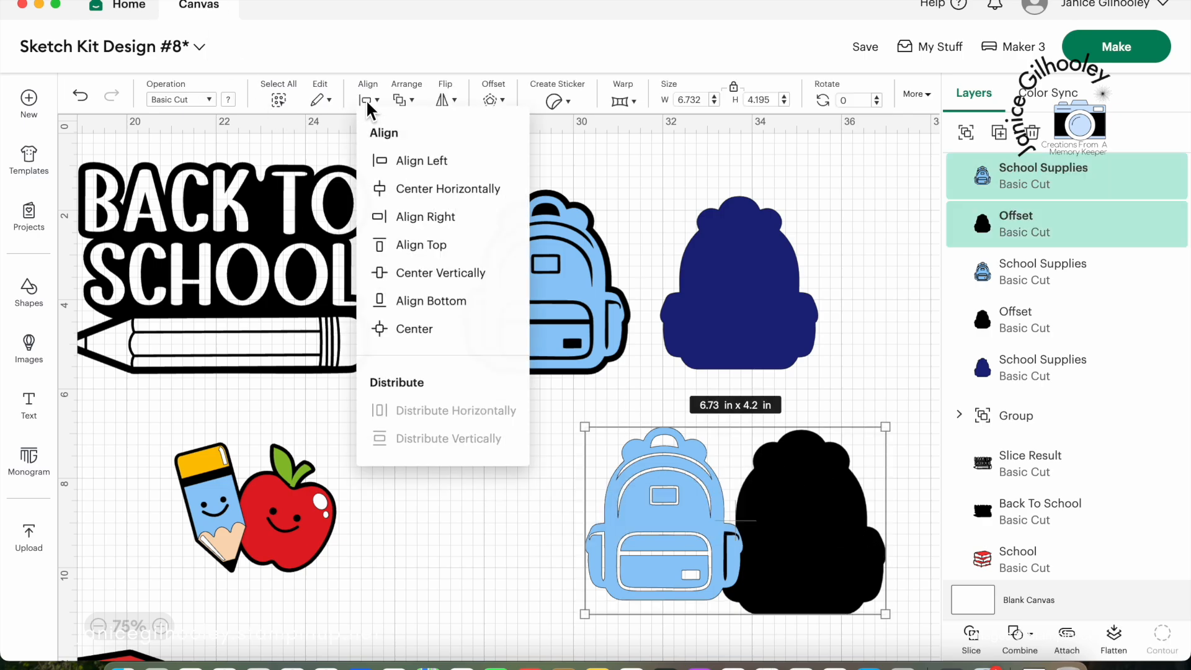
click(418, 328)
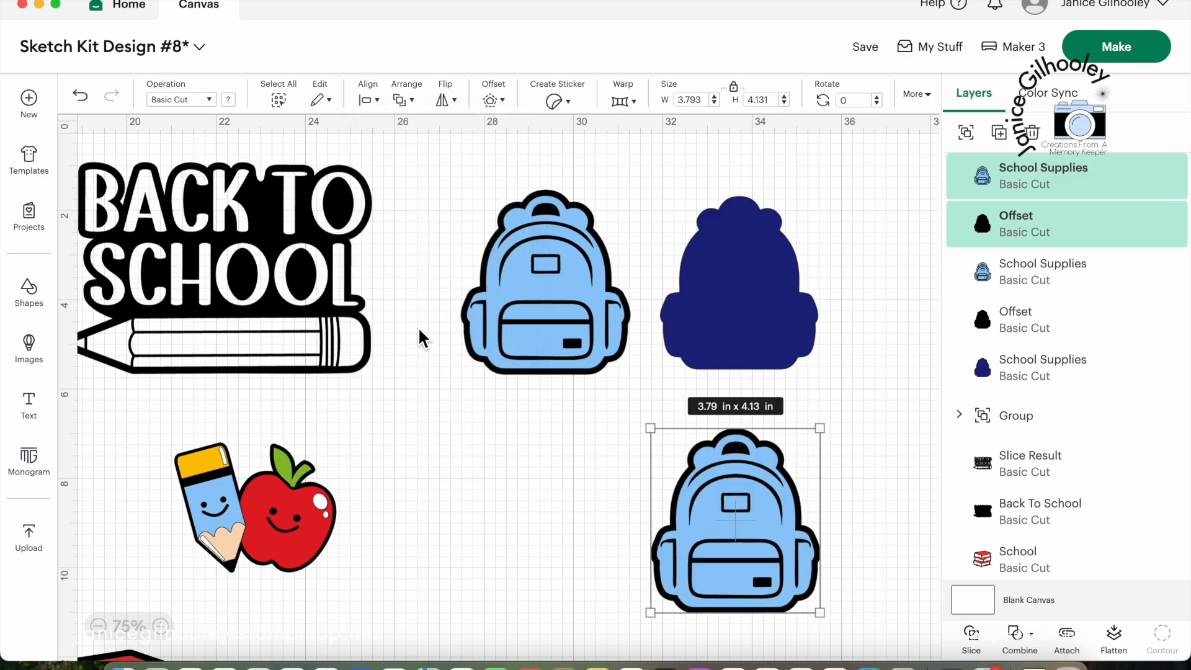
click(500, 486)
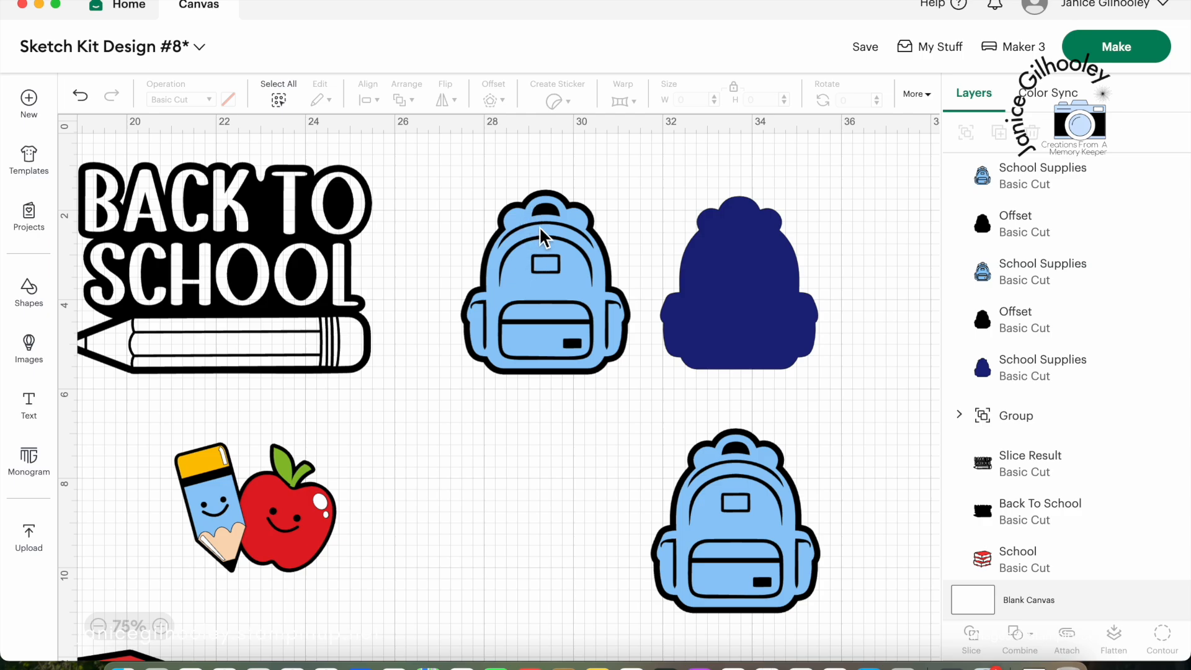
Slice the original light blue backpack with its black offset, and pull the resulting pieces apart.
drag(448, 160, 606, 423)
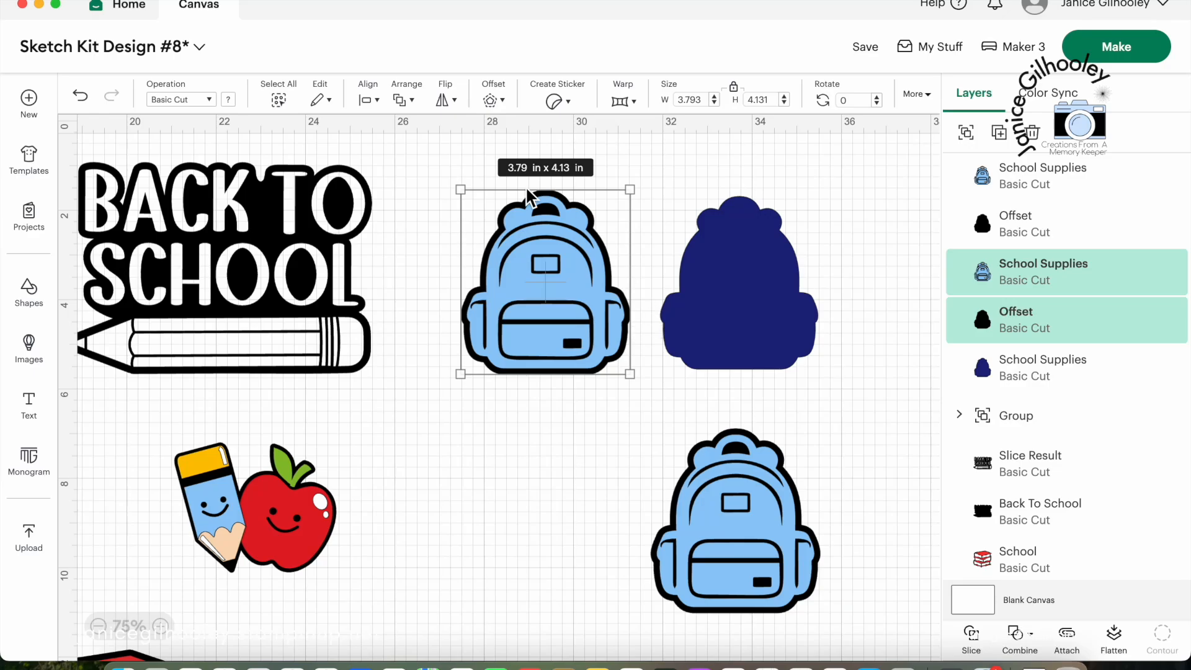
click(971, 633)
drag(564, 295, 522, 549)
drag(546, 306, 484, 593)
drag(556, 222, 538, 208)
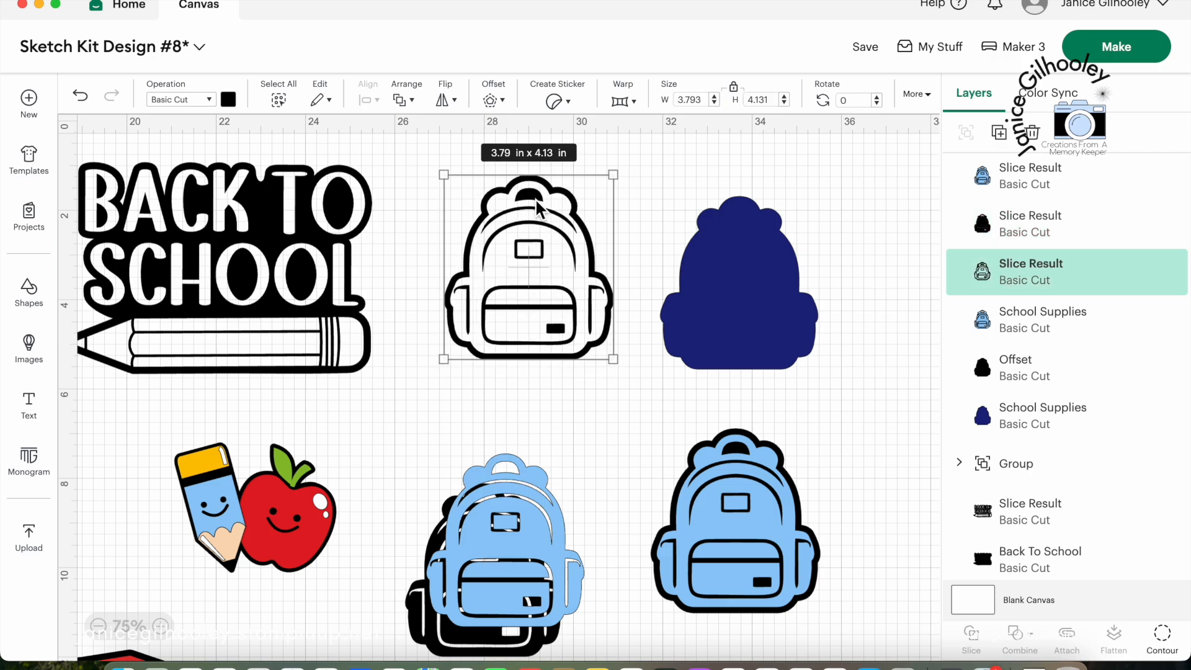
Move the light blue slice result clear of the black piece, and take the light blue copy off the duplicated offset.
drag(537, 523, 589, 439)
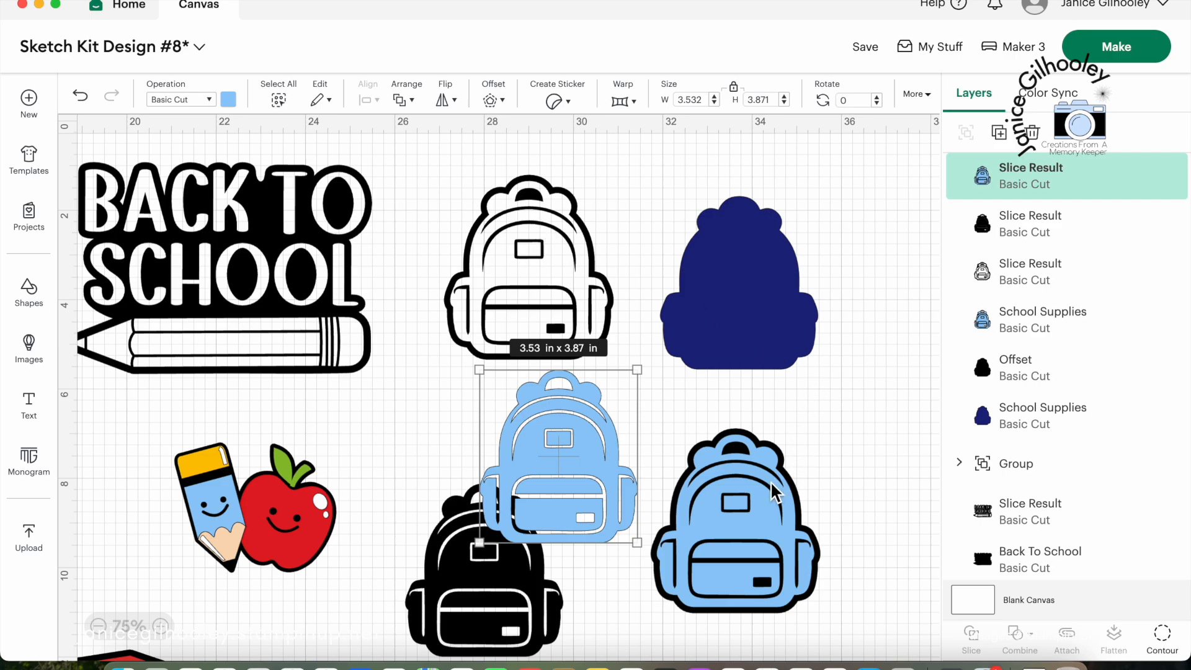
drag(770, 506, 983, 509)
Recolor the sliced backpack outline white, try it over the solid black offset, and move it back off.
click(604, 291)
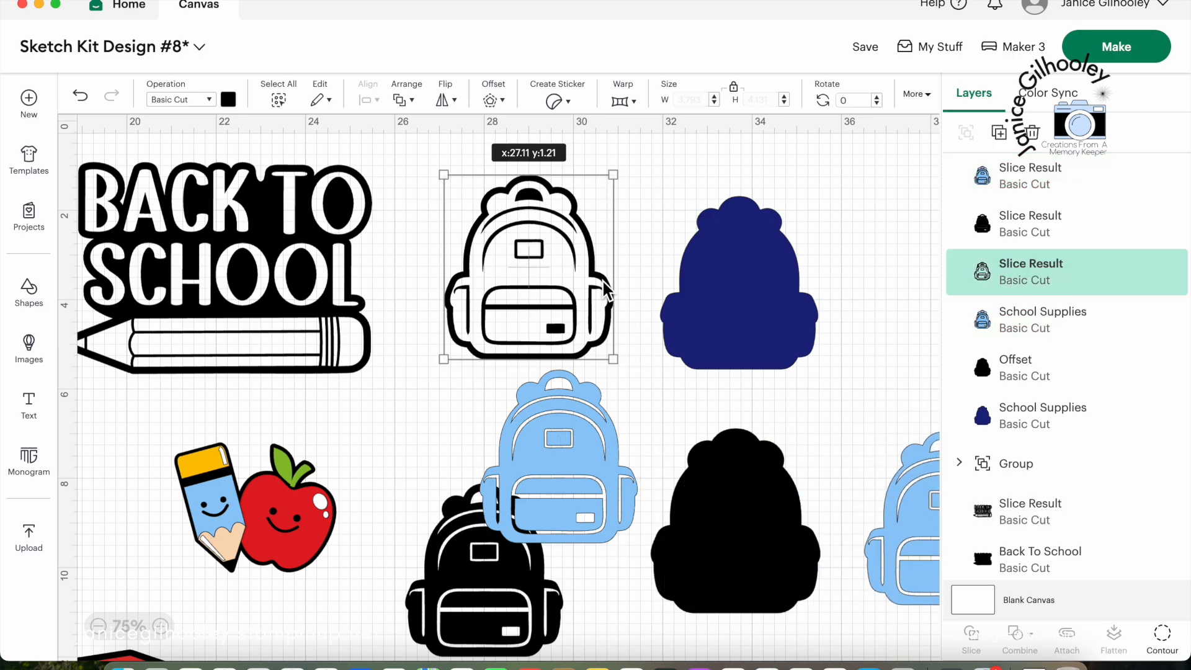
click(228, 100)
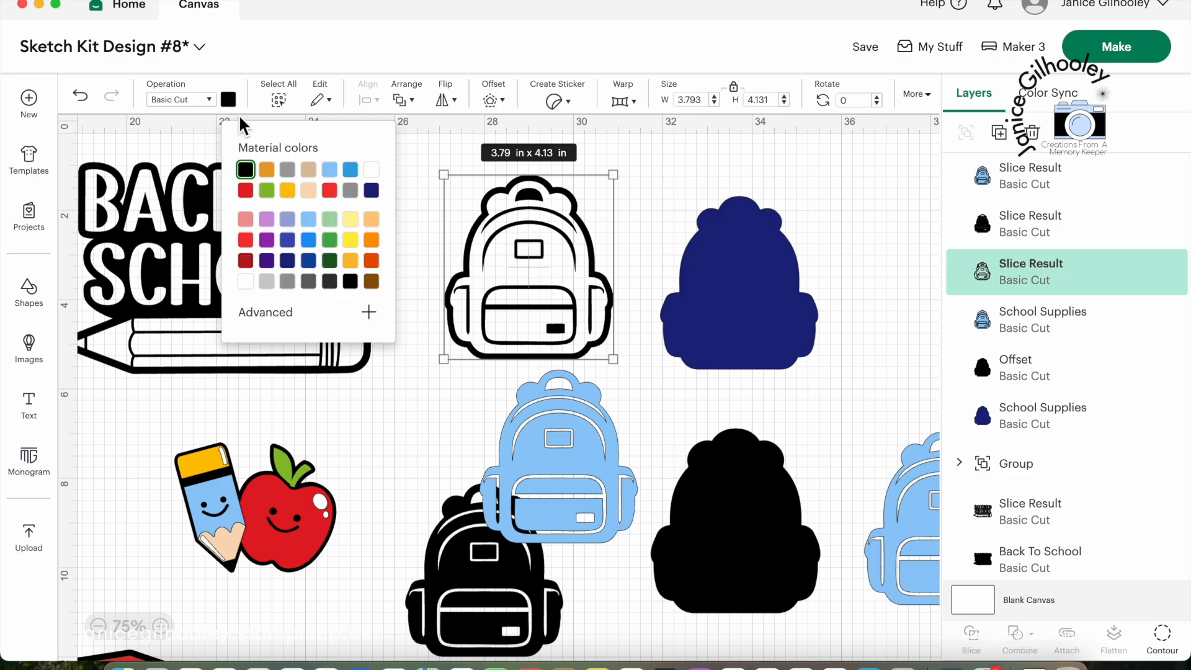
click(371, 170)
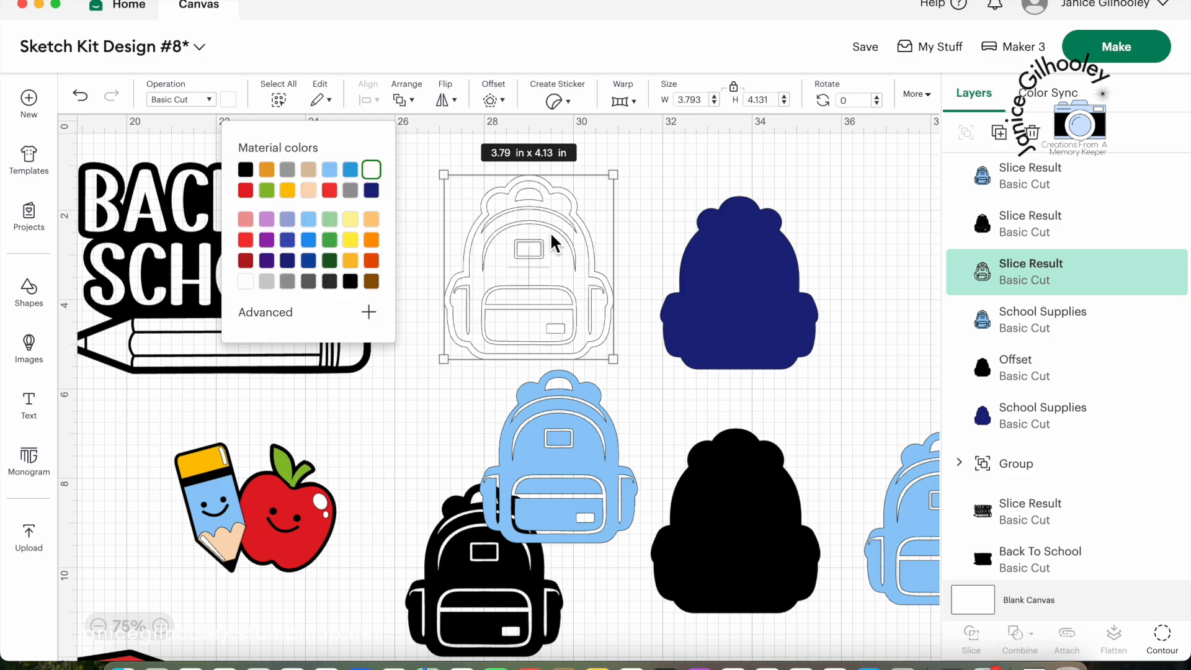
drag(554, 239, 765, 493)
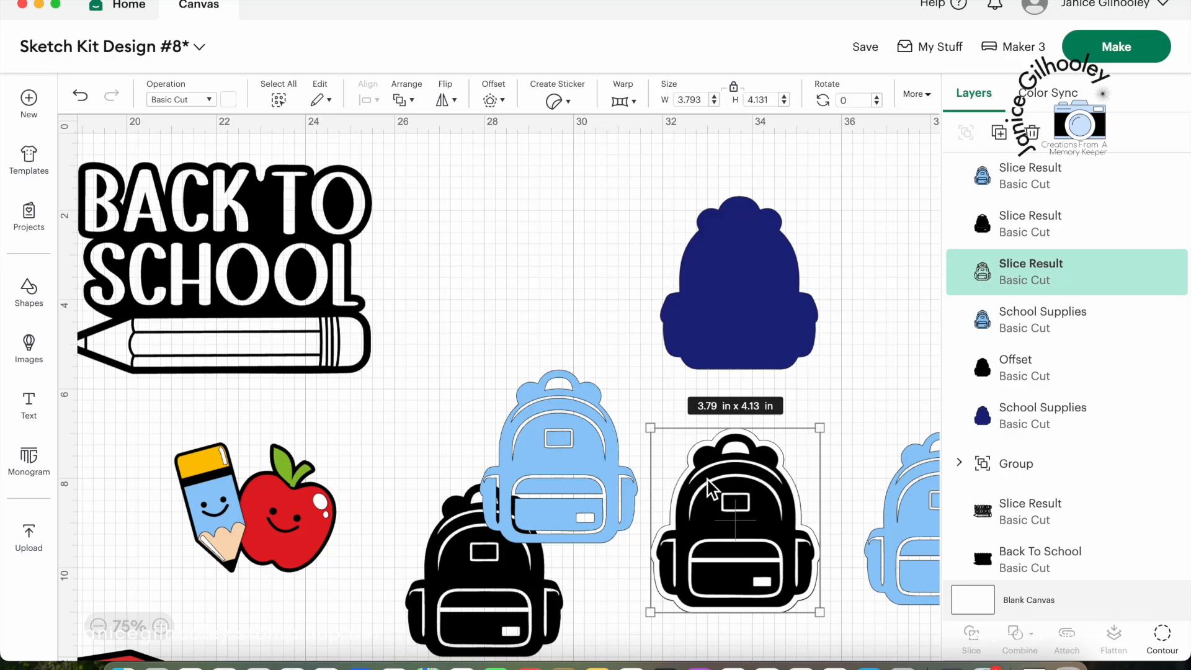
drag(749, 470, 545, 205)
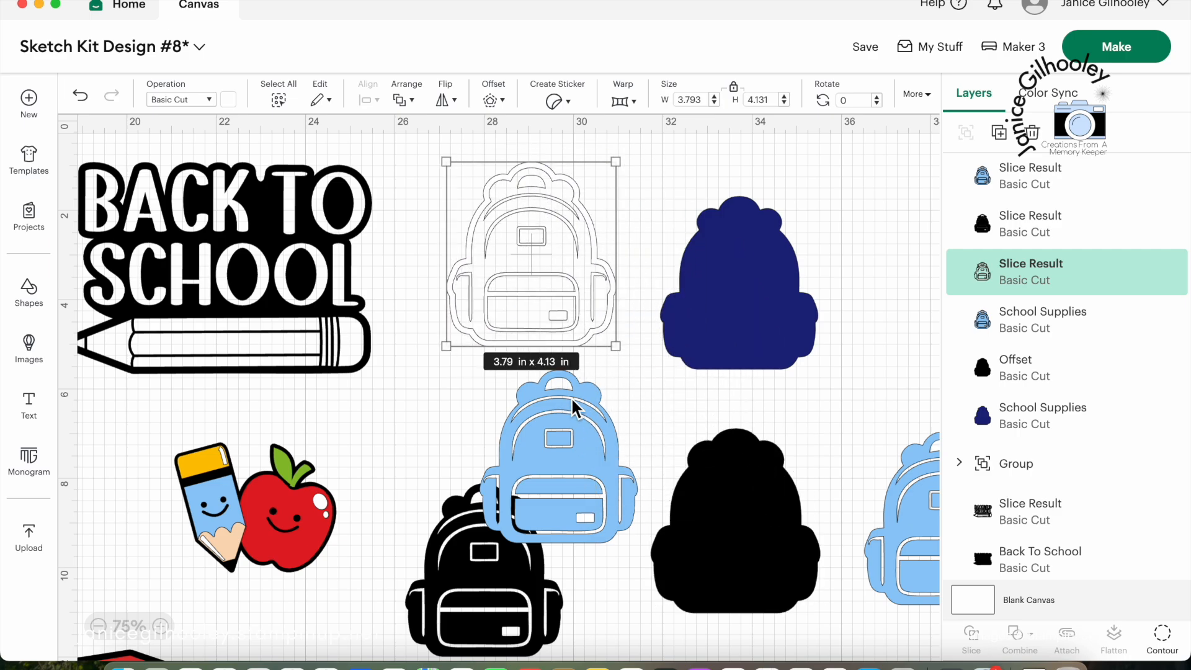
Fit the light blue slice result onto the solid black offset, and delete the leftover outline, black slice, spare blue copy and navy layer.
drag(572, 451, 743, 506)
click(523, 277)
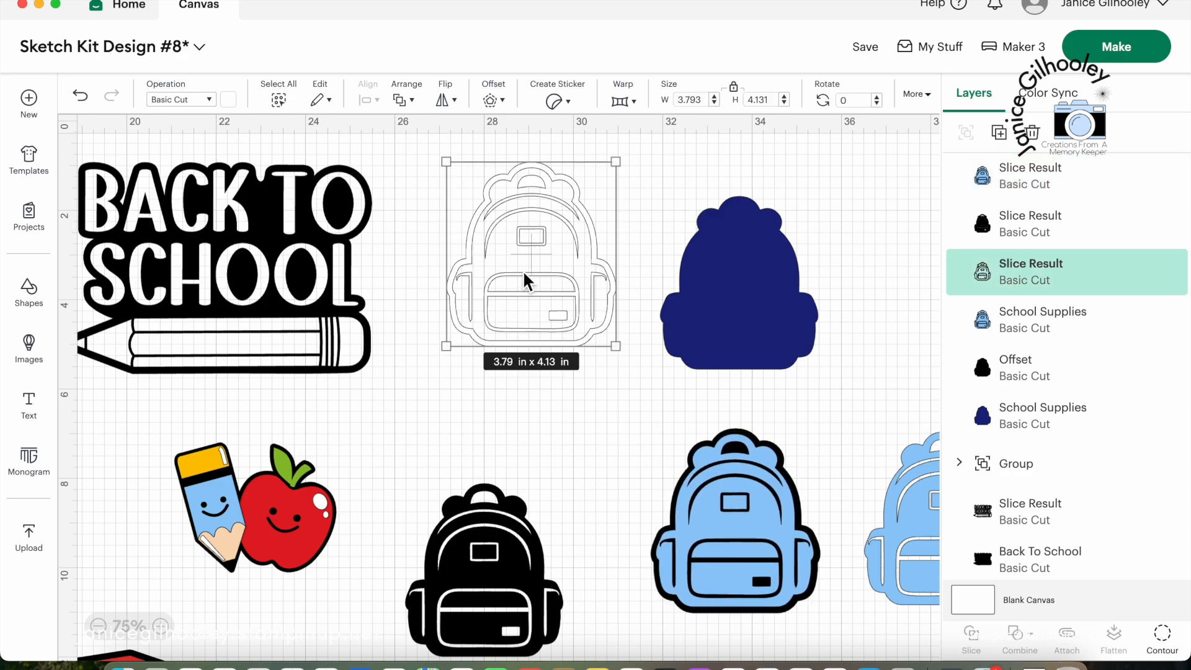
key(Delete)
click(490, 526)
key(Delete)
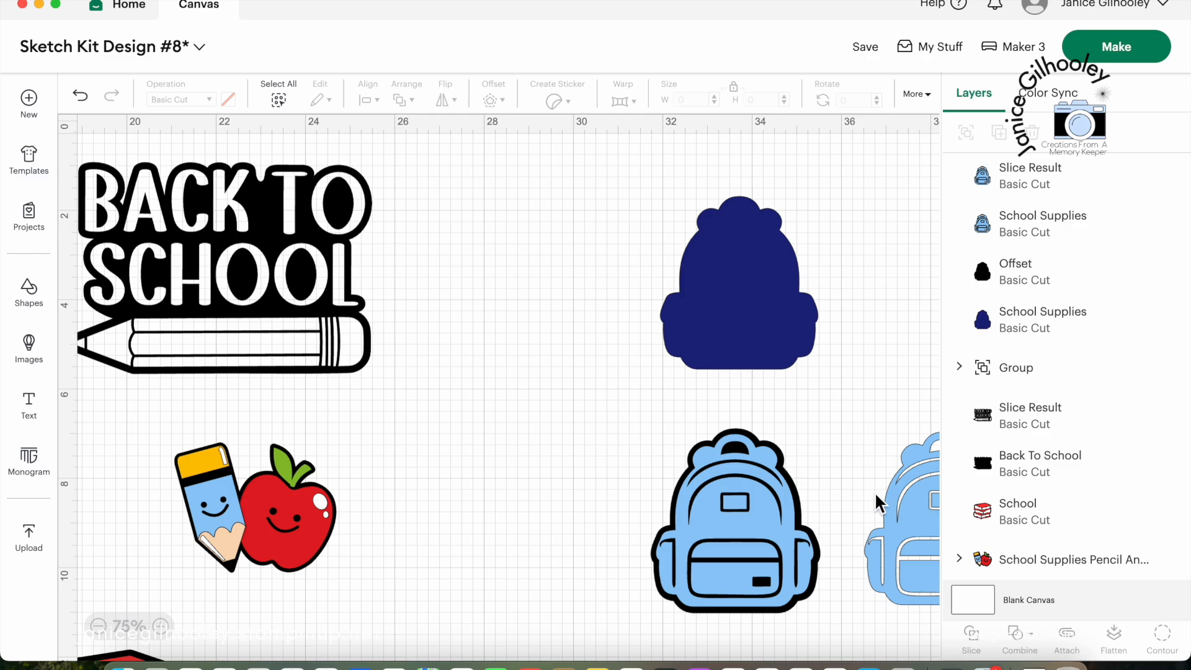
click(905, 494)
key(Delete)
click(732, 313)
key(Delete)
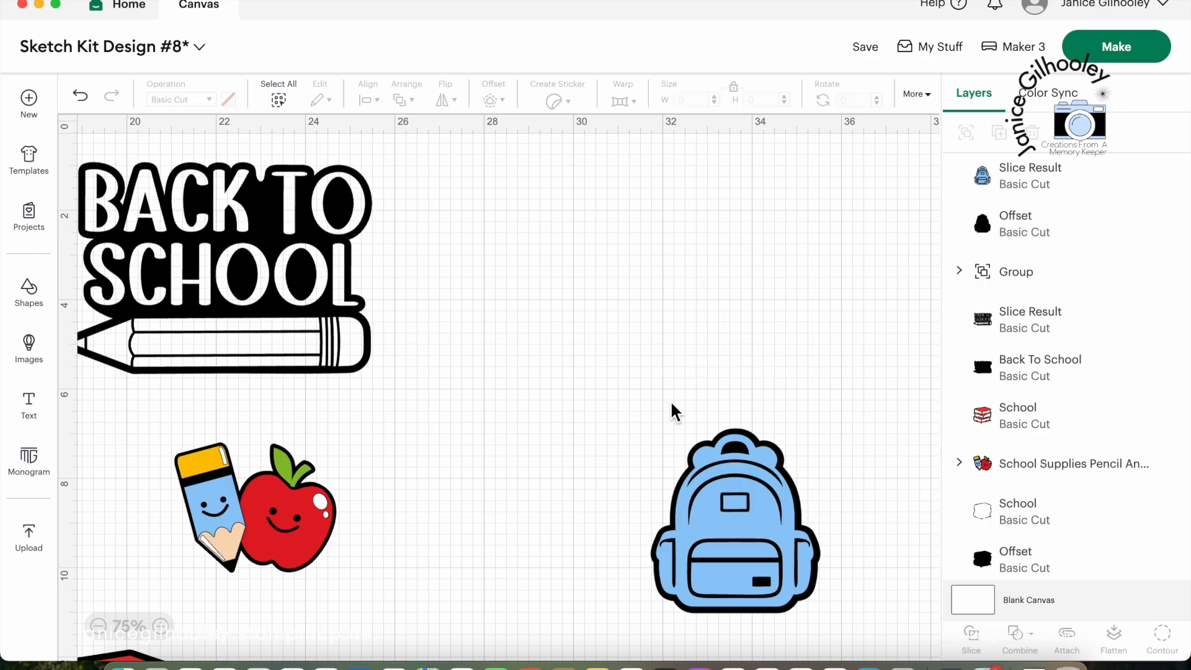
Center the light blue backpack on its black offset, and group them and move the group up the canvas.
drag(623, 412, 858, 627)
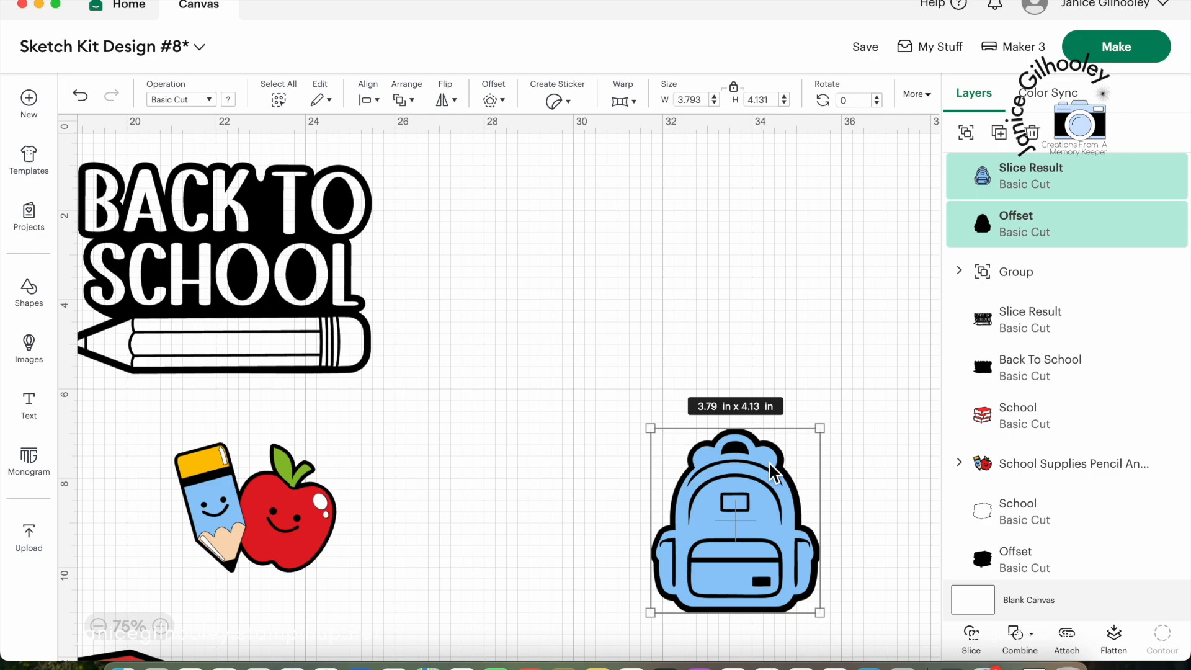
click(408, 101)
click(368, 101)
click(400, 328)
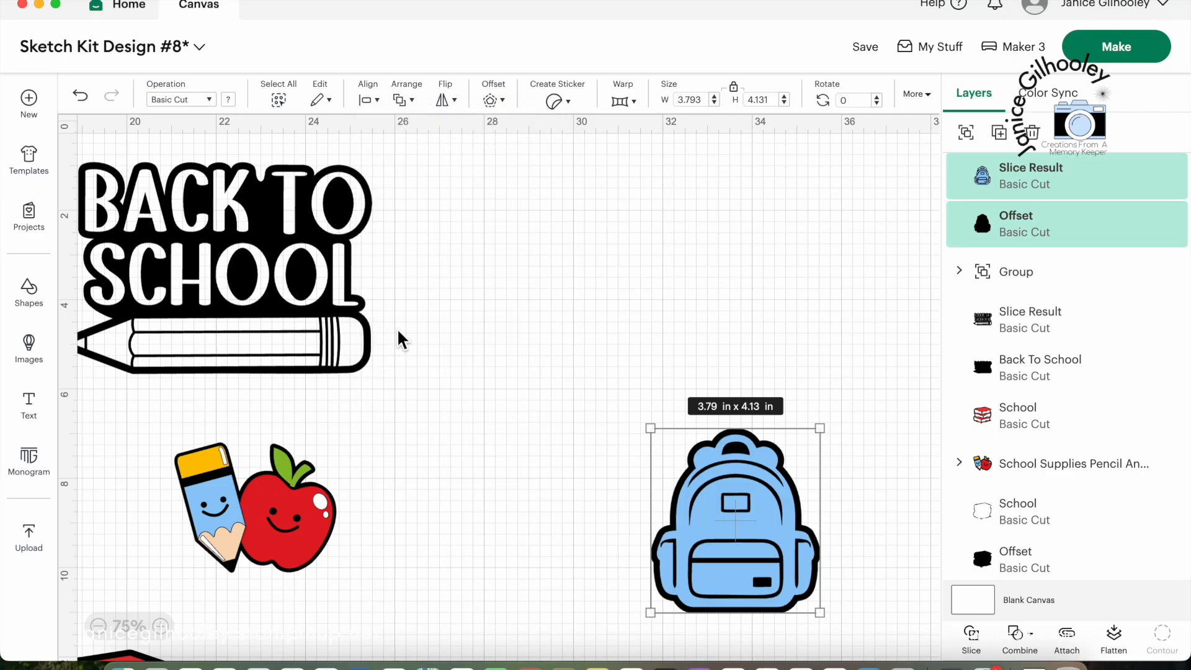
click(966, 132)
drag(769, 507, 761, 296)
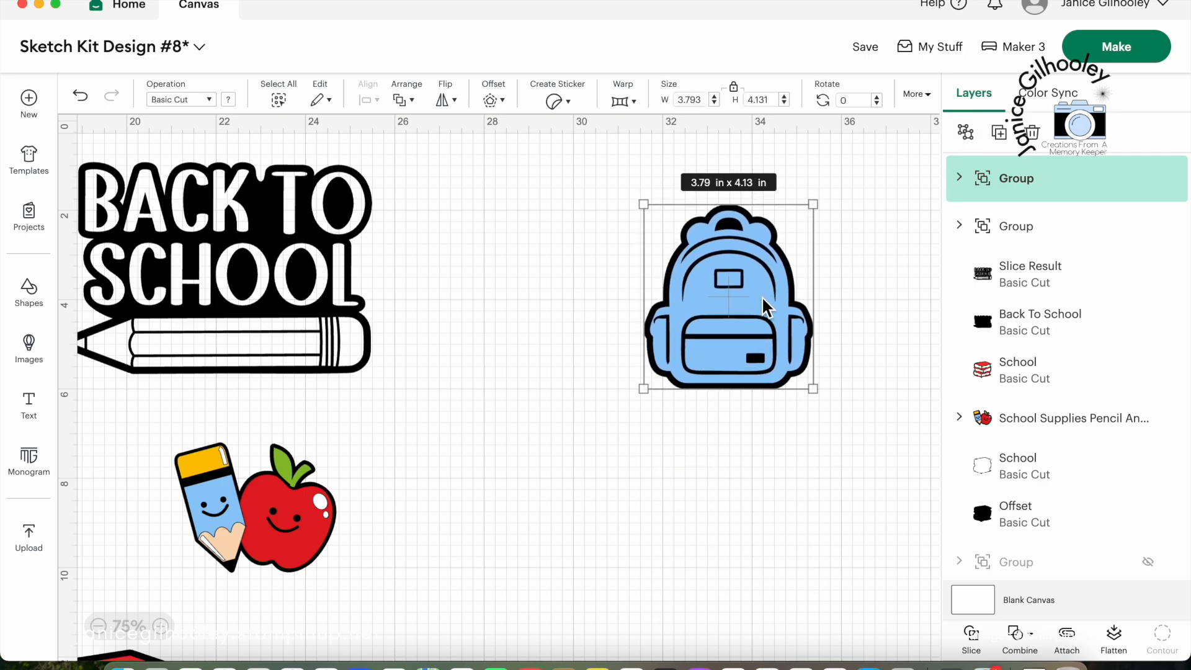
Duplicate the pencil-and-apple image and enlarge the copy to about 5.27 in by 4.23 in.
click(218, 477)
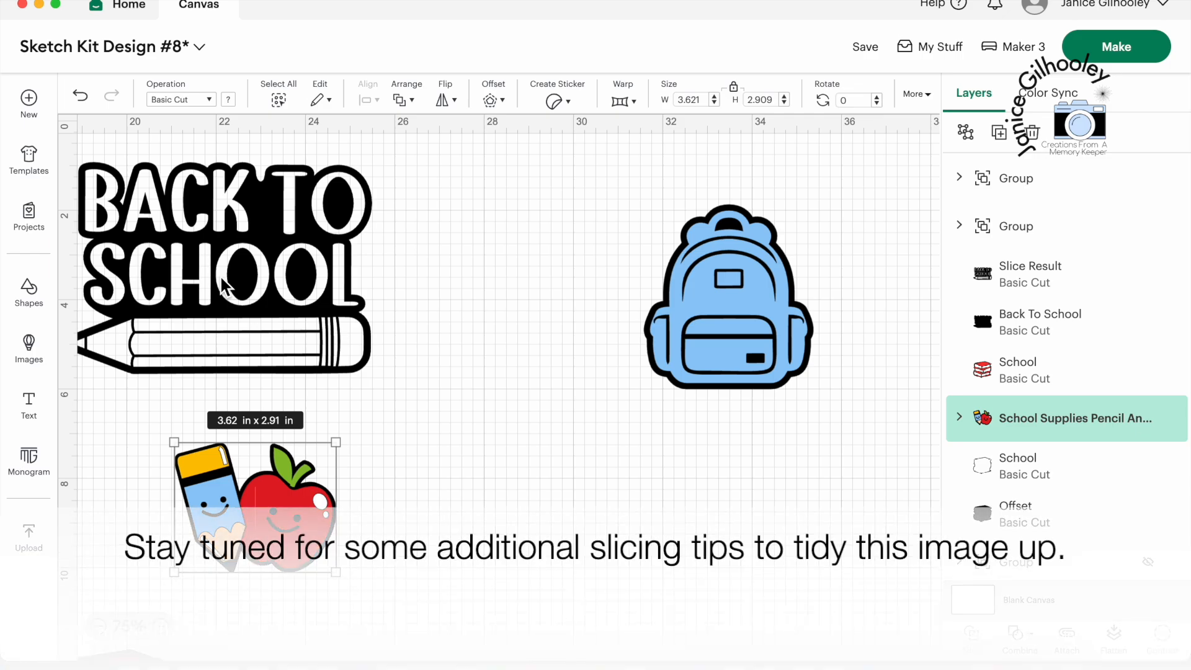
click(965, 132)
key(super+d)
drag(620, 572, 694, 629)
Set the grouped backpack aside beyond the small pencil-and-apple image, and move the enlarged image into the cleared space.
mouse_move(694, 304)
mouse_down()
mouse_move(780, 306)
mouse_move(180, 385)
mouse_move(11, 552)
mouse_up()
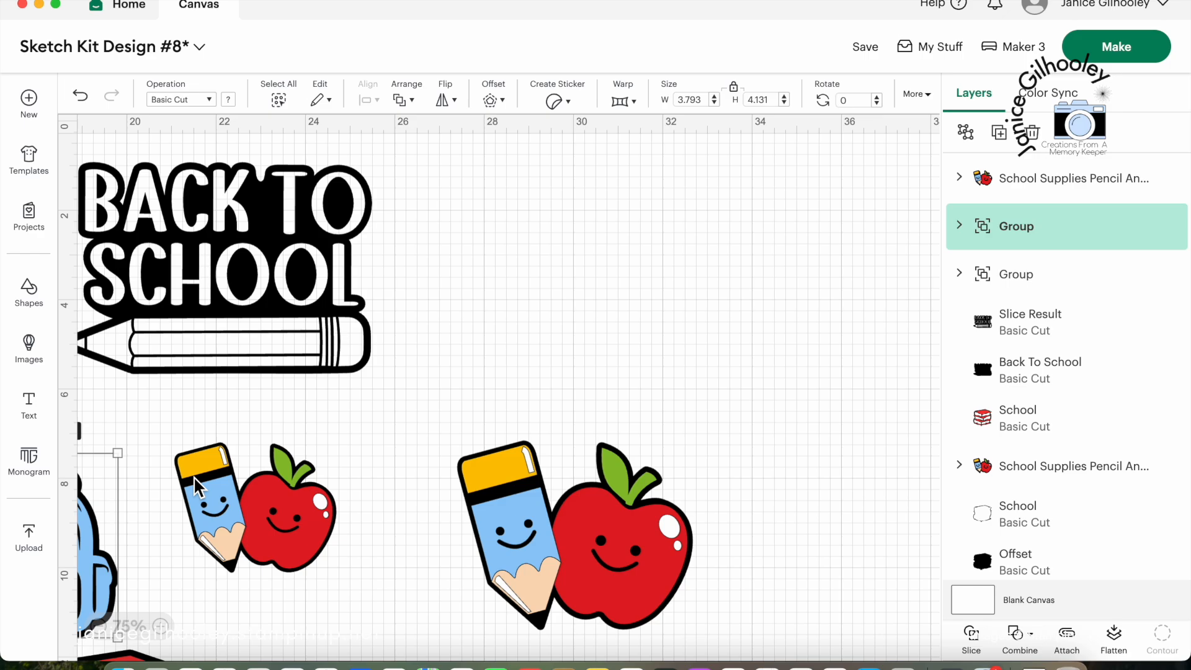
drag(673, 581, 738, 392)
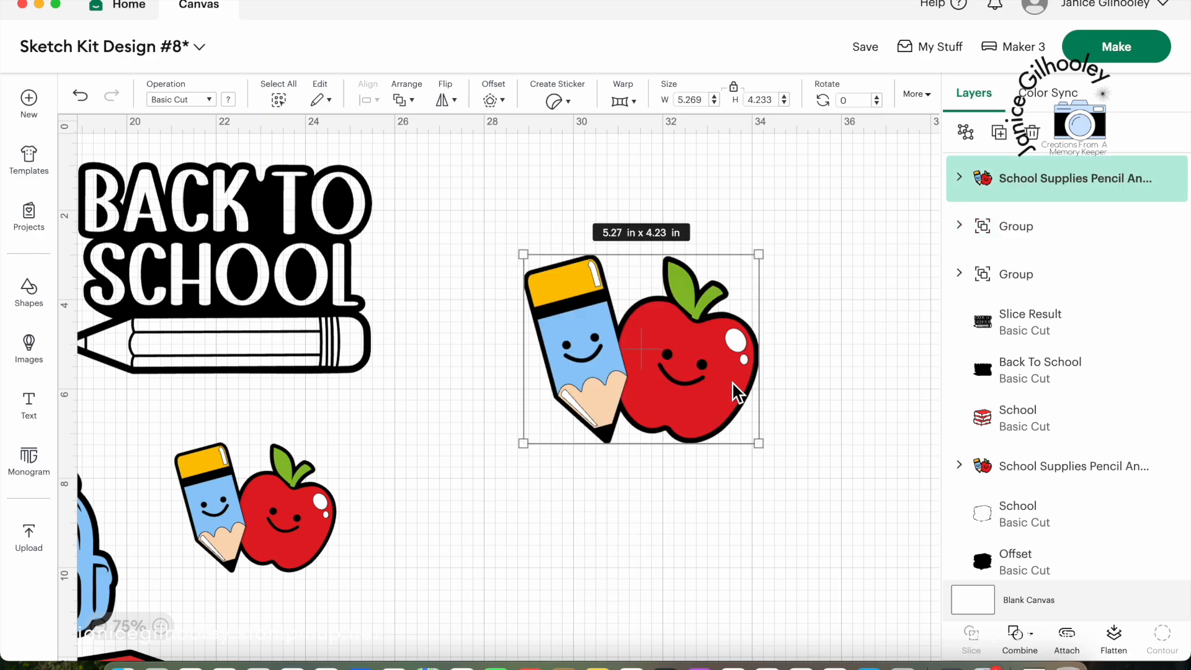
Duplicate the enlarged pencil-and-apple image, set the copy aside, and ungroup the original into its separate layers.
click(999, 132)
mouse_move(616, 353)
mouse_down()
mouse_move(811, 439)
mouse_move(830, 472)
mouse_move(833, 543)
mouse_up()
click(642, 350)
click(963, 130)
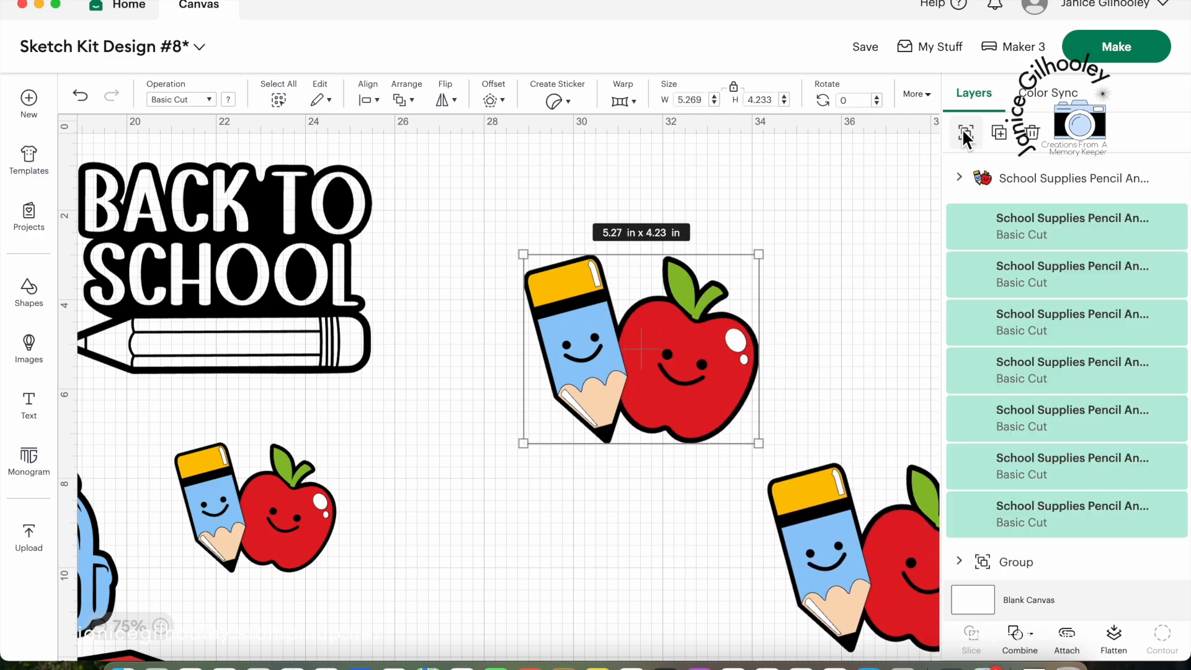
click(654, 207)
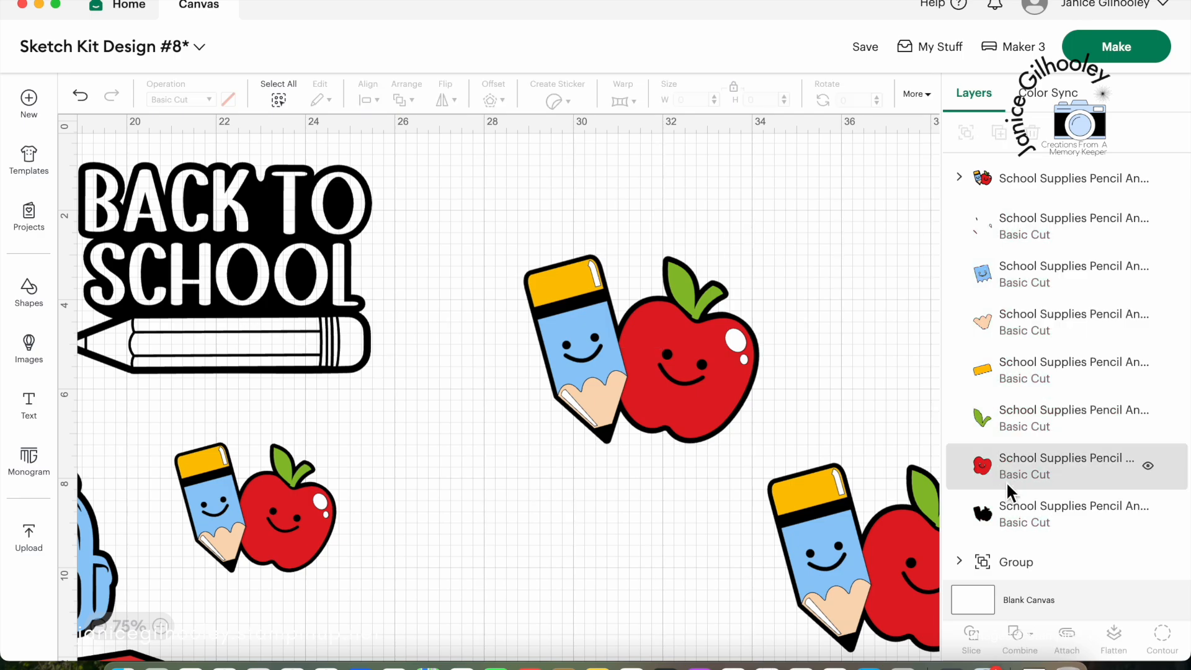
Hide the enlarged image's black base layer and unite its coloured pencil-and-apple layers into one shape.
click(1017, 521)
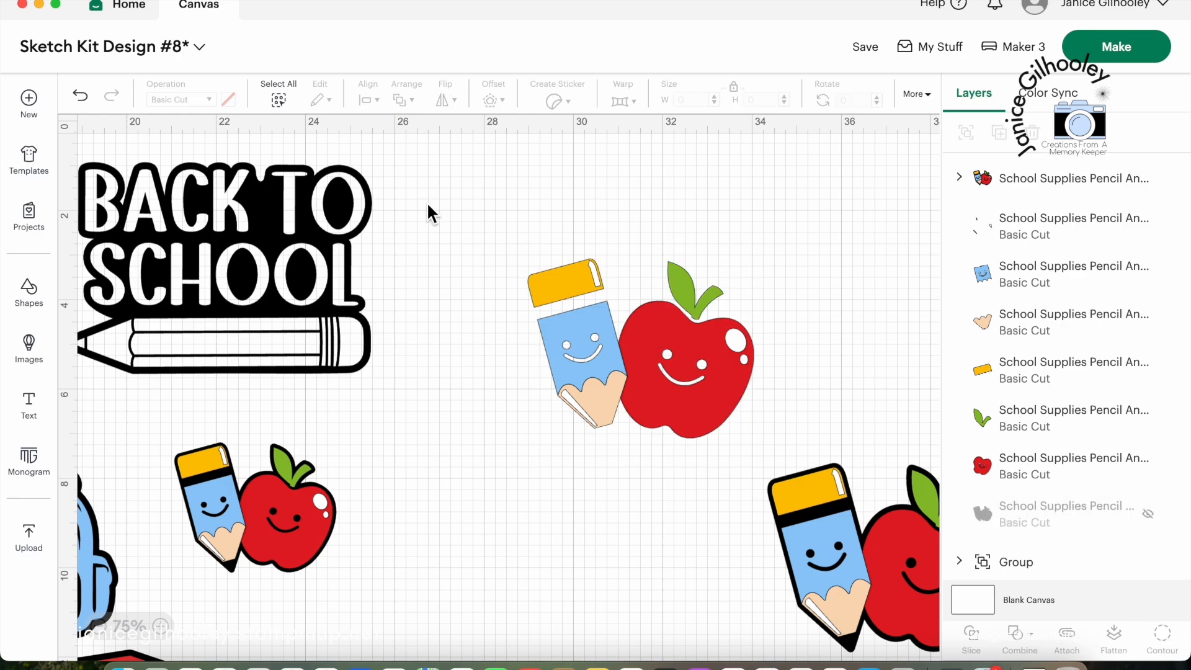
mouse_move(469, 221)
mouse_down()
mouse_move(577, 251)
mouse_move(752, 410)
mouse_move(774, 462)
mouse_up()
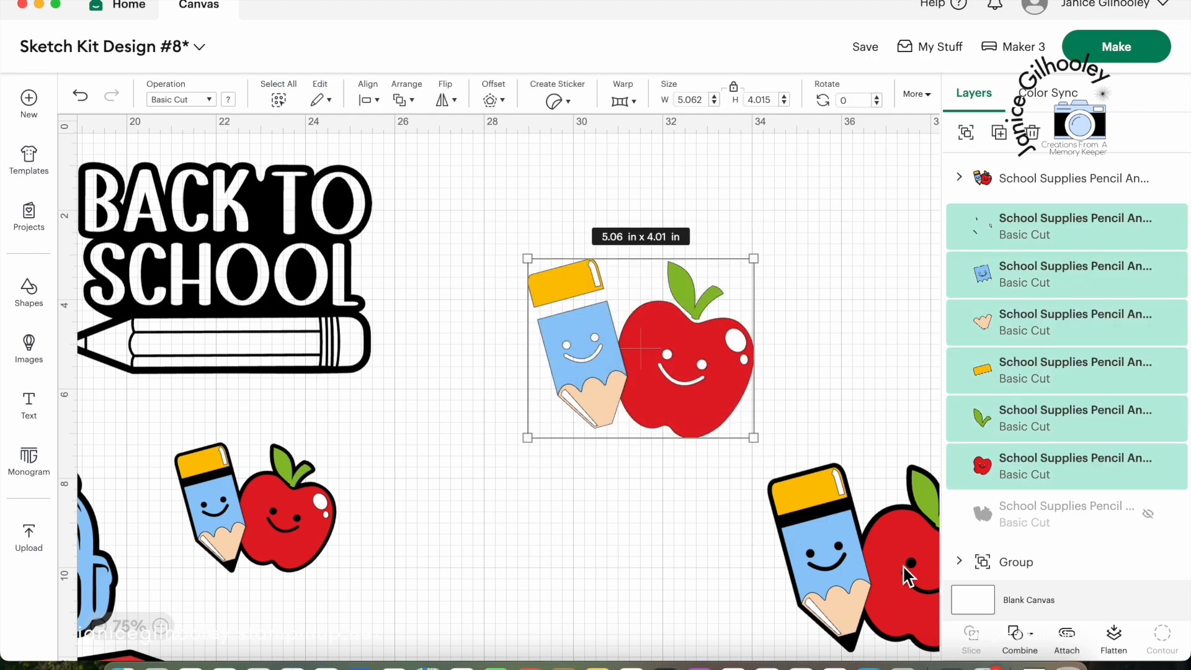
click(1022, 634)
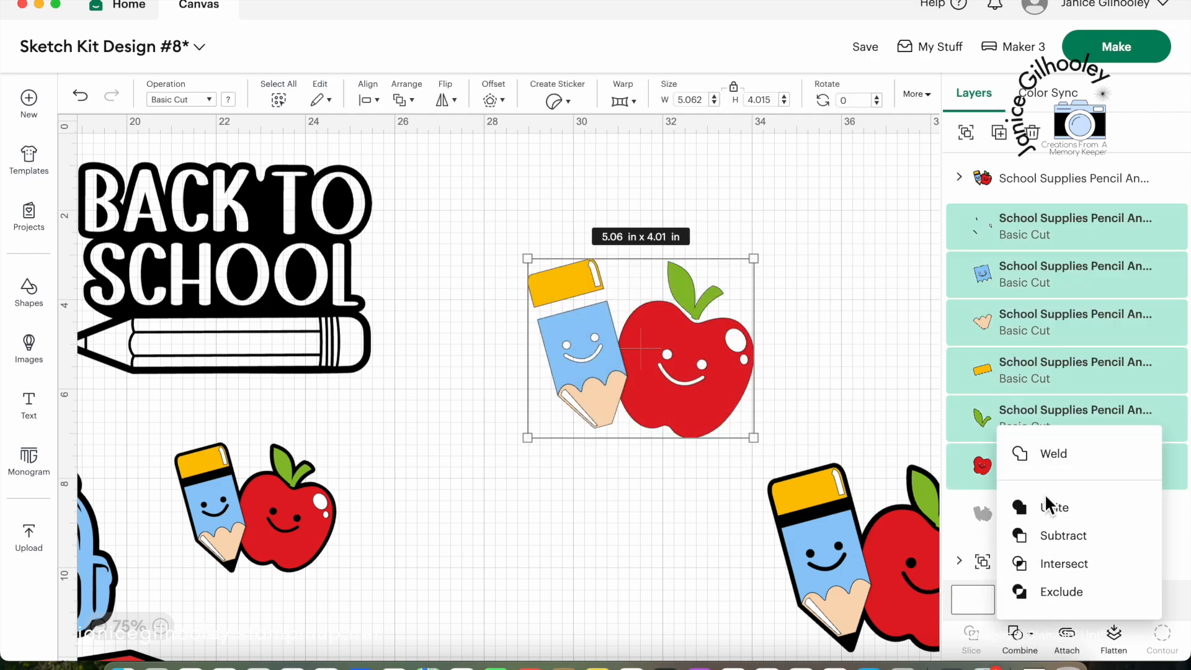
click(1047, 507)
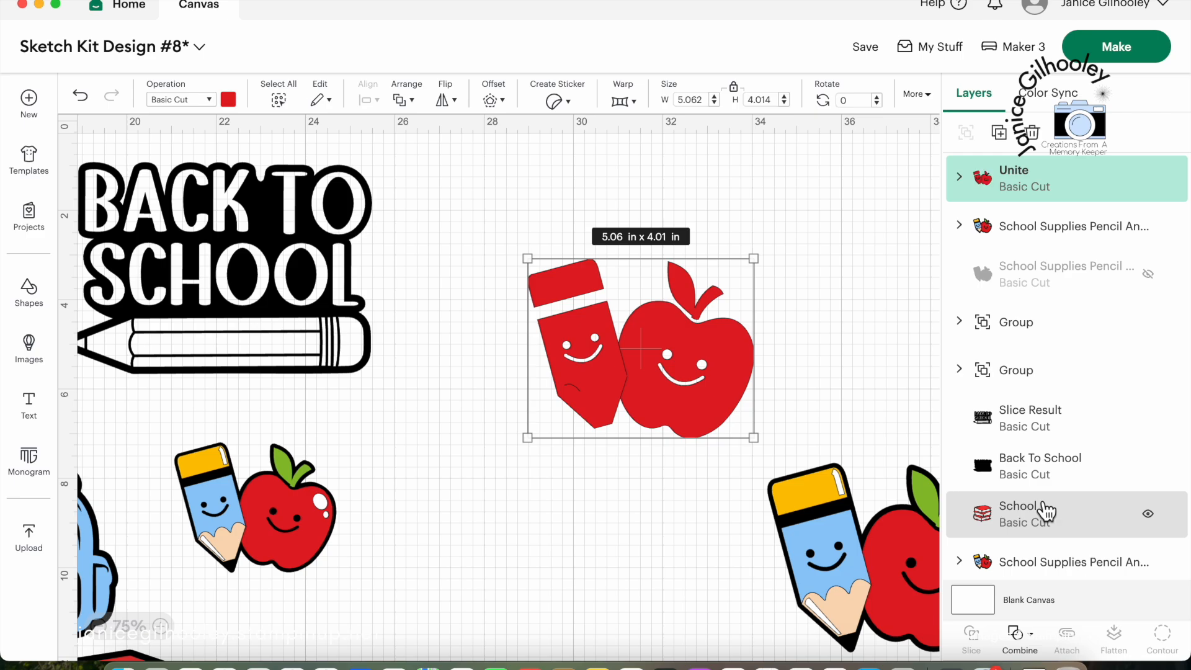
Show the black base layer again and slice it with the united red pencil-and-apple shape.
click(1149, 274)
mouse_move(472, 204)
mouse_down()
mouse_move(856, 474)
mouse_move(804, 472)
mouse_up()
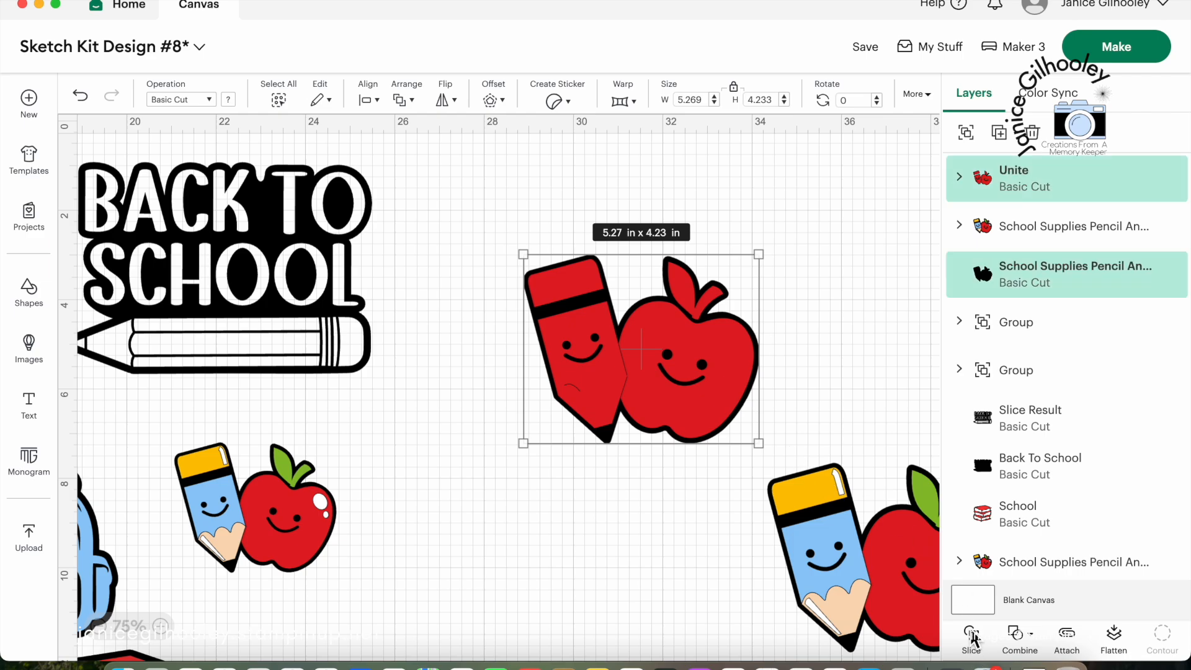
click(972, 636)
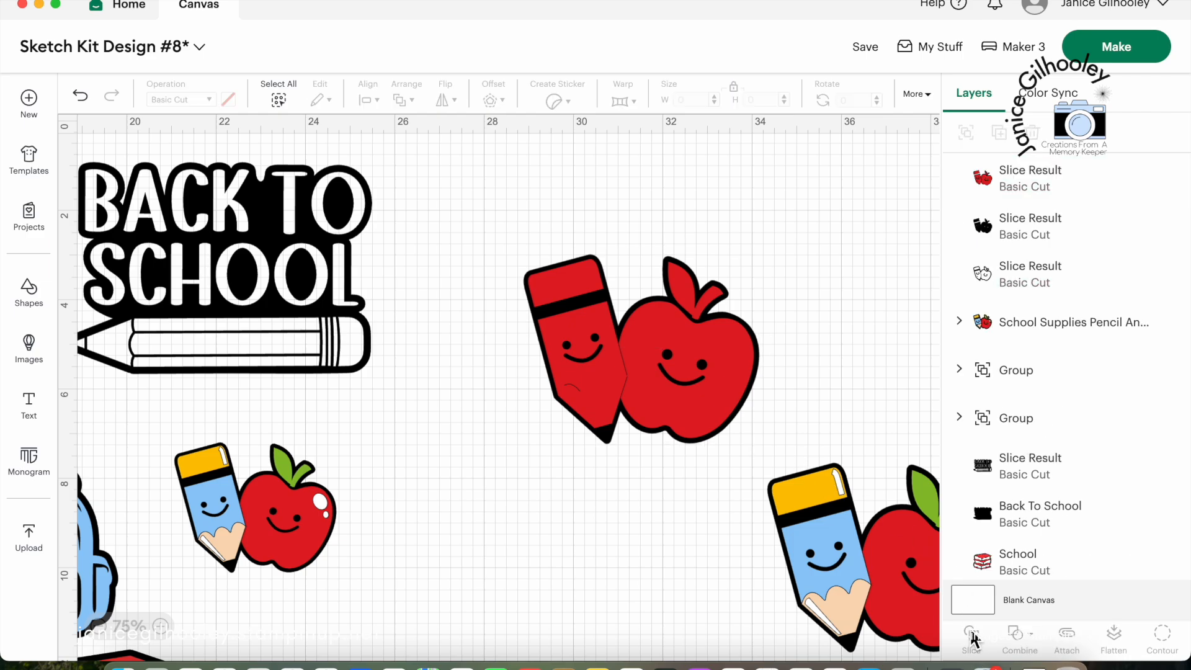
Delete the red and solid black slice results, and move the remaining black outline up toward the Back to School title.
drag(649, 332, 811, 327)
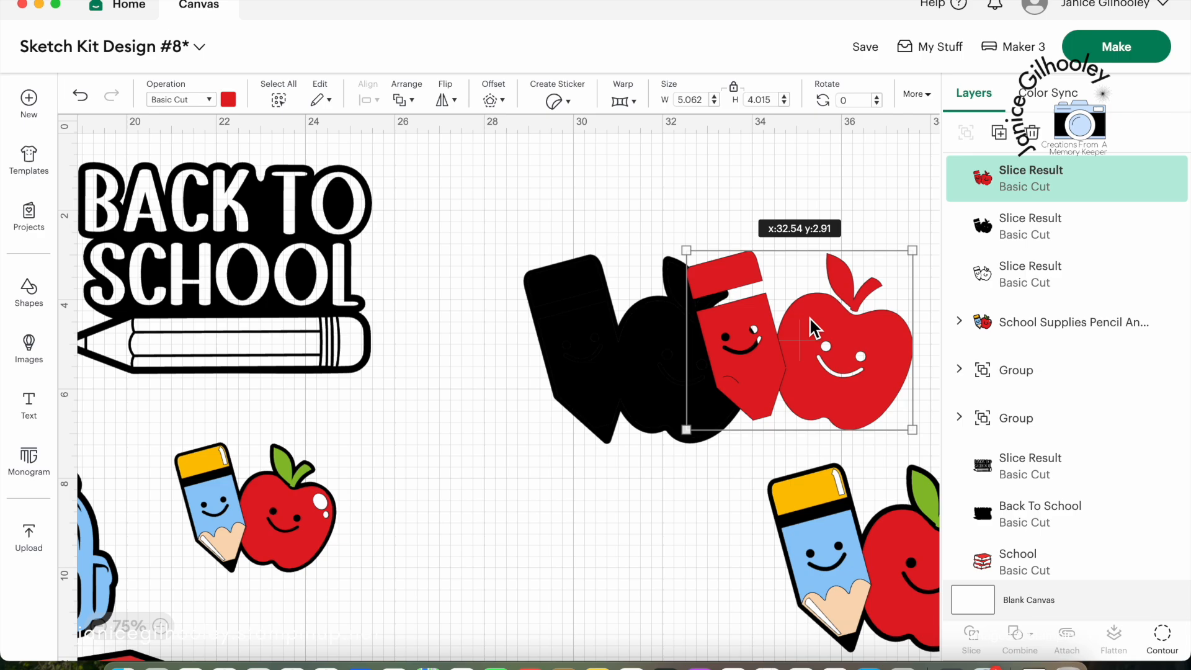
key(Delete)
drag(678, 327, 818, 240)
key(Delete)
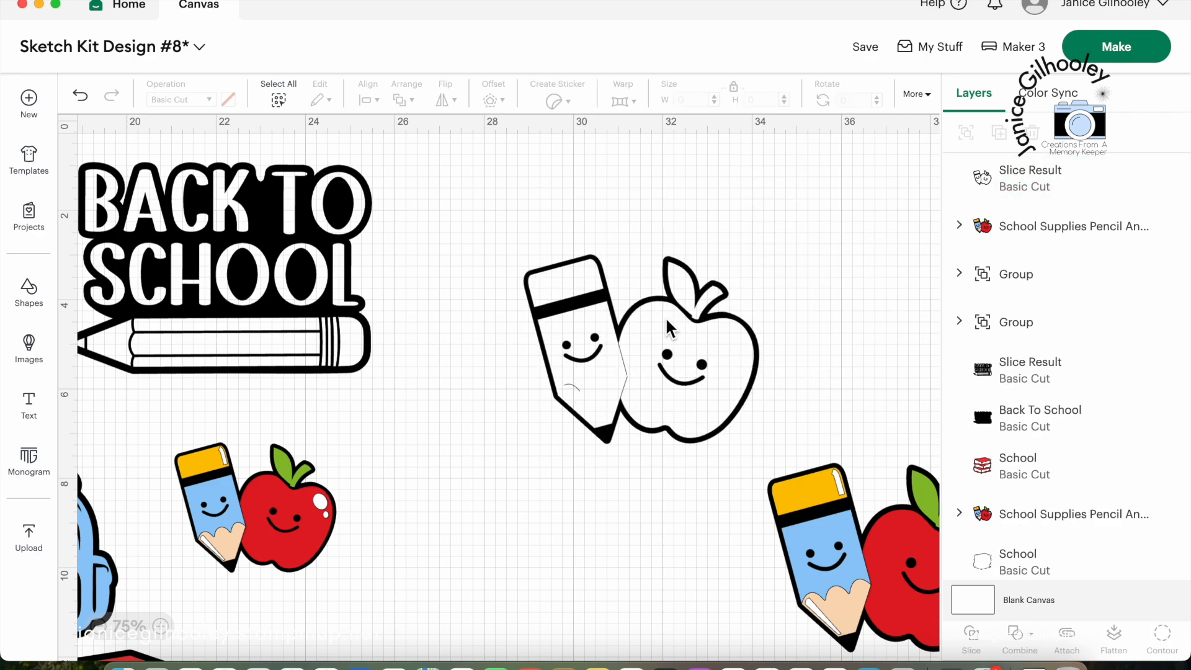
mouse_move(670, 327)
mouse_down()
mouse_move(626, 314)
mouse_move(613, 292)
mouse_up()
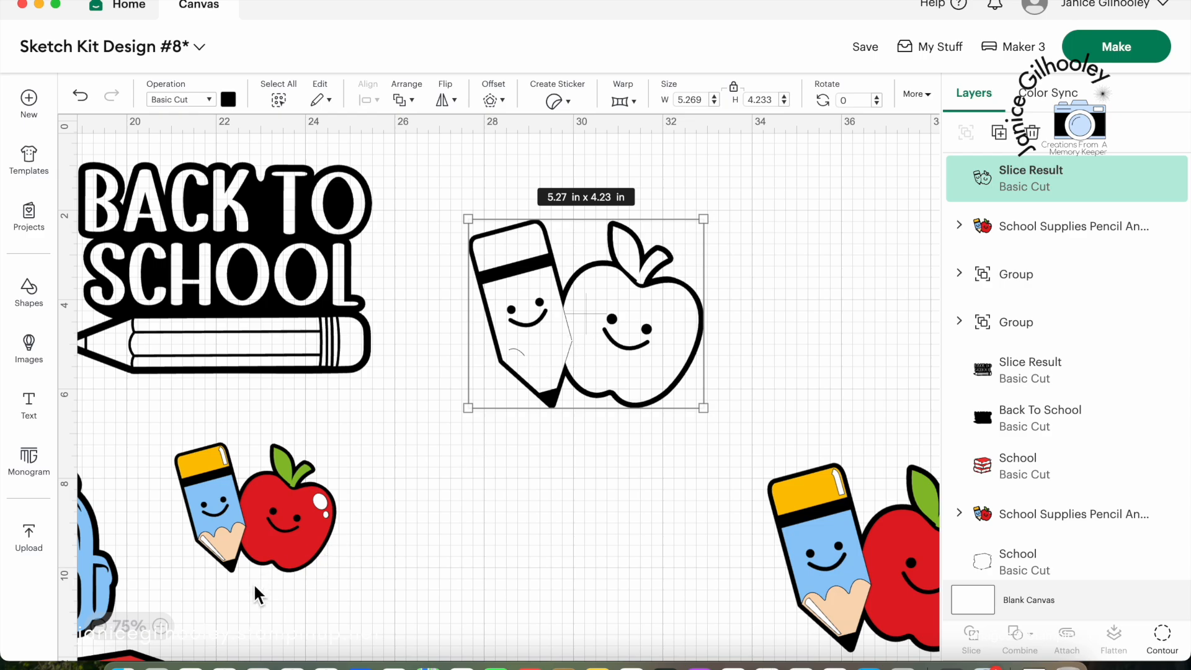
Add a square shape to the canvas for trimming the thin line between the pencil and the apple.
click(163, 627)
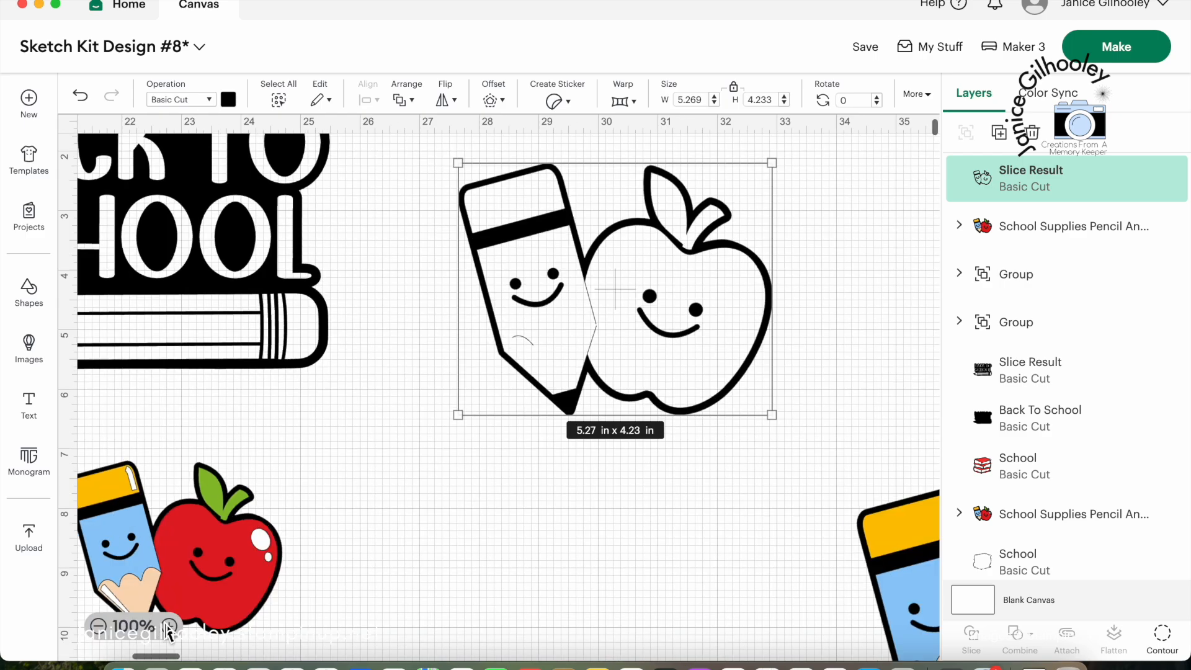
click(162, 627)
click(163, 626)
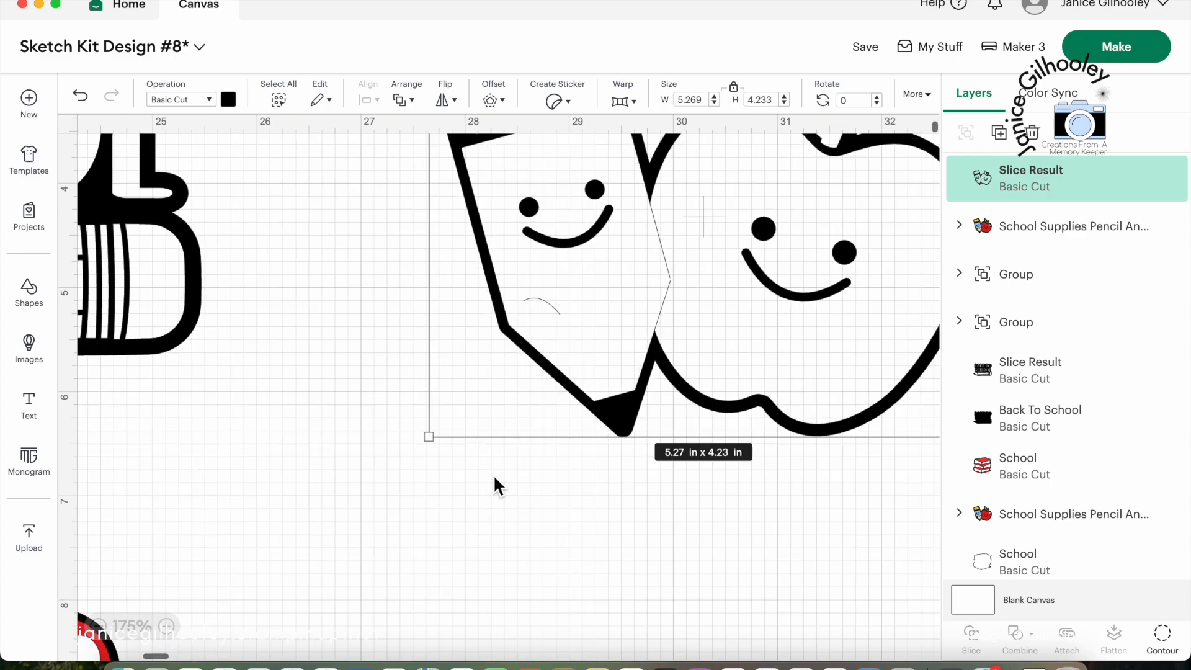
scroll(527, 472, up, 1)
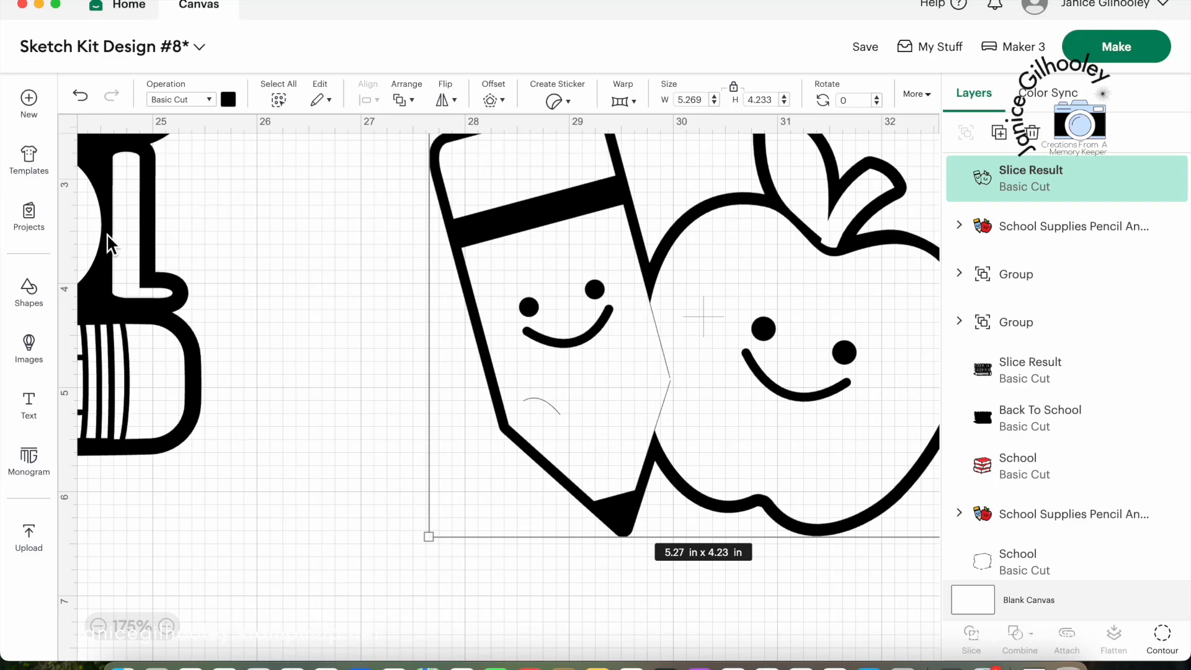
click(29, 292)
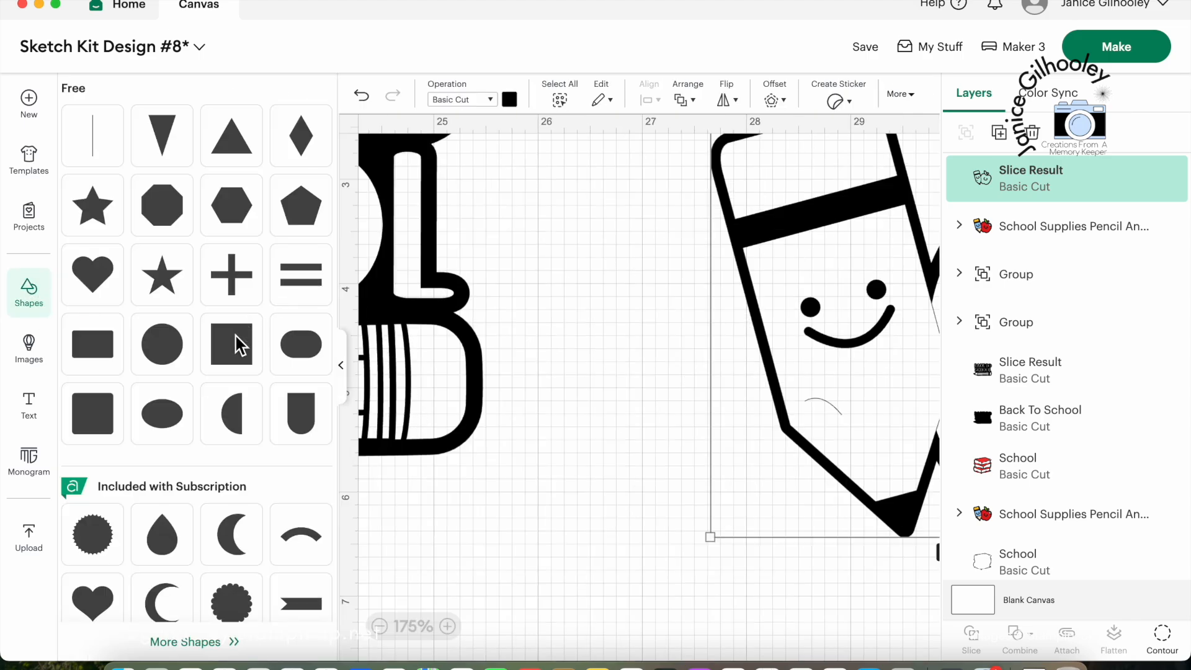
click(236, 337)
click(635, 506)
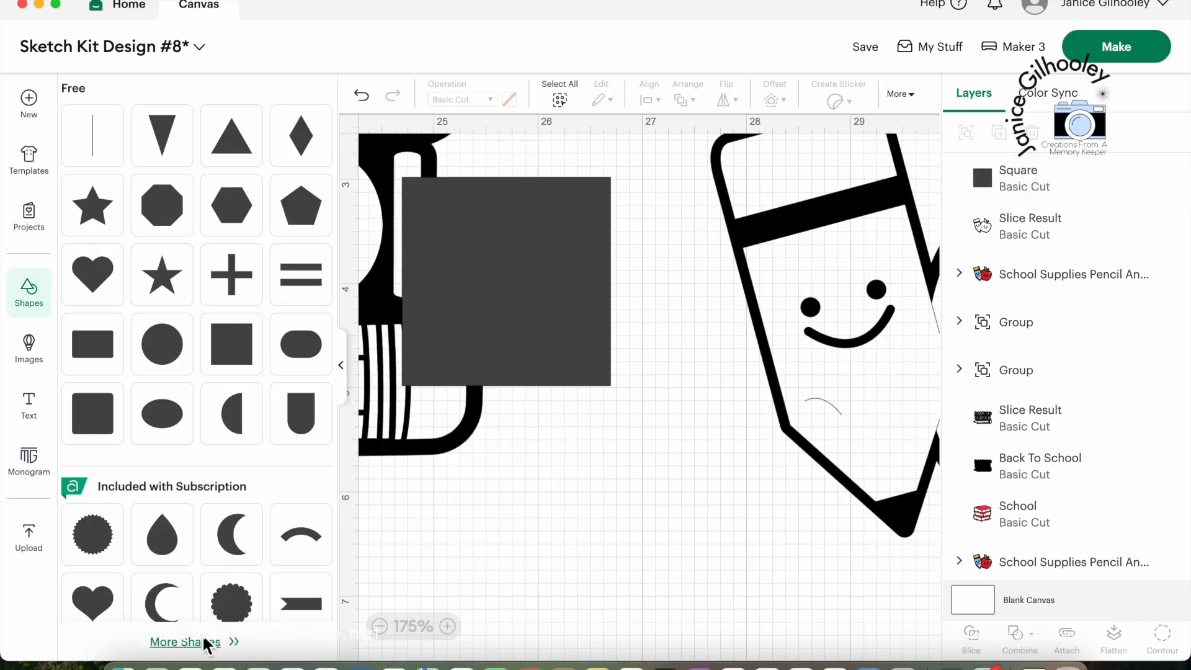
click(31, 301)
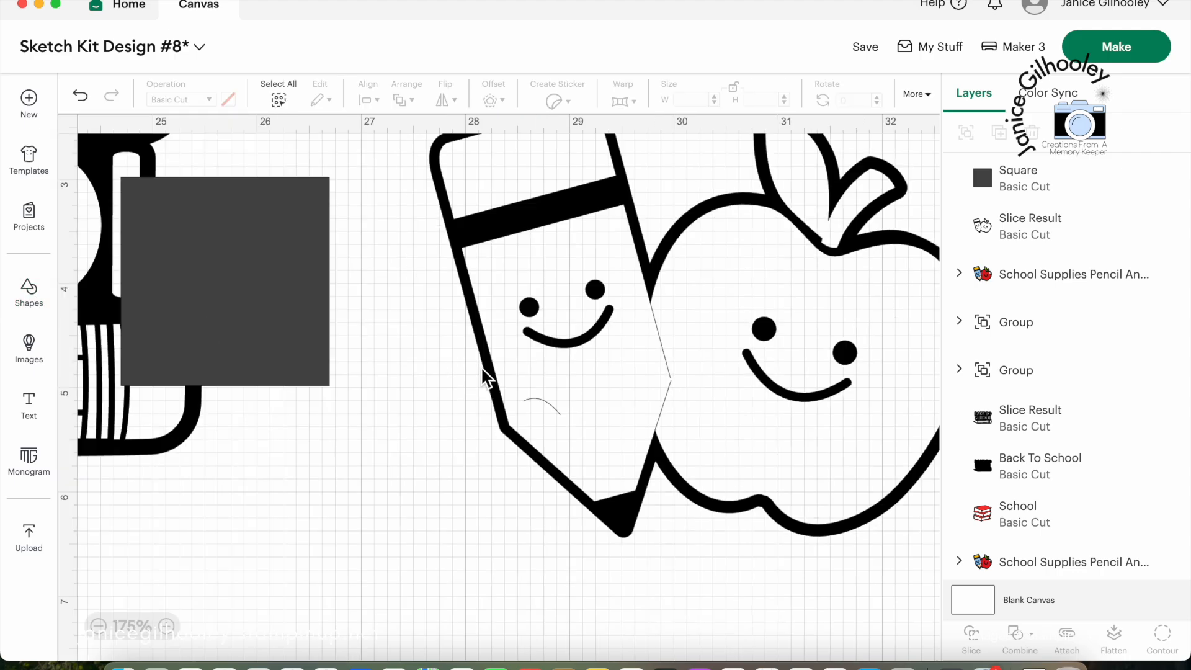
Place the square over the thin line between pencil and apple and reshape it to about 0.35 in by 1.21 in.
drag(326, 347, 437, 579)
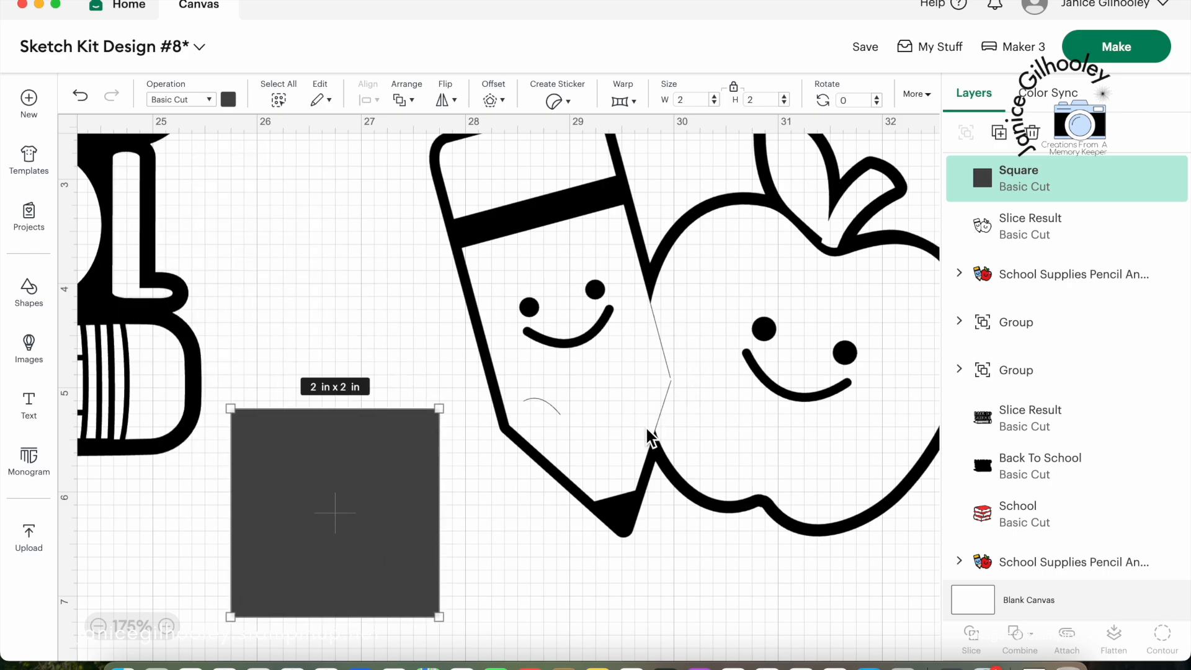
mouse_move(361, 475)
mouse_down()
mouse_move(678, 415)
mouse_move(689, 369)
mouse_up()
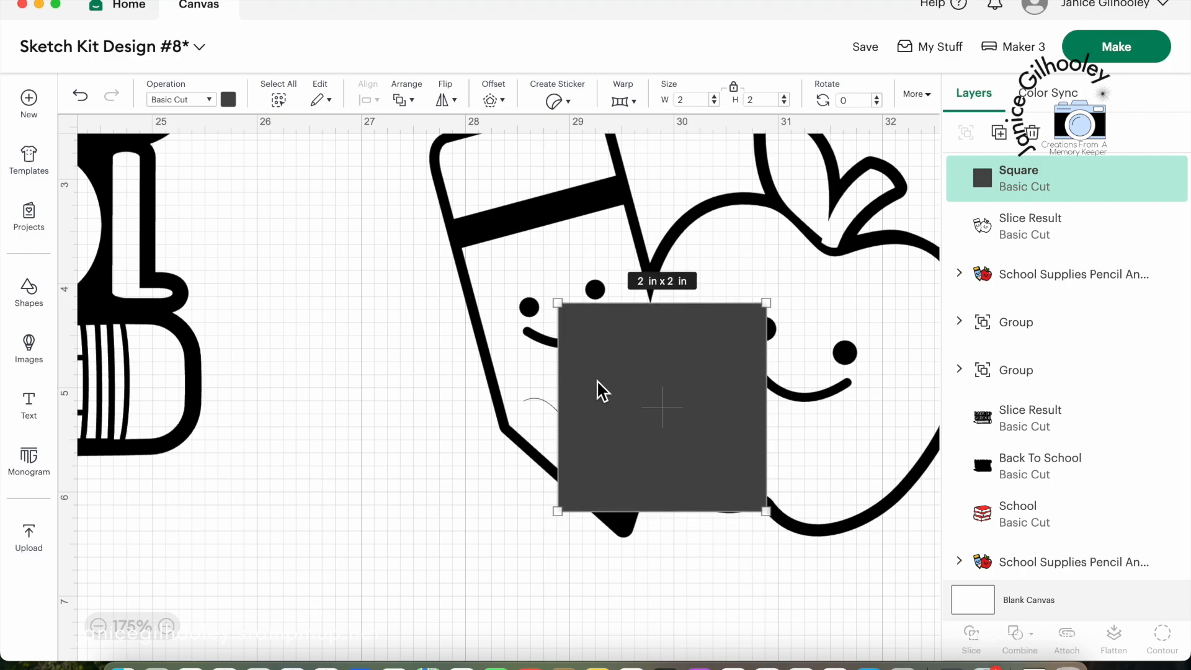
drag(558, 511, 633, 435)
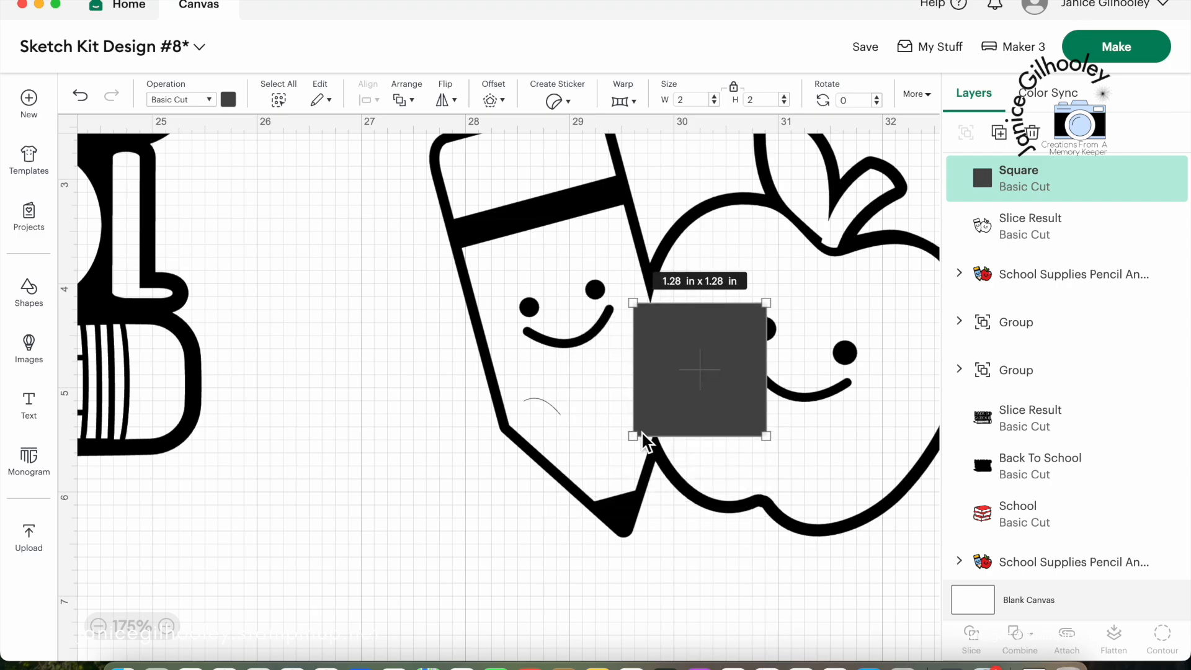
drag(715, 312, 661, 345)
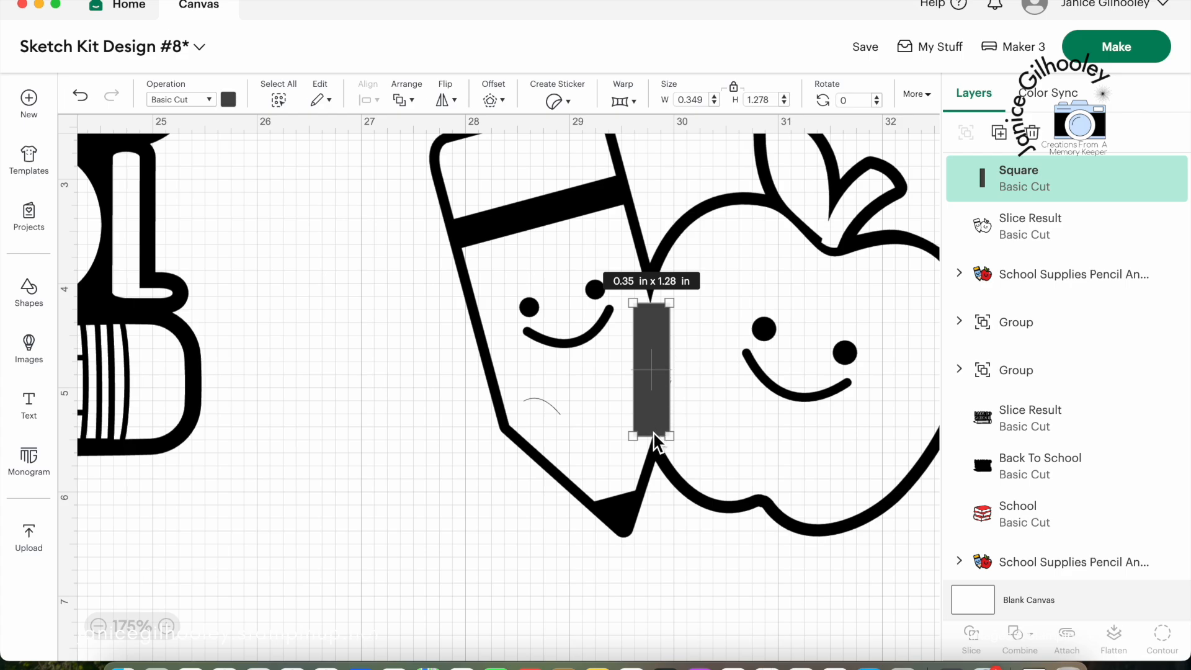
drag(654, 442, 655, 437)
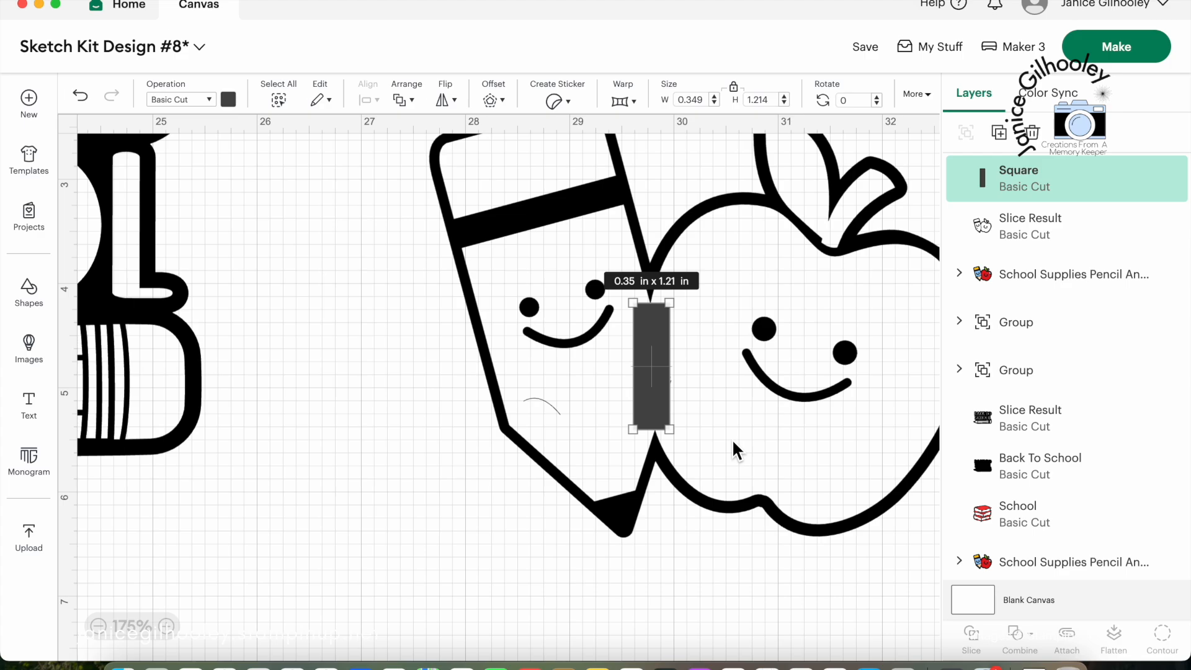
Slice the outline with the narrow rectangle, and delete the rectangle and the cut-out thin line pieces.
click(674, 248)
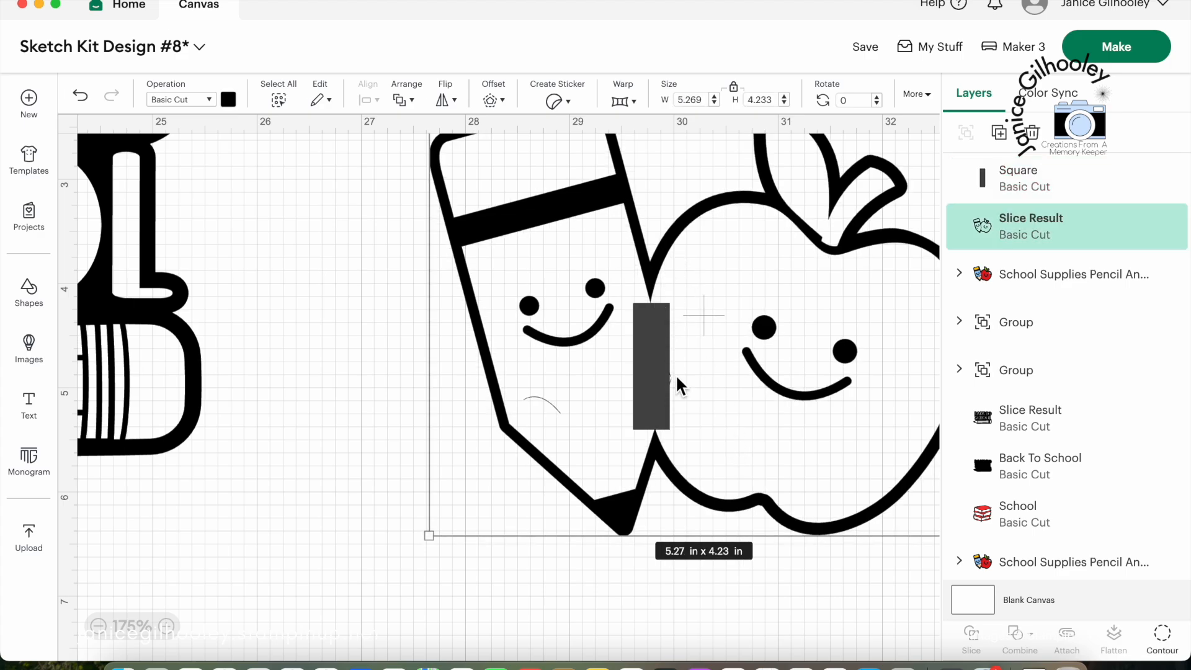
drag(367, 225, 783, 403)
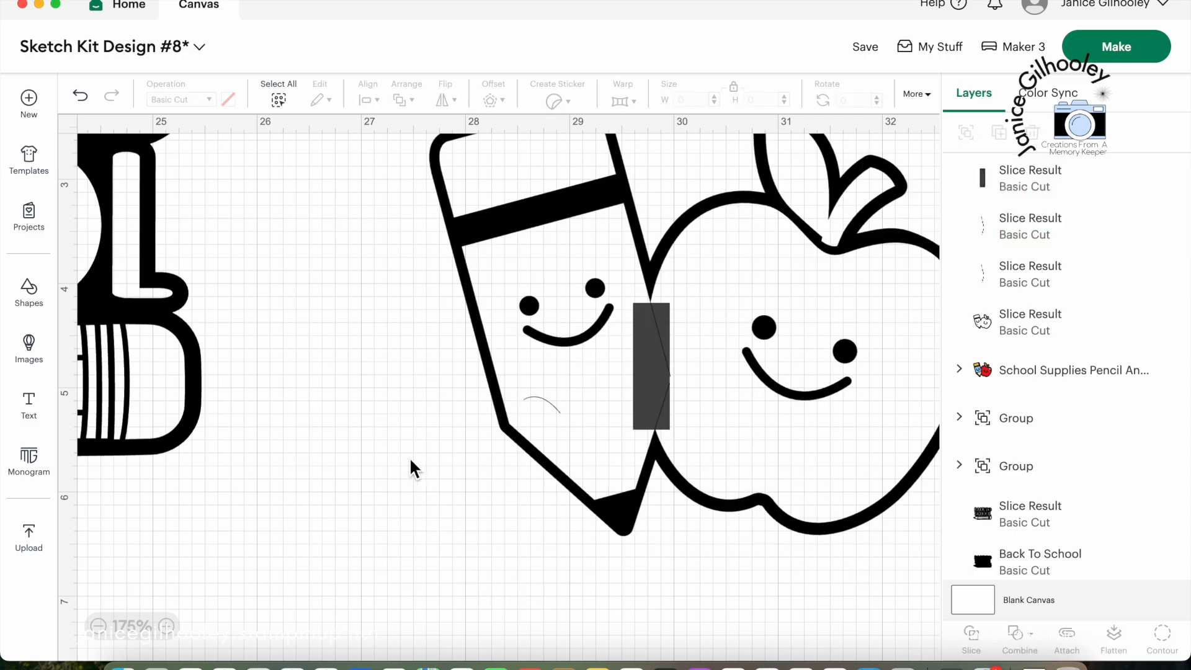
mouse_move(641, 364)
mouse_down()
mouse_move(518, 379)
mouse_move(374, 434)
mouse_up()
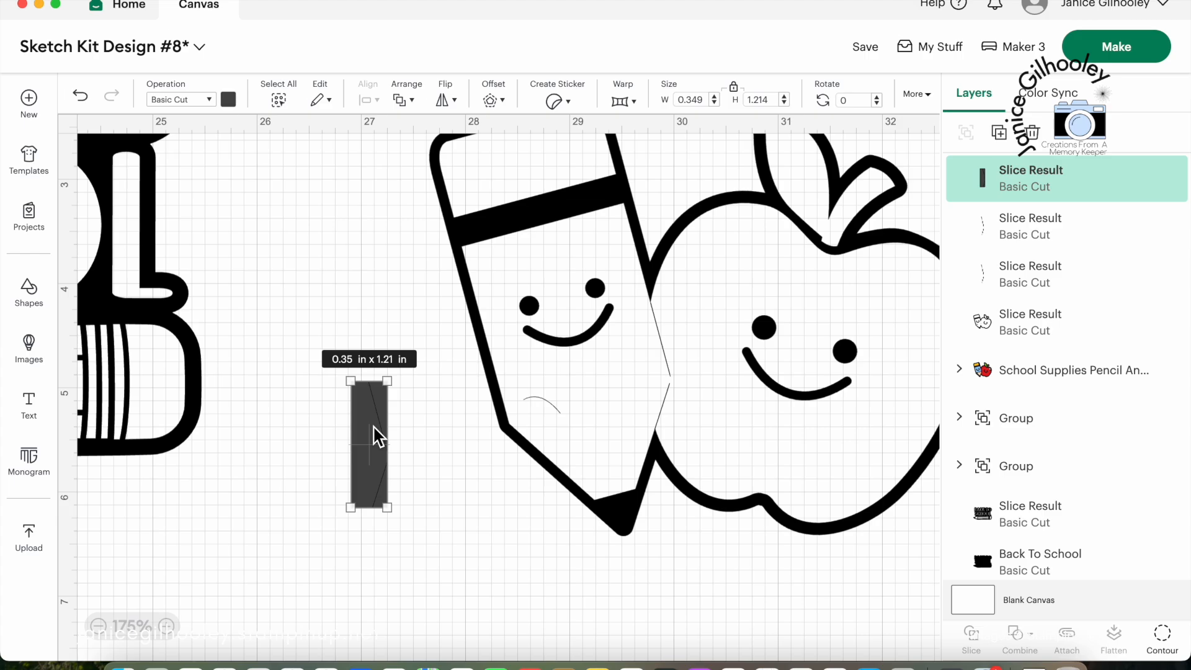
key(Delete)
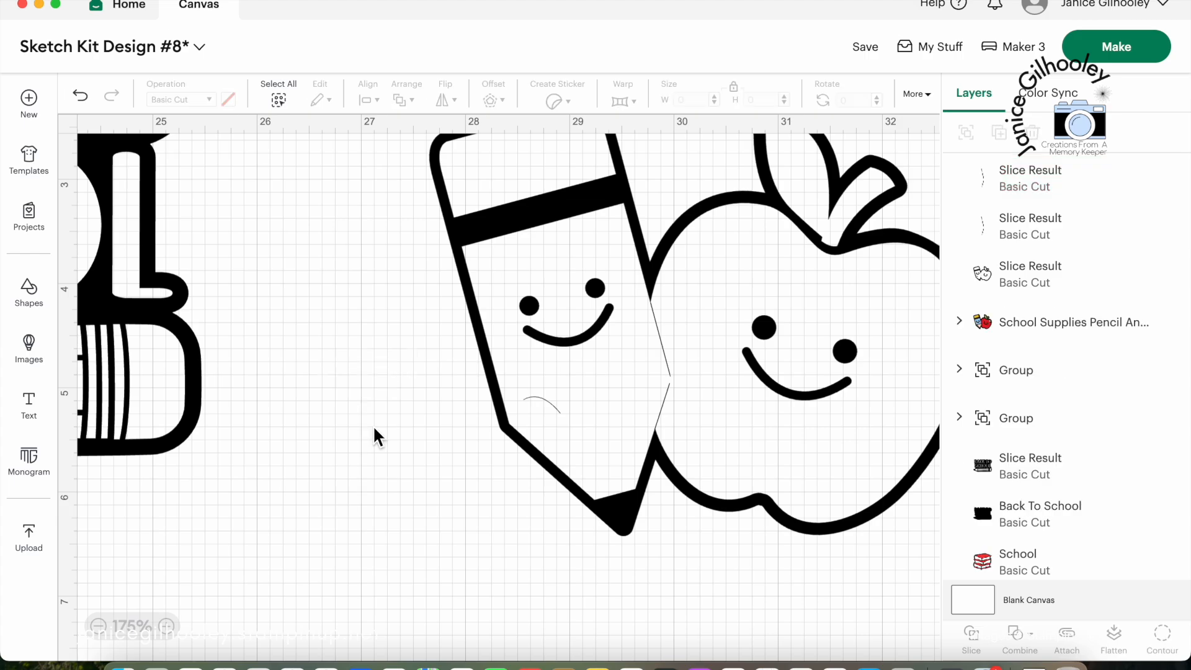
click(661, 339)
key(Delete)
click(661, 337)
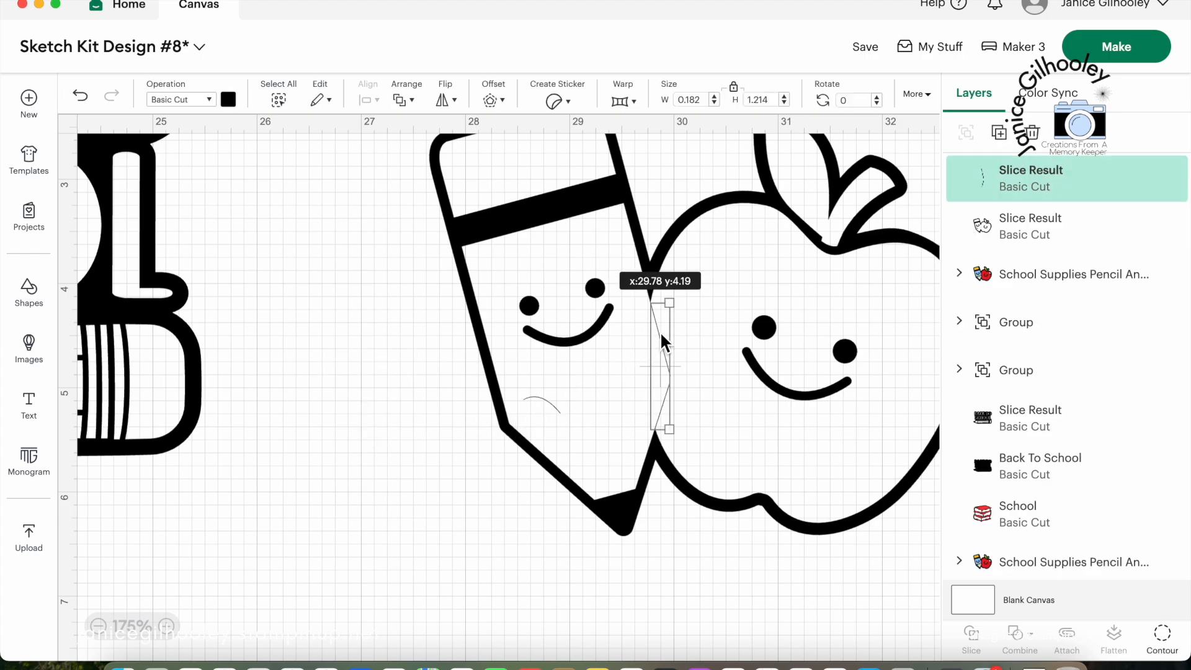
key(Delete)
drag(699, 354, 648, 347)
mouse_move(641, 292)
mouse_down()
mouse_move(633, 283)
mouse_move(661, 283)
mouse_up()
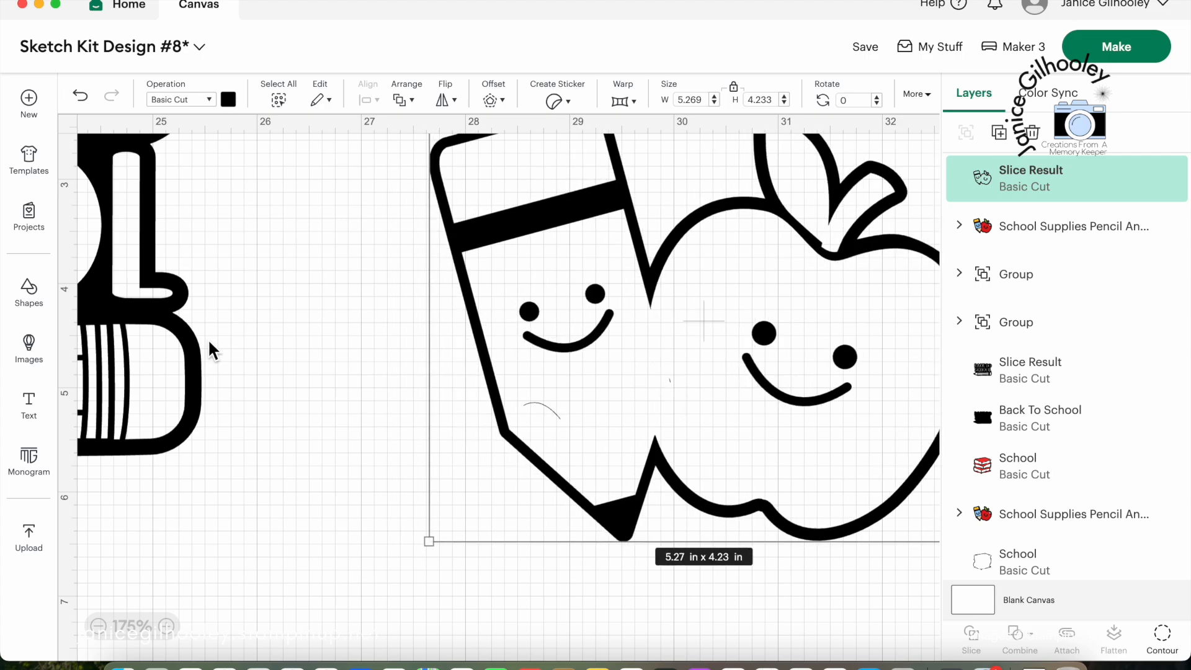
Add another square and reshape it into a small horizontal rectangle covering the leftover speck between pencil and apple.
click(30, 292)
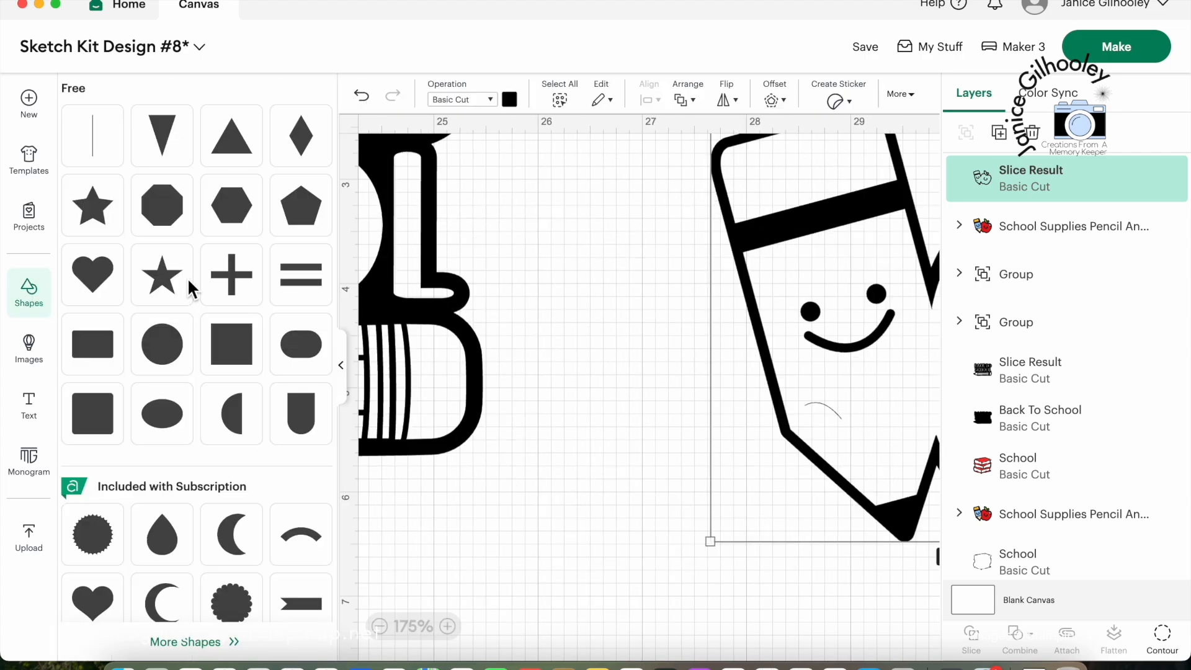
click(247, 338)
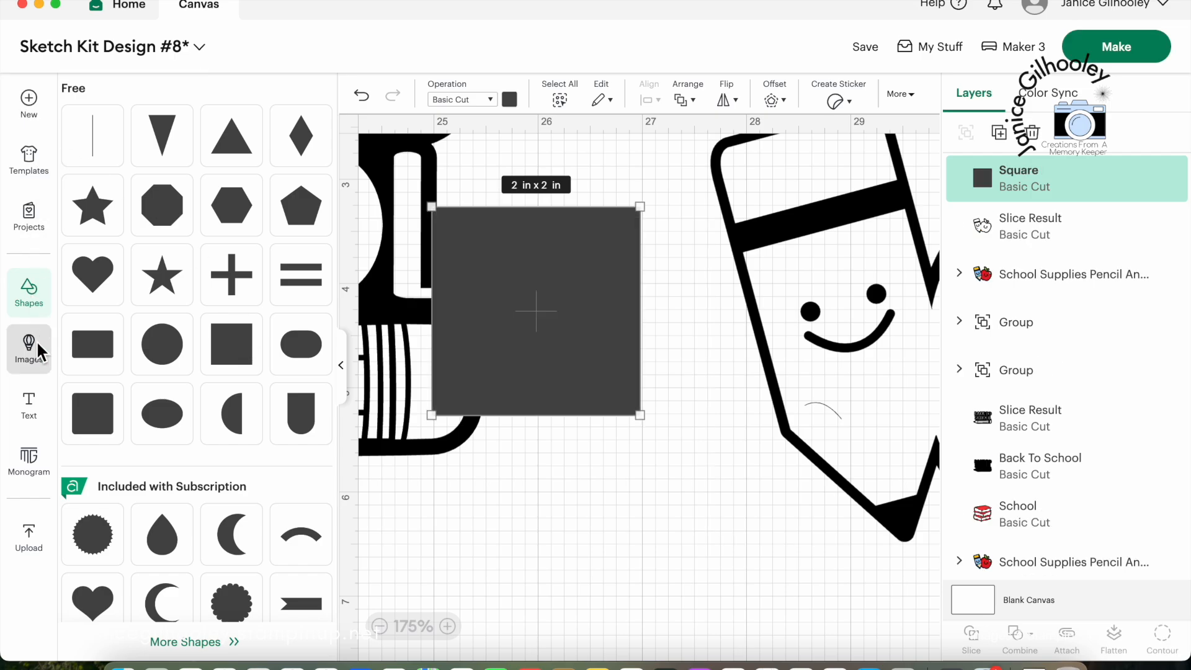
click(28, 292)
drag(750, 564, 715, 399)
click(317, 360)
Slice the outline with the small rectangle and delete the two leftover sliver pieces.
drag(328, 335, 805, 531)
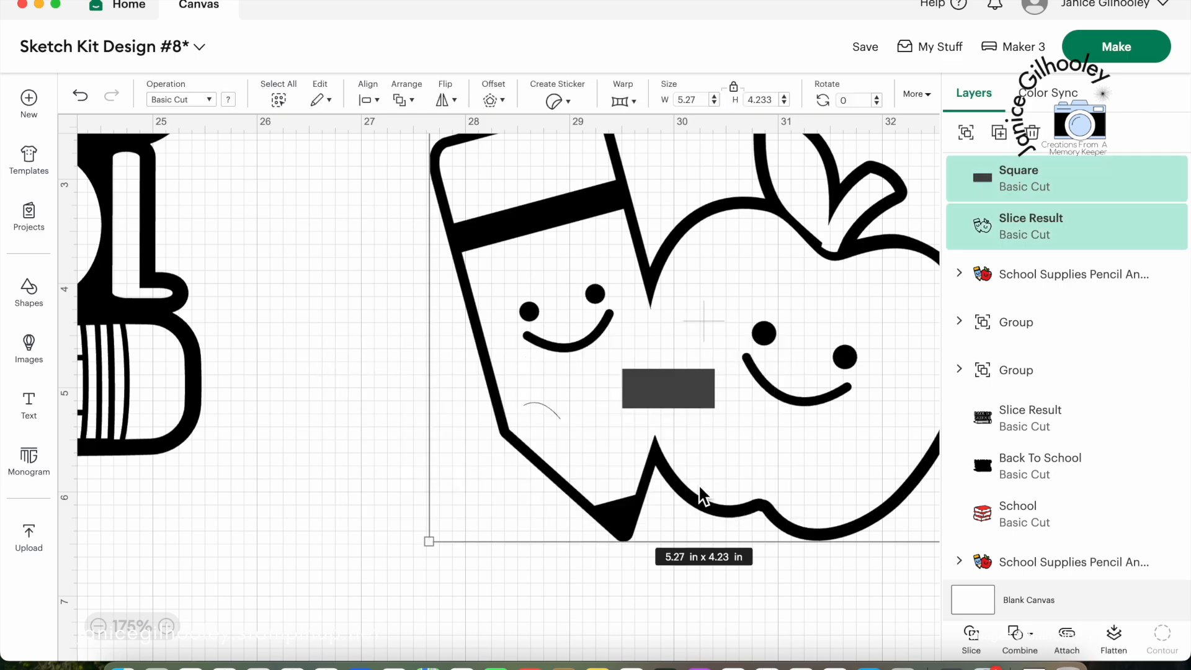
click(973, 639)
click(1033, 178)
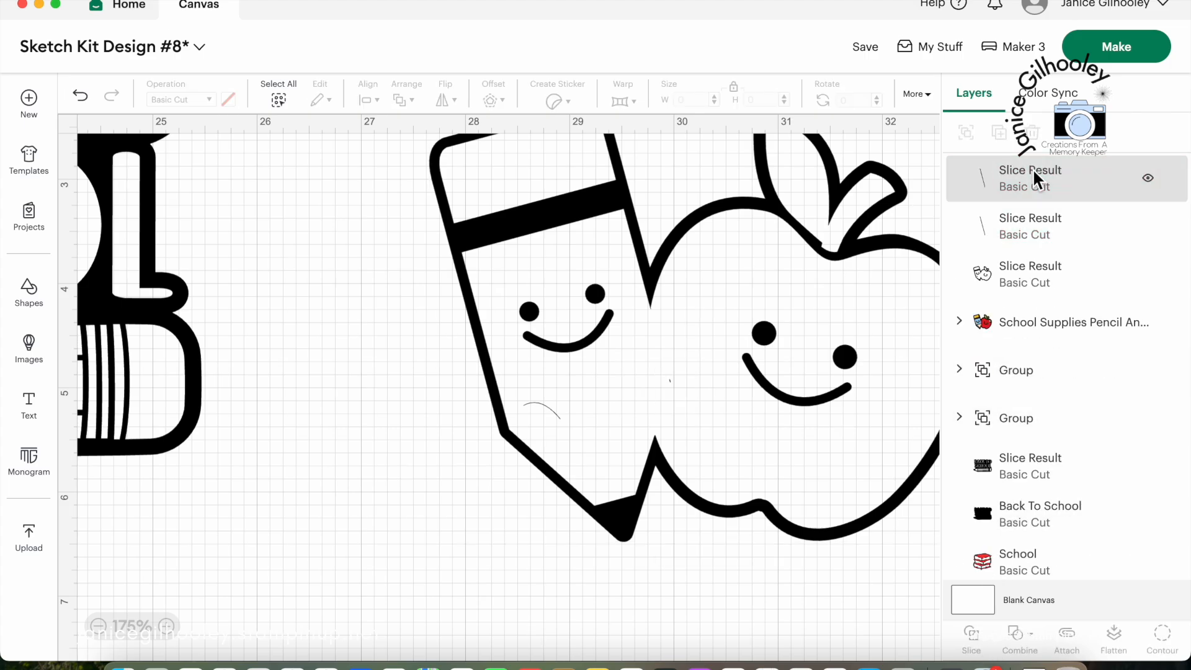
click(1034, 193)
key(Delete)
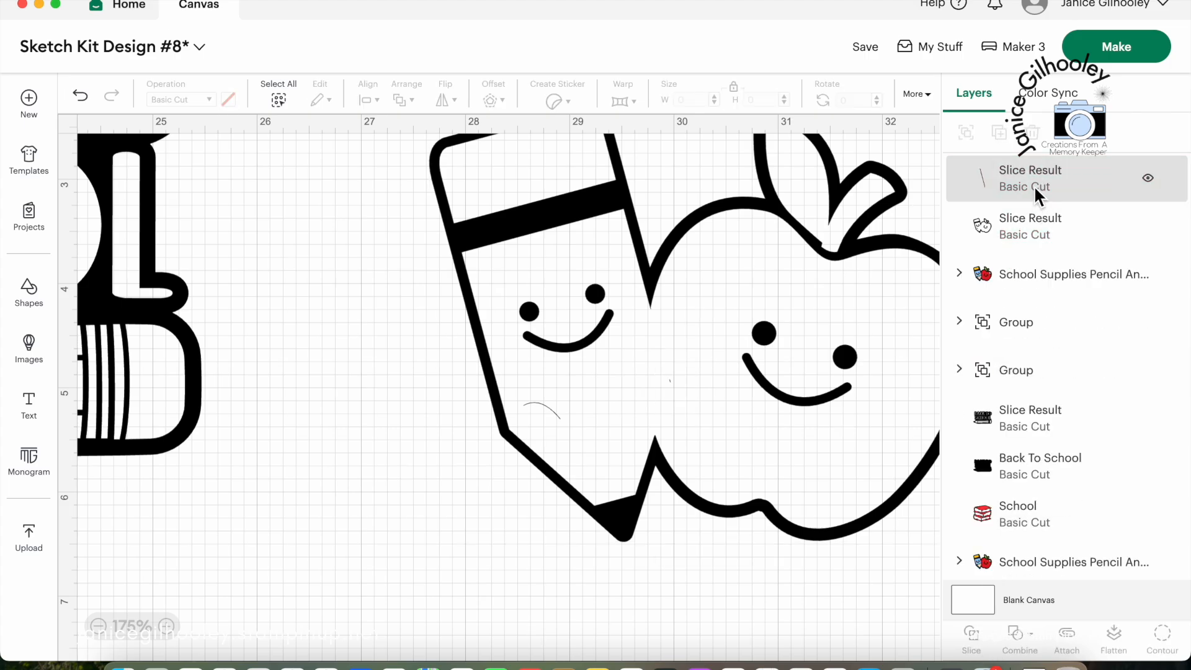
key(Delete)
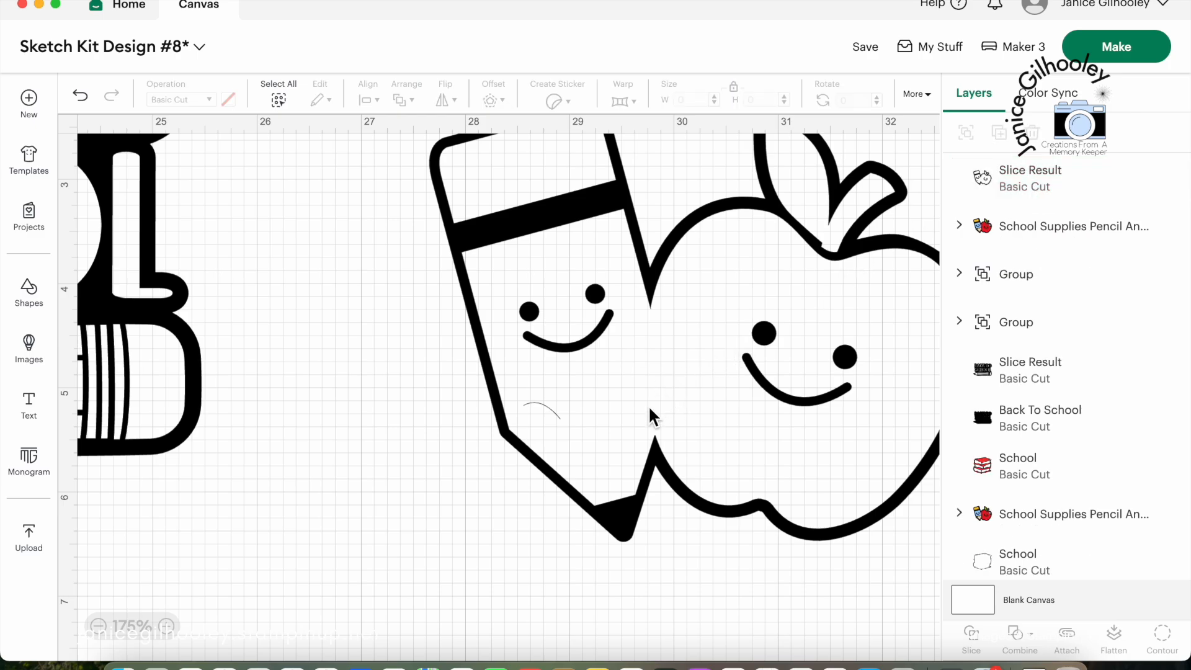
Hide the stray curved line contour near the pencil tip in the sliced pencil-and-apple outline.
click(635, 522)
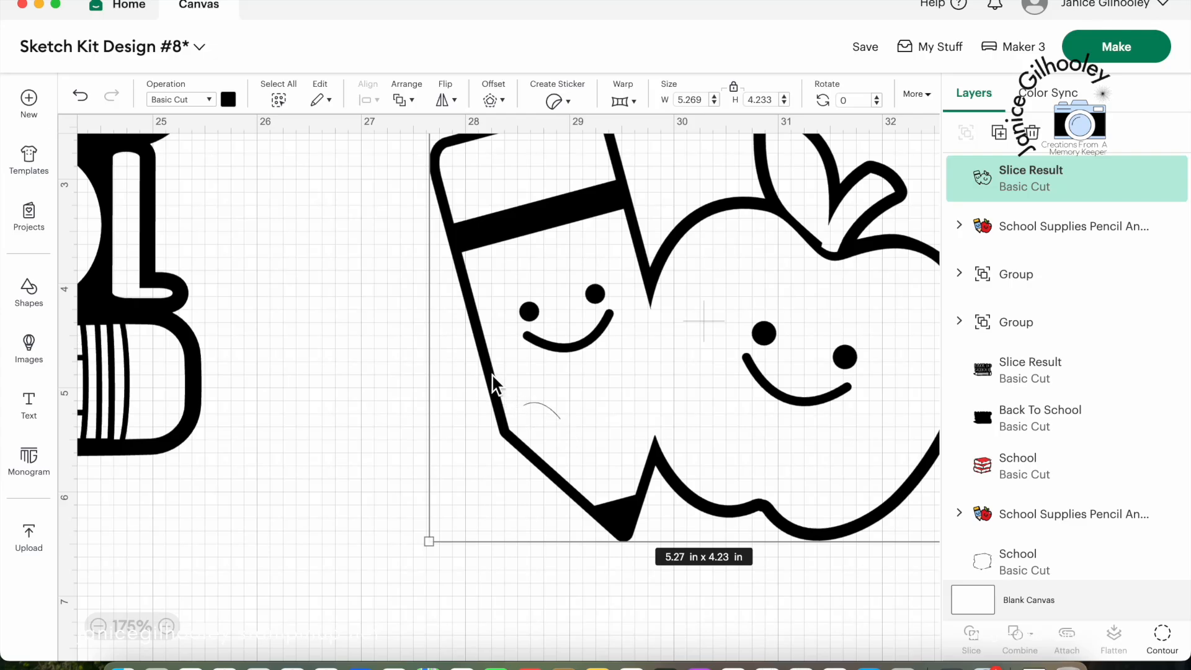
click(1163, 639)
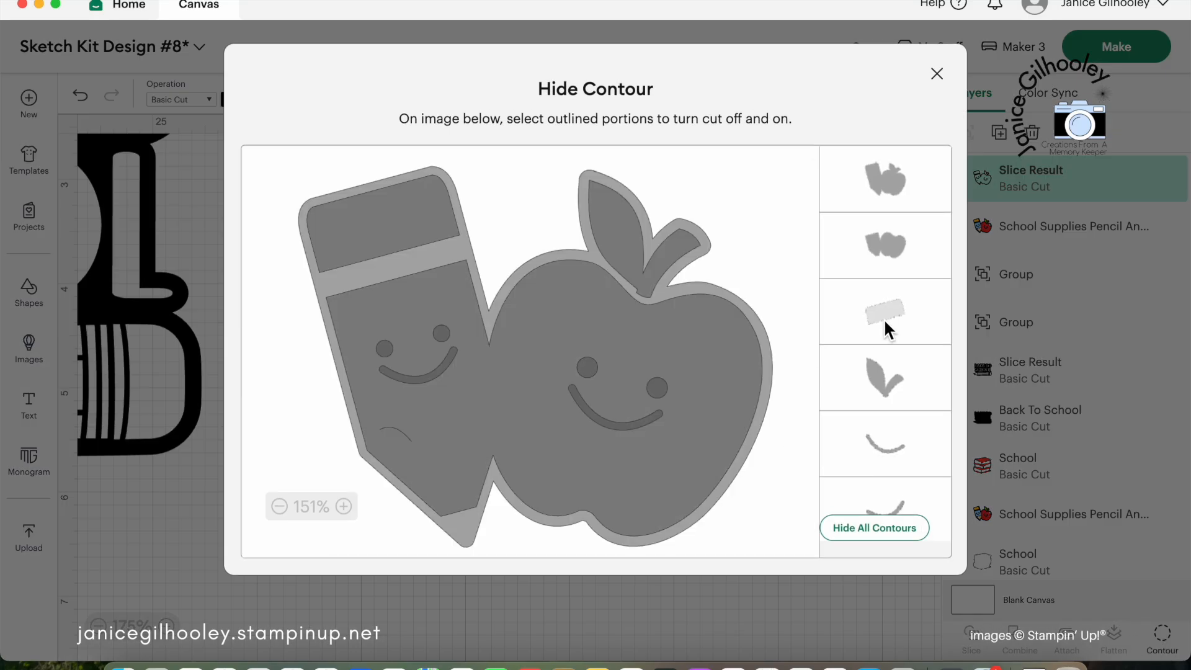
scroll(889, 329, down, 5)
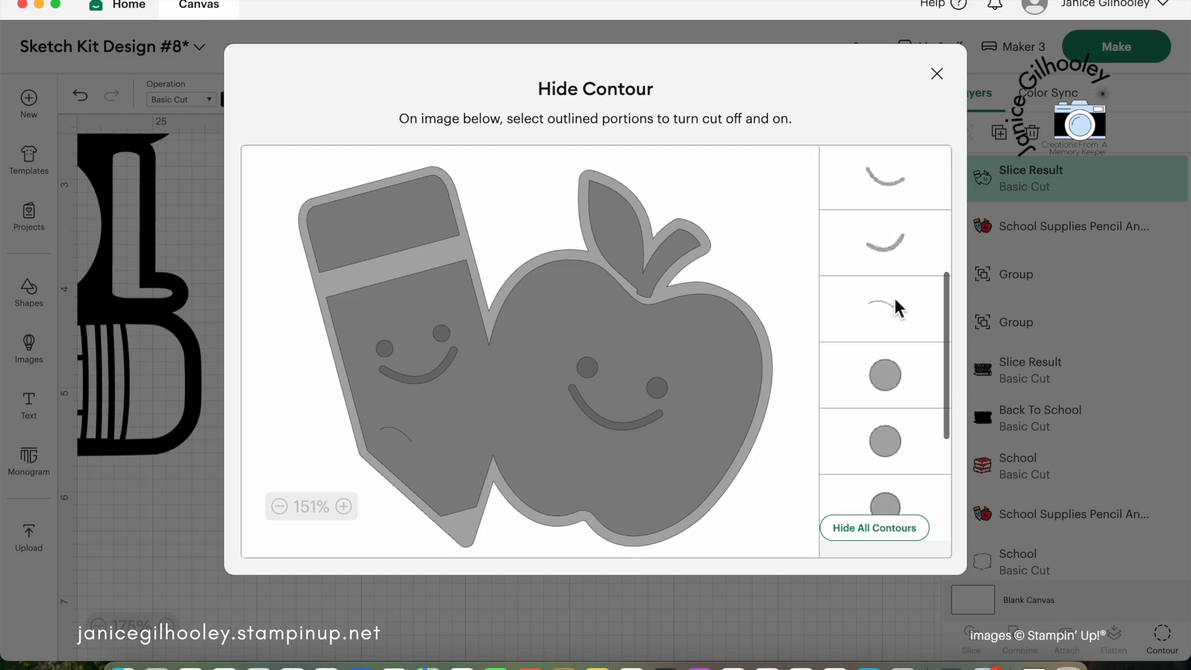
scroll(896, 307, up, 1)
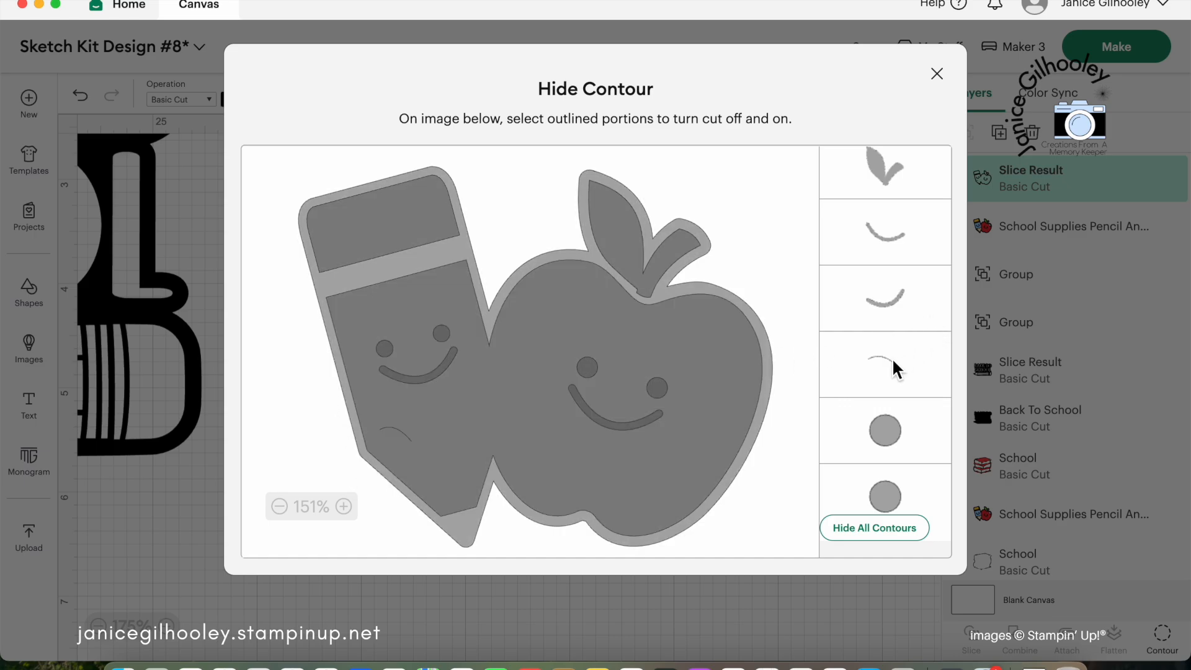
click(897, 371)
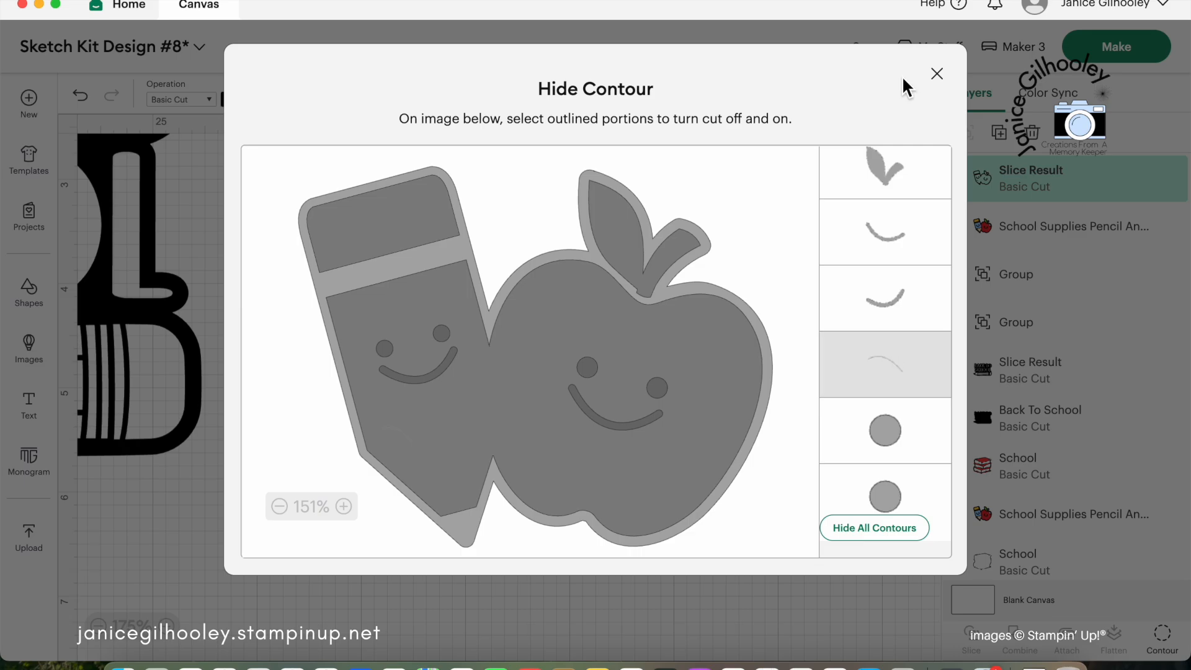
click(937, 74)
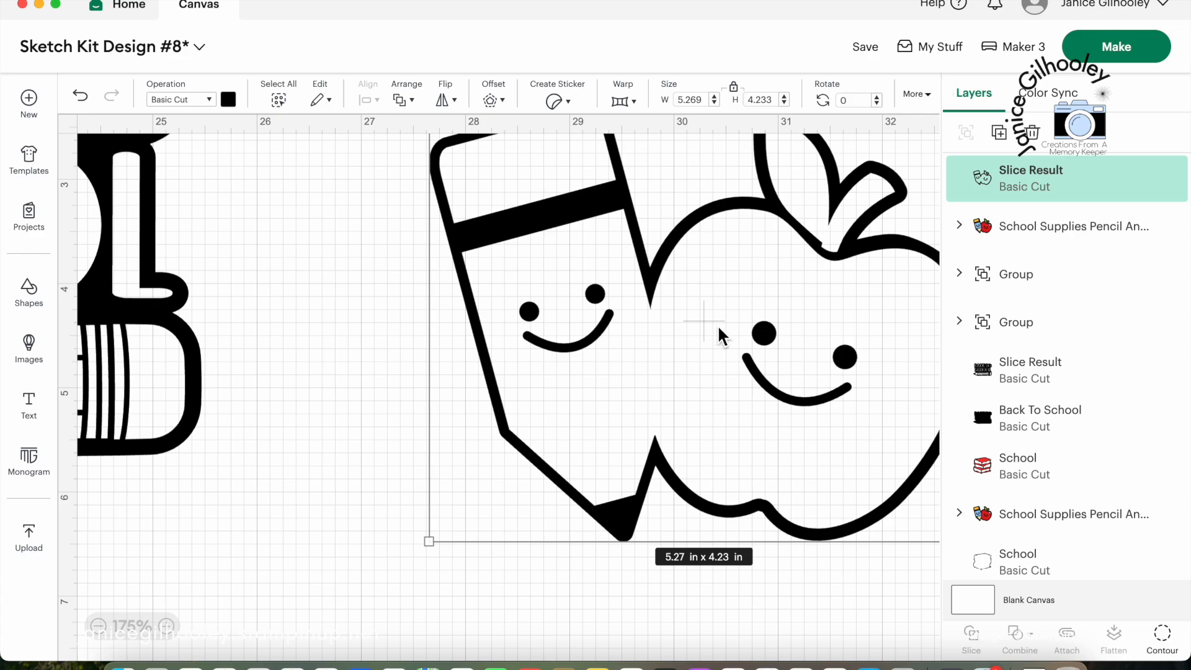
Pull the white highlights, blue pencil face and red apple piece away from the upper coloured pencil-and-apple image.
click(98, 627)
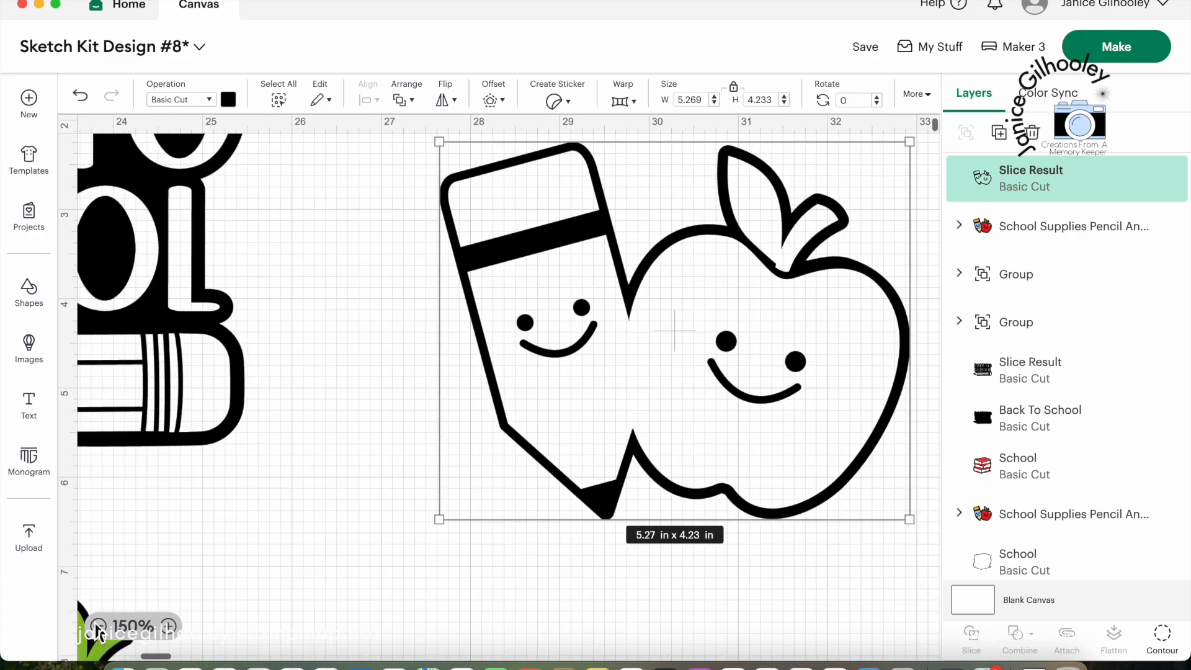
click(98, 627)
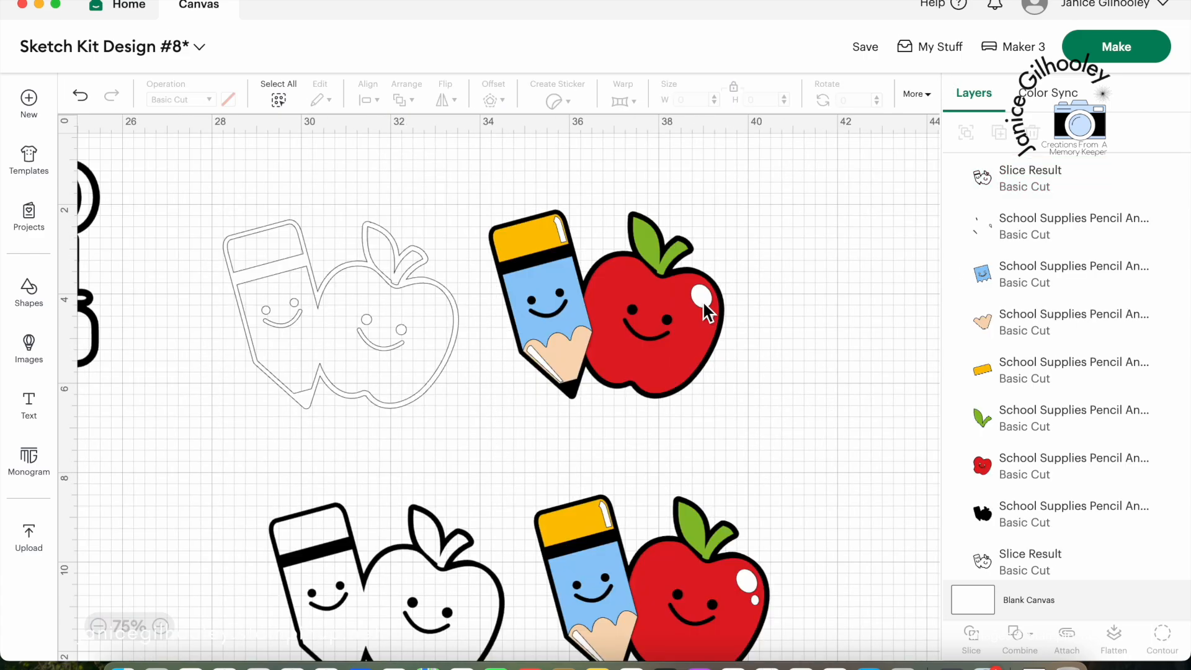
mouse_move(702, 300)
mouse_down()
mouse_move(725, 270)
mouse_move(899, 209)
mouse_move(889, 274)
mouse_move(963, 276)
mouse_up()
mouse_move(561, 275)
mouse_down()
mouse_move(588, 241)
mouse_move(586, 192)
mouse_move(649, 191)
mouse_move(602, 205)
mouse_move(704, 275)
mouse_move(828, 436)
mouse_move(547, 303)
mouse_move(561, 282)
mouse_move(590, 318)
mouse_move(783, 406)
mouse_up()
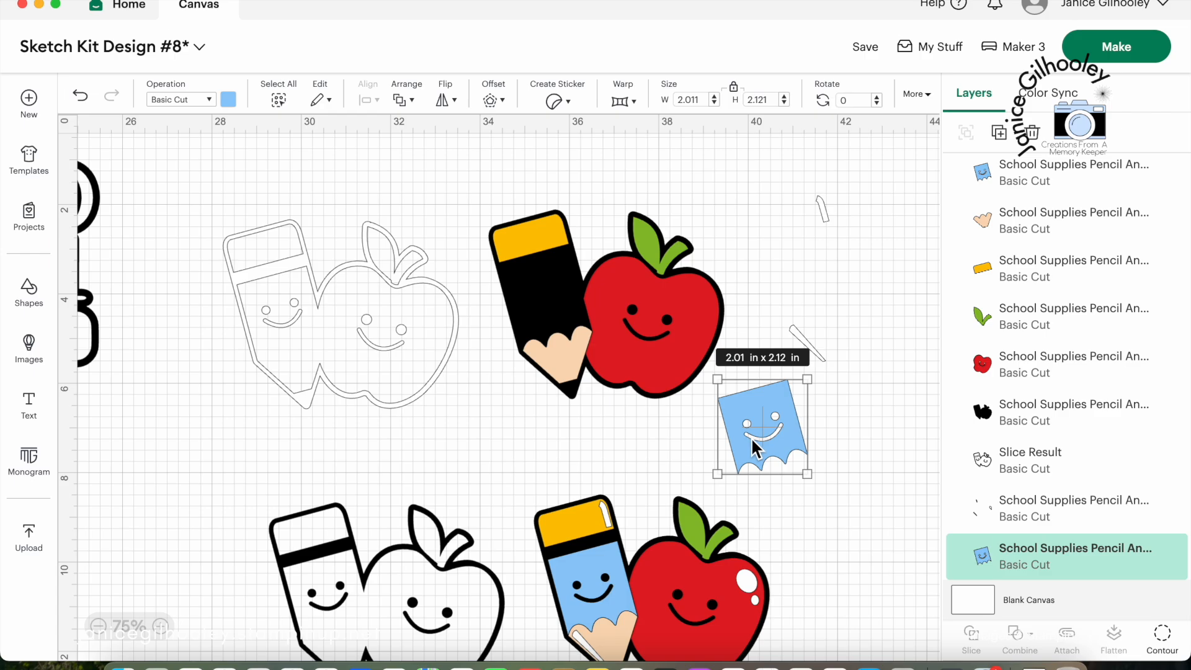
mouse_move(722, 306)
mouse_down()
mouse_move(707, 309)
mouse_move(858, 257)
mouse_move(773, 258)
mouse_move(725, 307)
mouse_up()
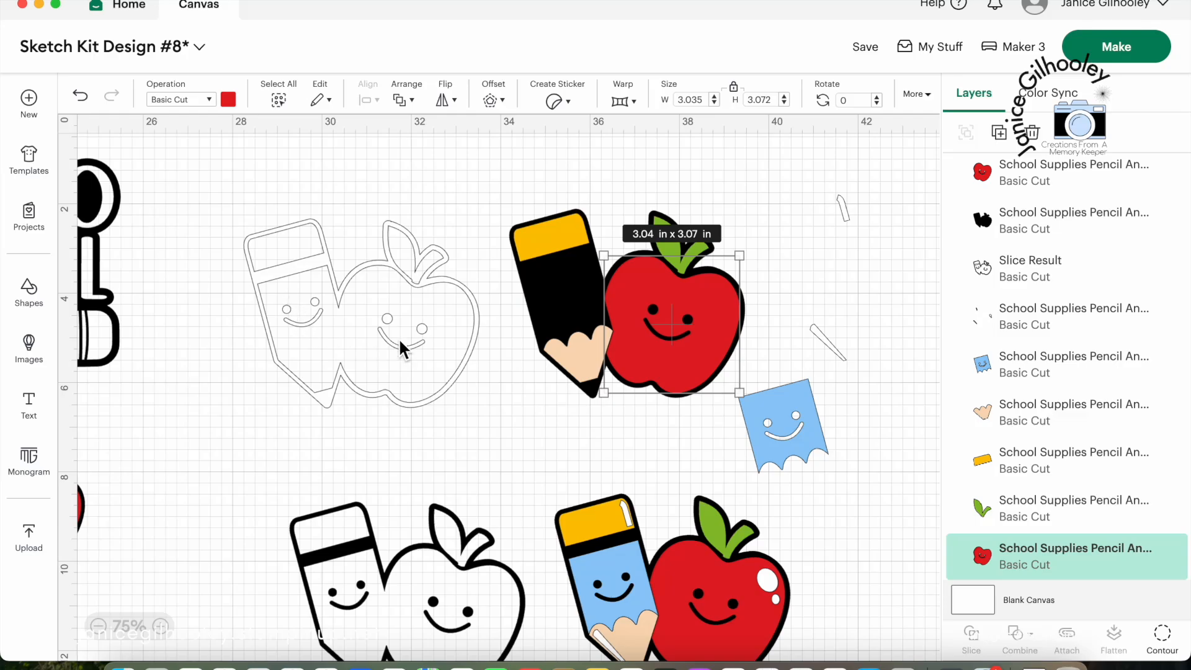
drag(713, 311, 830, 282)
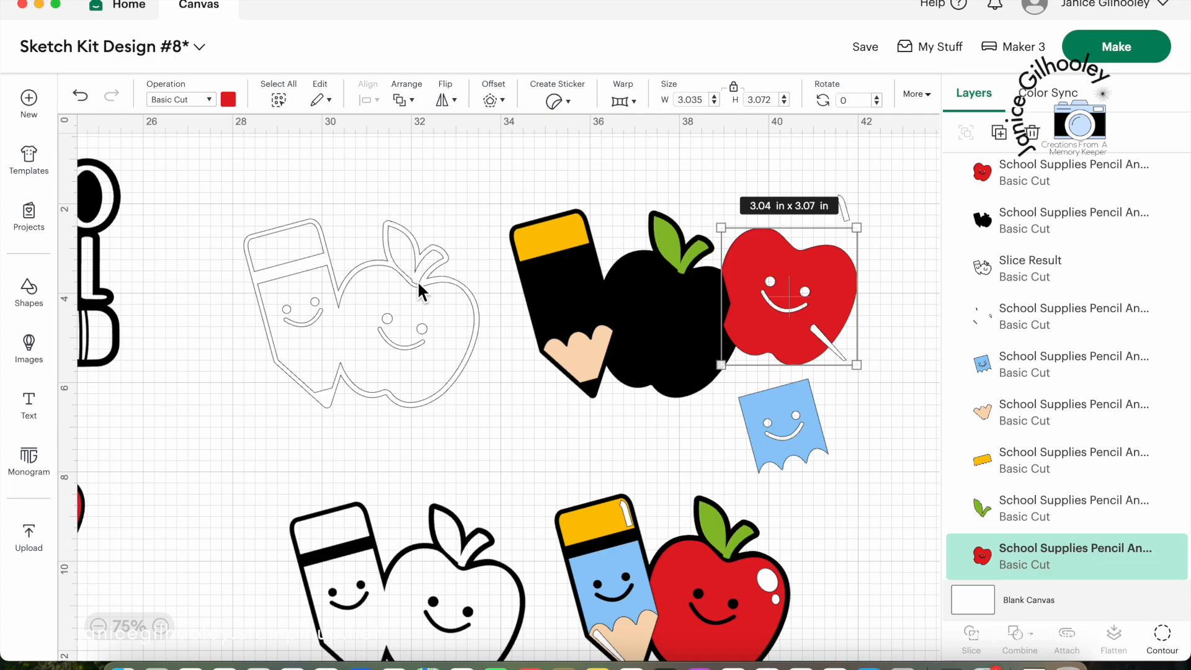
Recolour the upper pencil-and-apple outline black.
scroll(407, 242, up, 1)
click(322, 260)
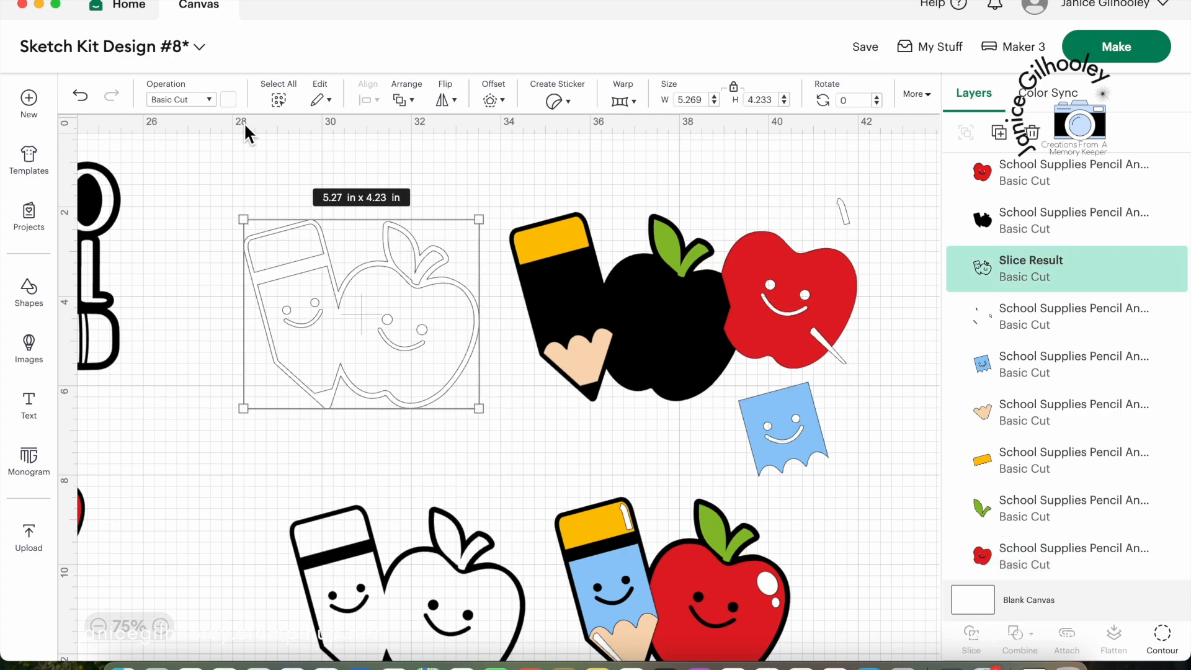
click(229, 100)
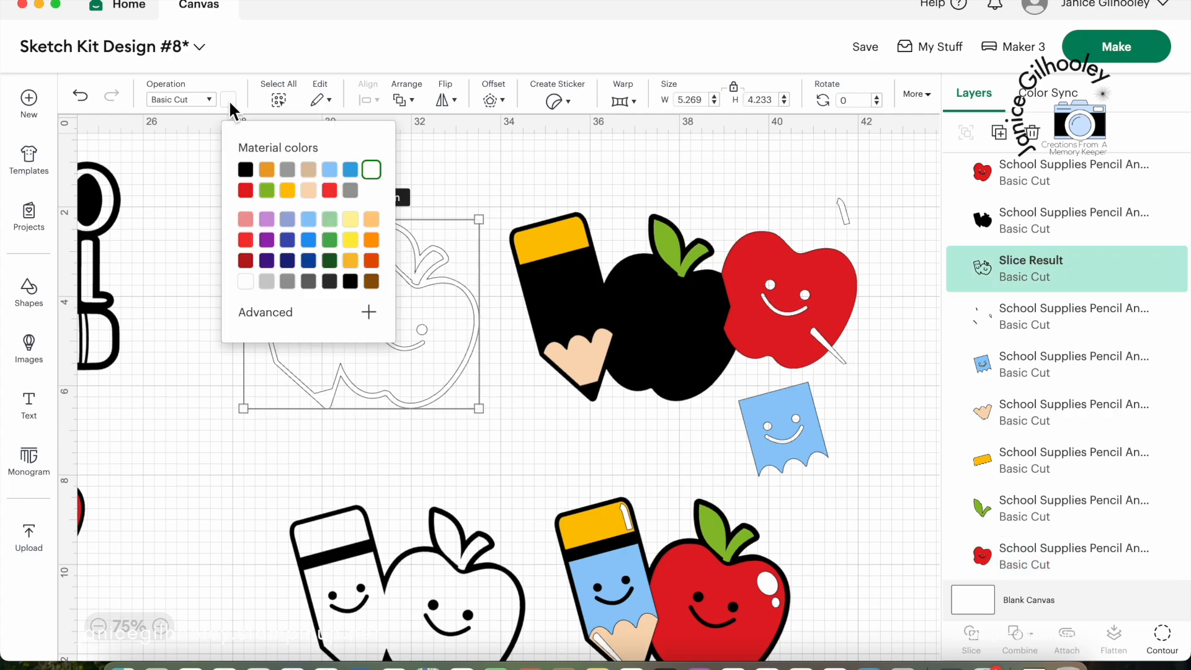
click(246, 169)
click(434, 333)
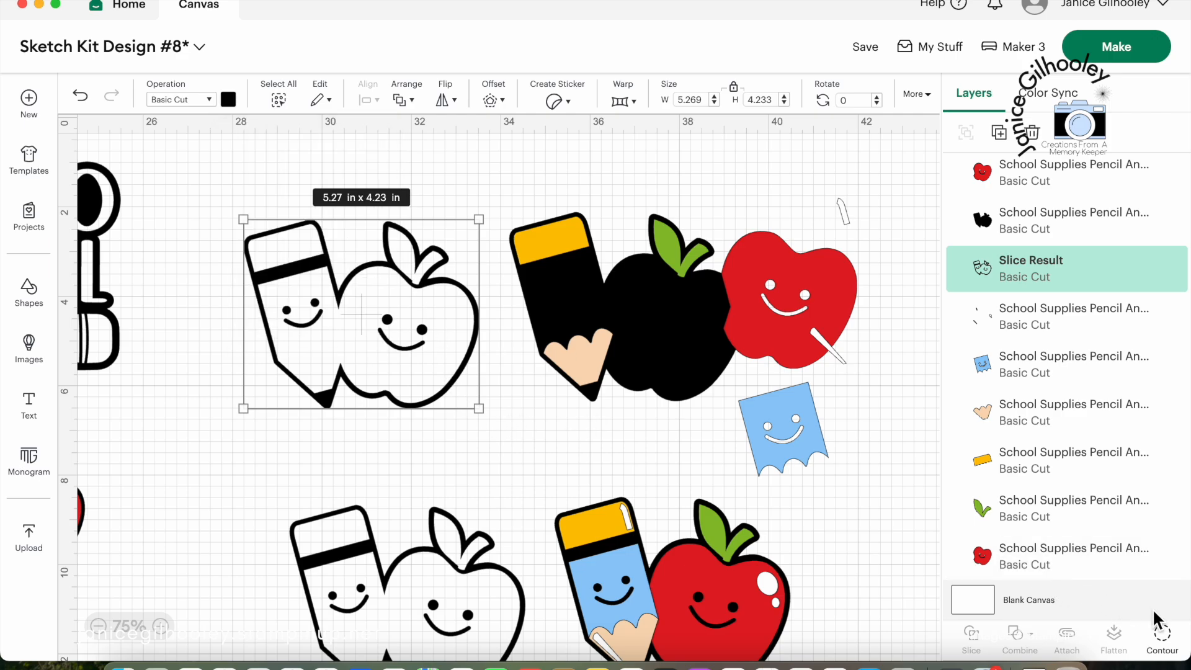
Hide the eye and smile contours of both pencil and apple in the upper outline copy.
click(1162, 633)
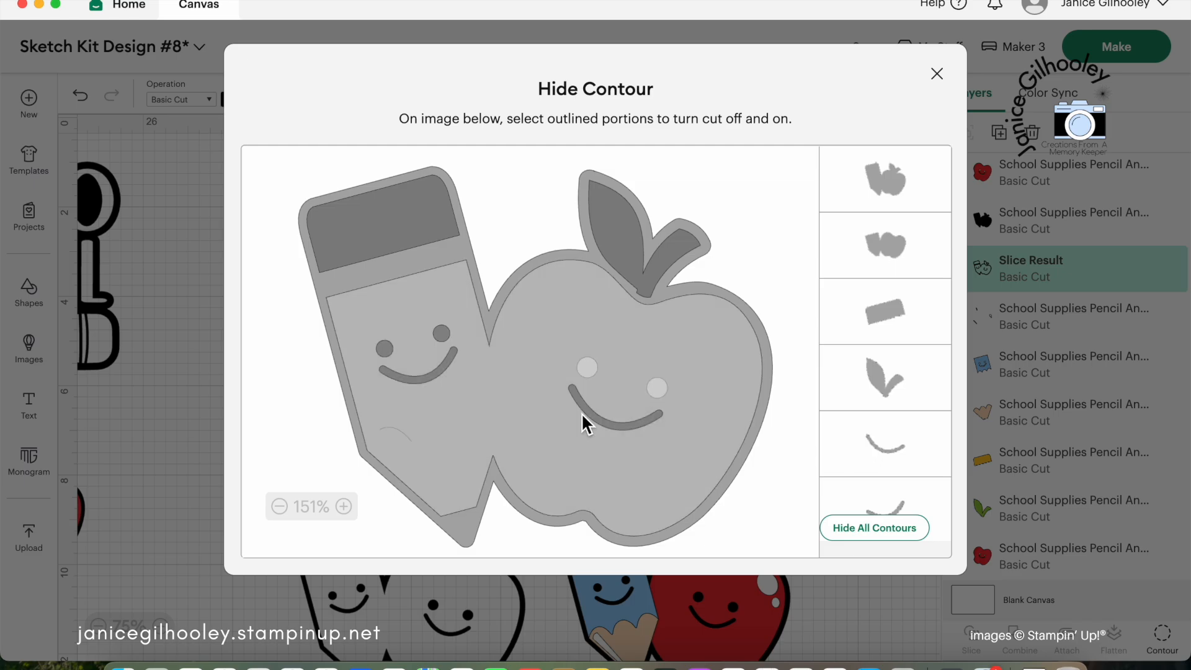
click(587, 408)
click(441, 335)
click(383, 348)
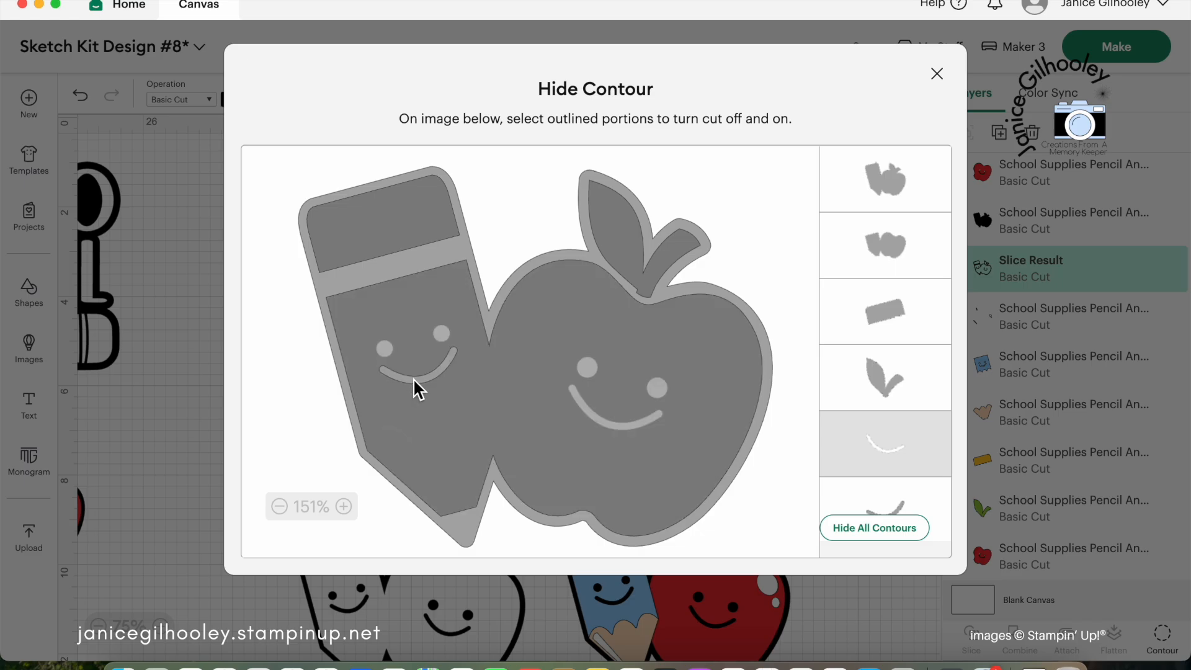
click(414, 380)
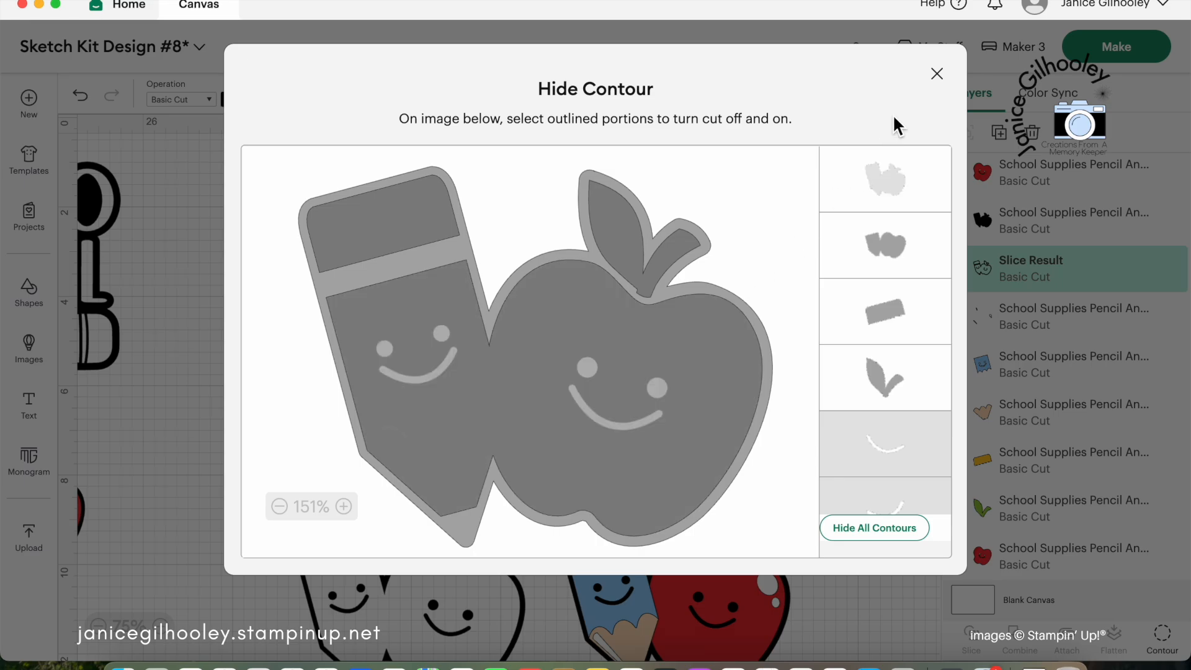
click(639, 322)
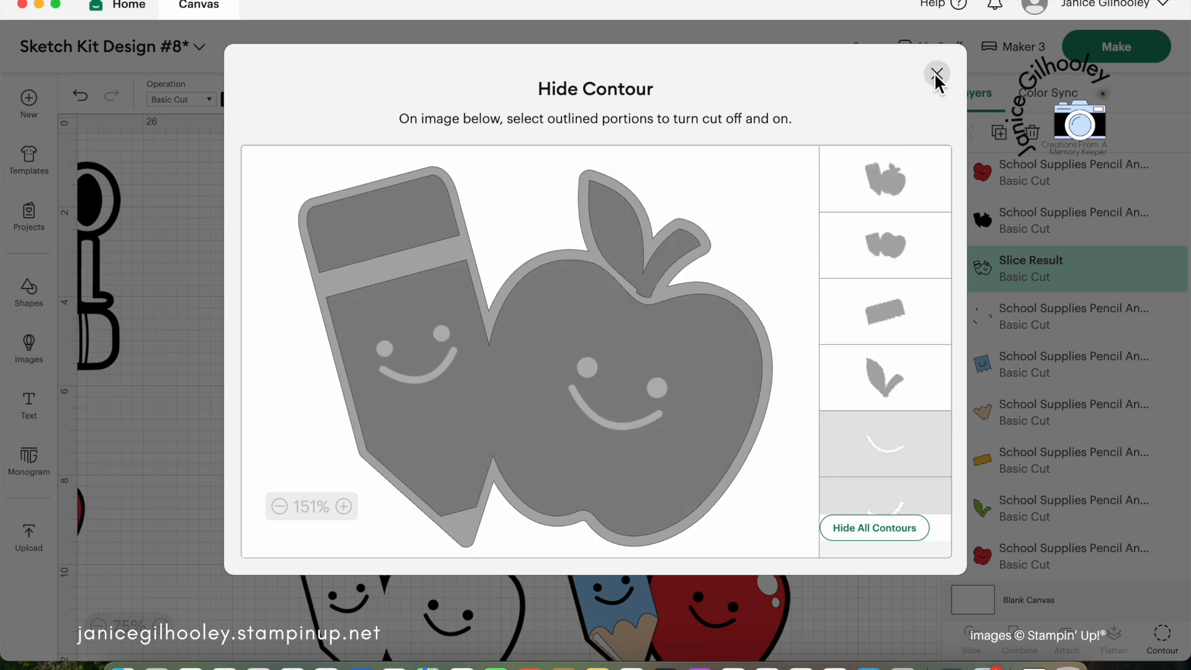
click(937, 74)
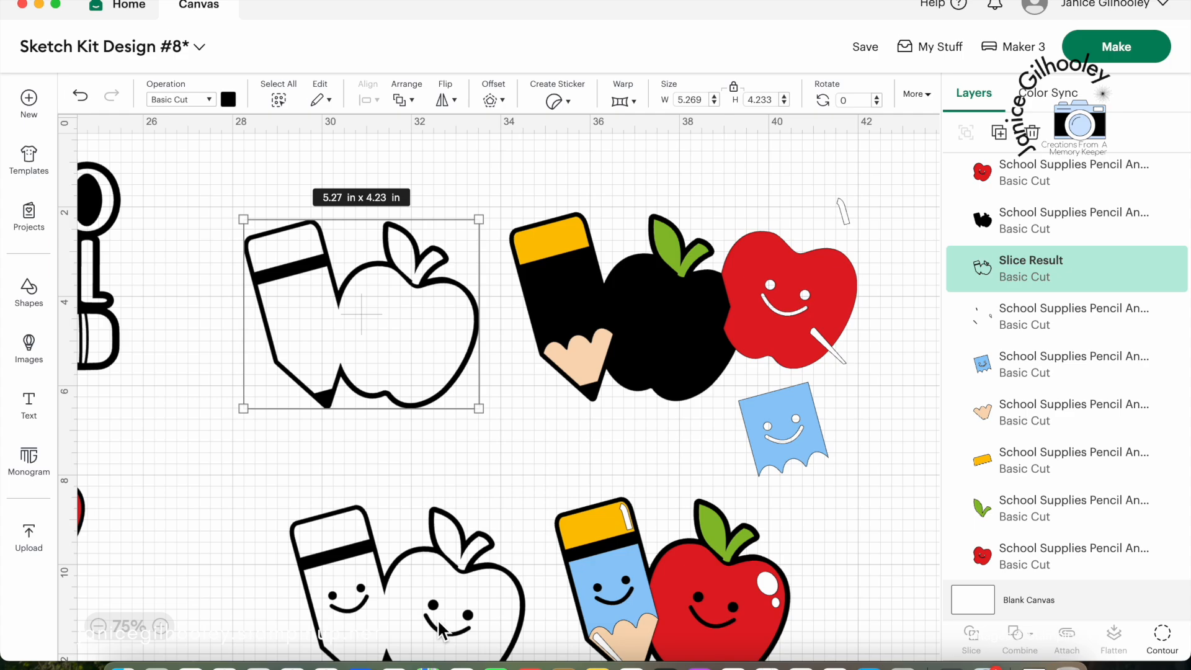
Delete the upper coloured pencil-and-apple pieces and recolour the faceless outline white.
mouse_move(893, 157)
mouse_down()
mouse_move(636, 185)
mouse_move(580, 420)
mouse_move(548, 399)
mouse_up()
key(Delete)
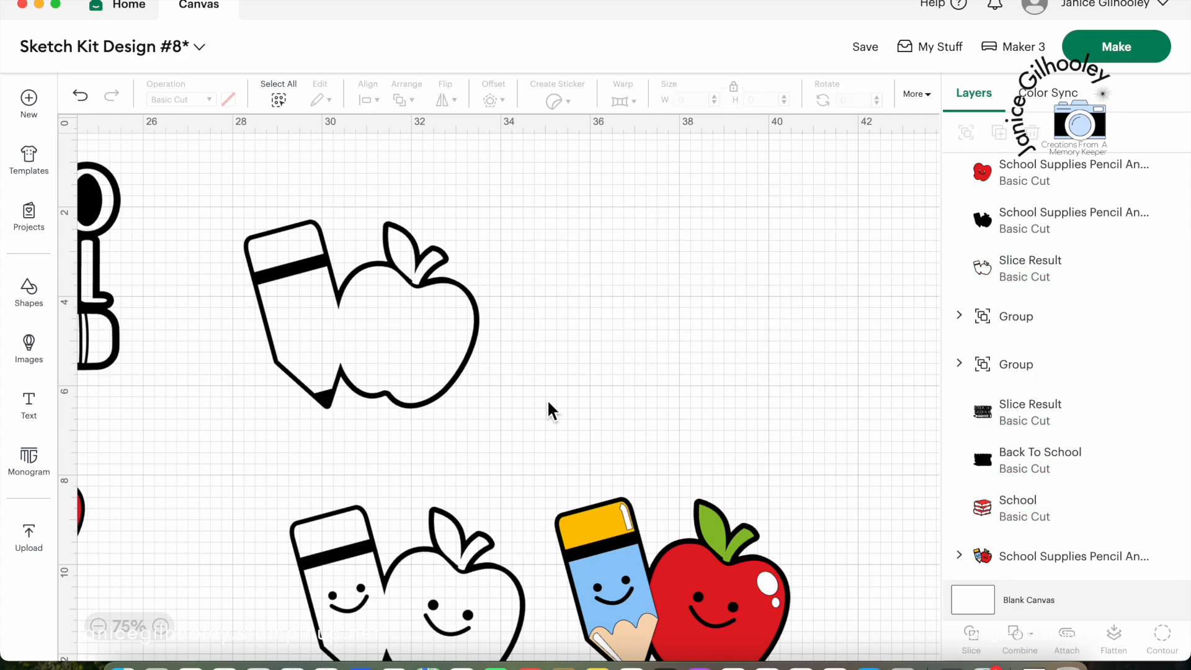
click(317, 265)
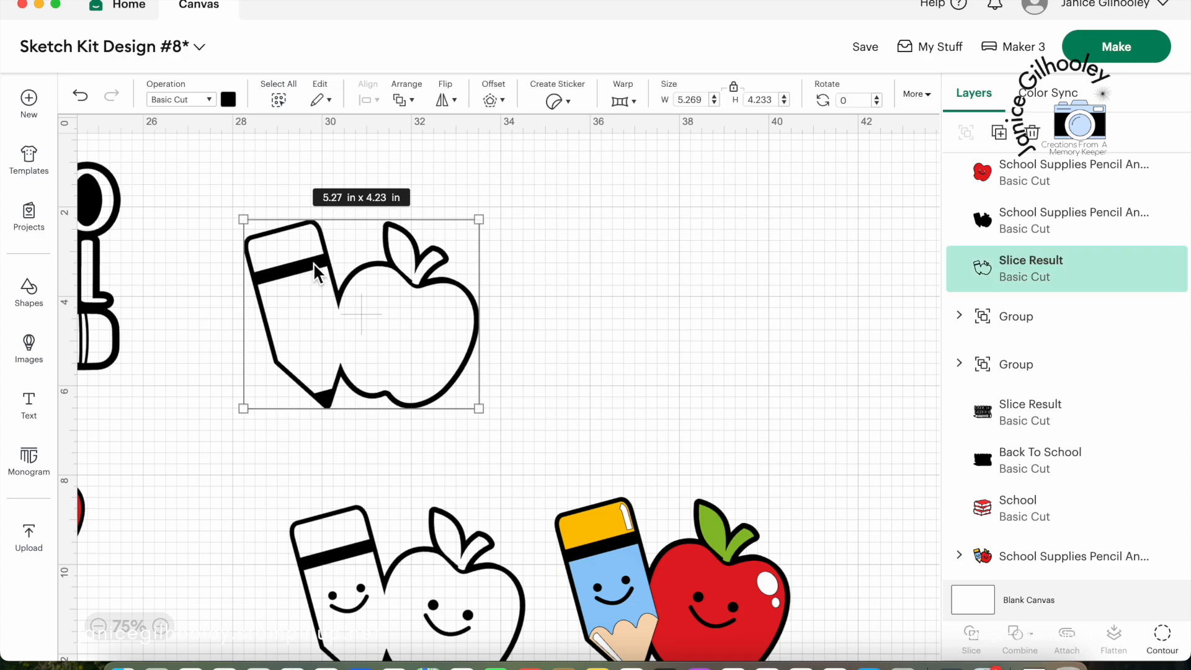
click(229, 99)
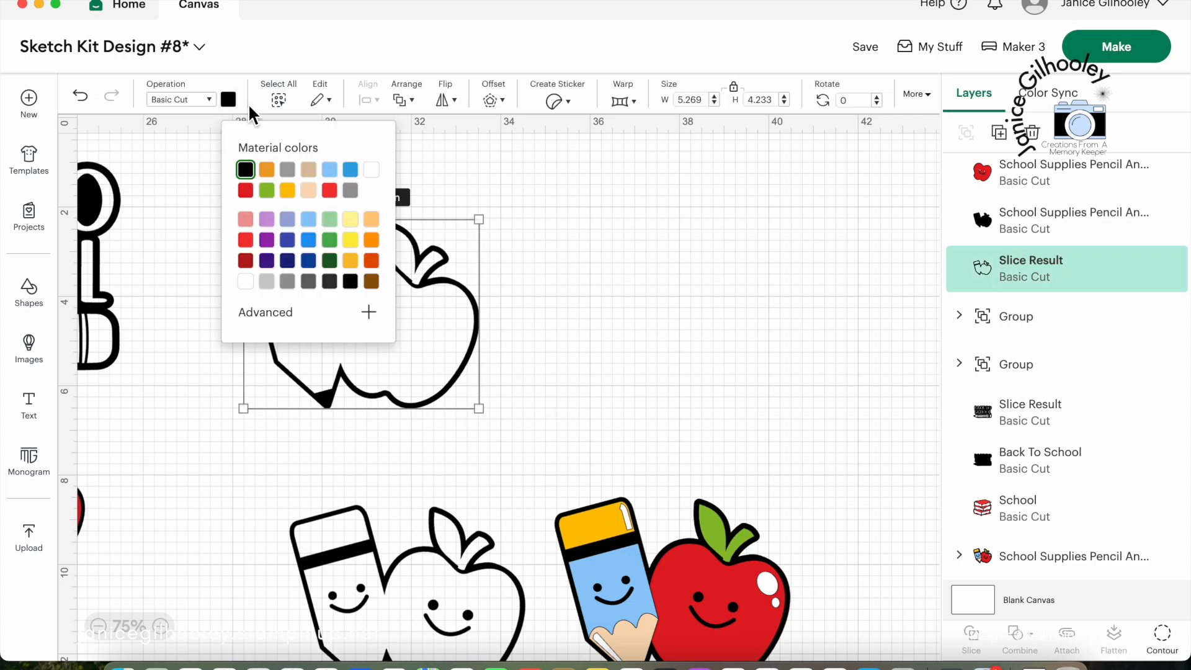
click(371, 170)
Group all layers of the remaining coloured pencil-and-apple image.
scroll(710, 281, down, 1)
scroll(711, 280, down, 2)
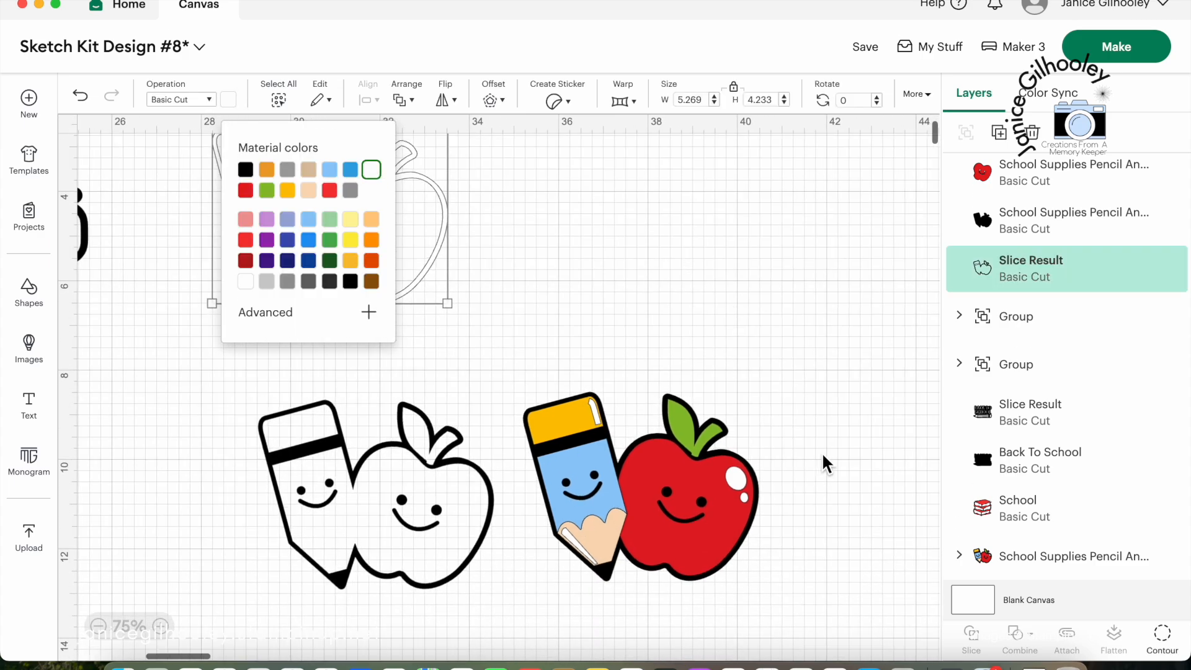
click(838, 399)
mouse_move(812, 382)
mouse_down()
mouse_move(537, 442)
mouse_move(534, 607)
mouse_up()
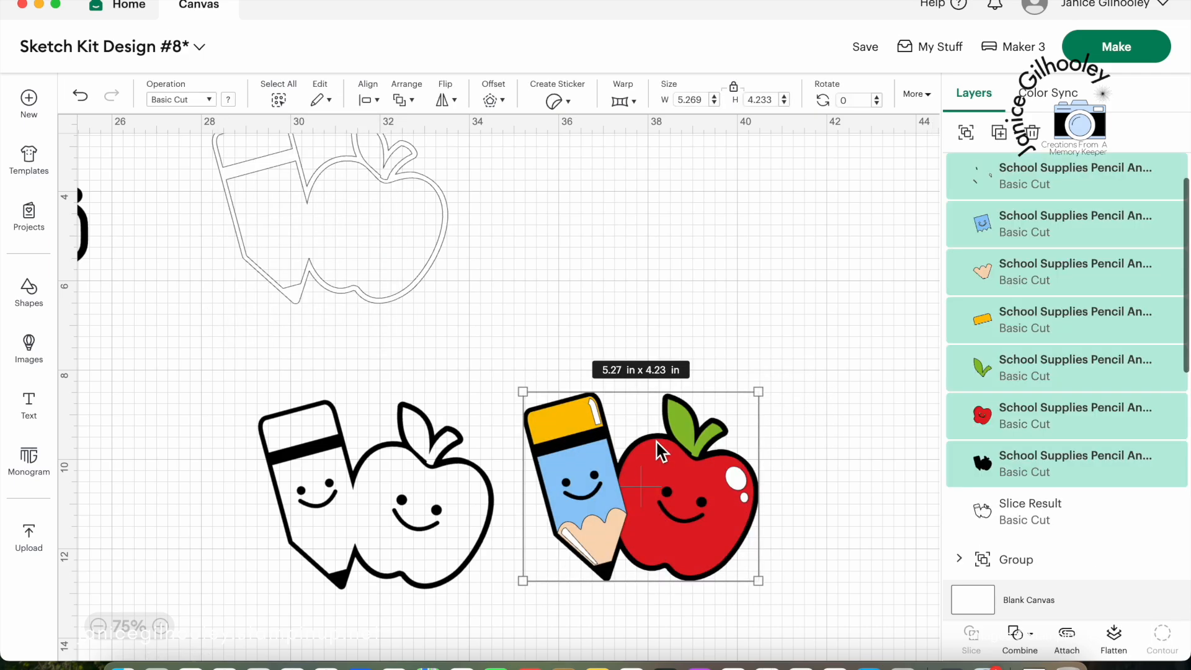
click(966, 133)
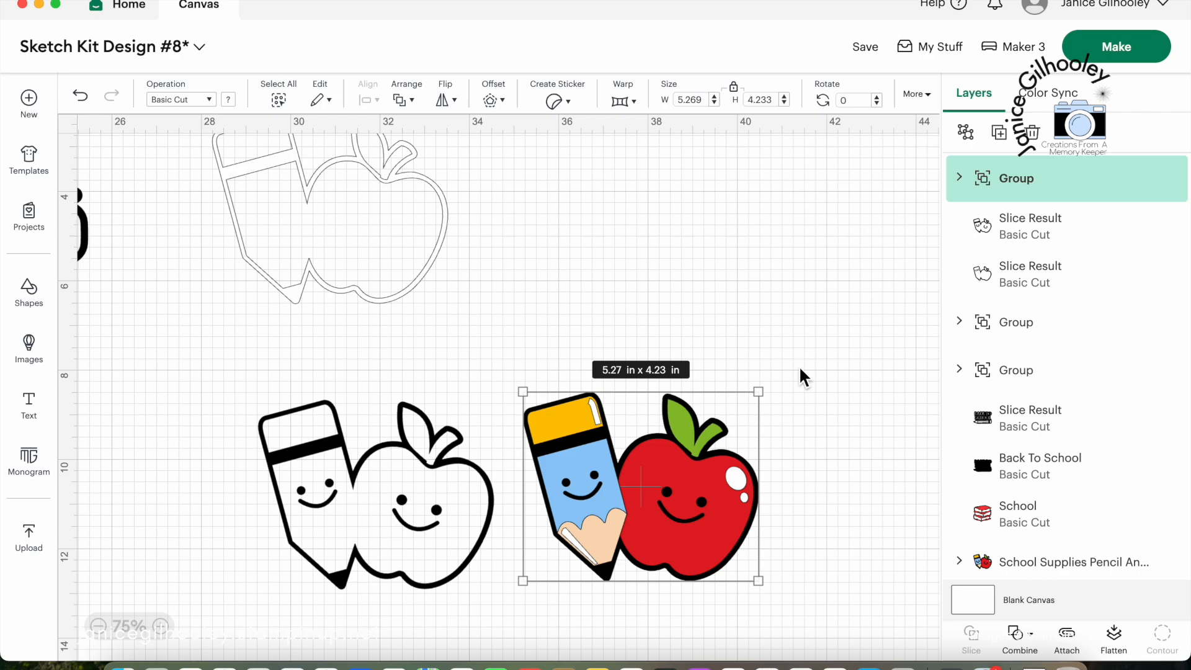
Centre-align the white faceless outline with the coloured pencil-and-apple group, and move both to the empty area beside the black outline.
click(445, 206)
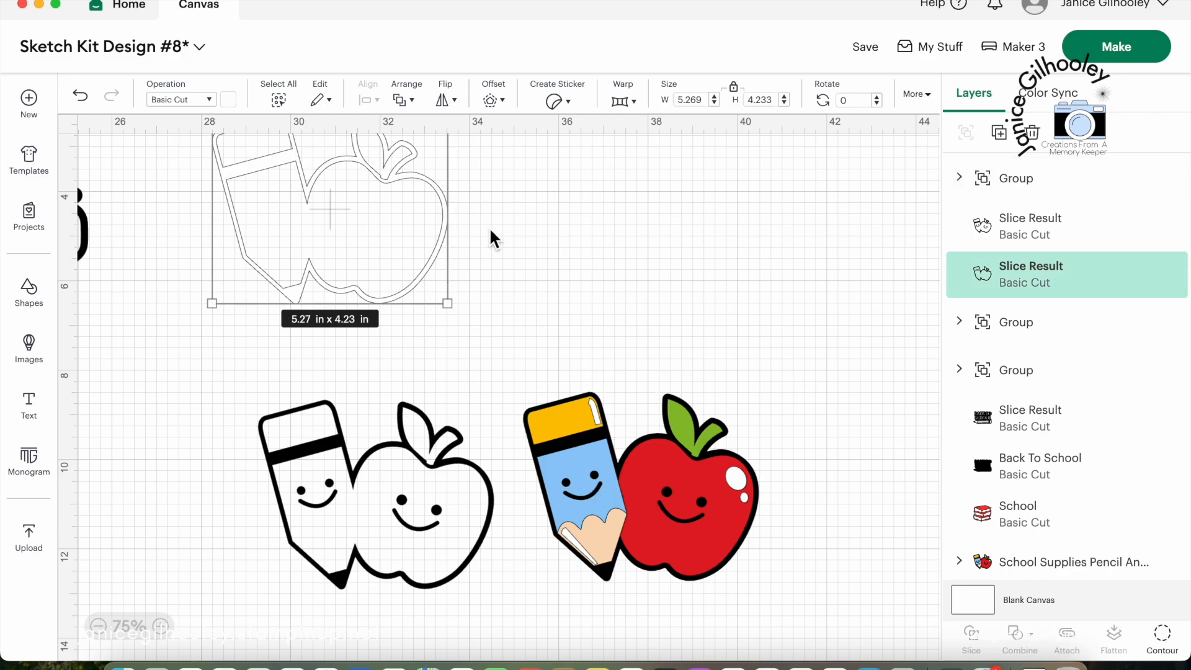
shift+click(732, 475)
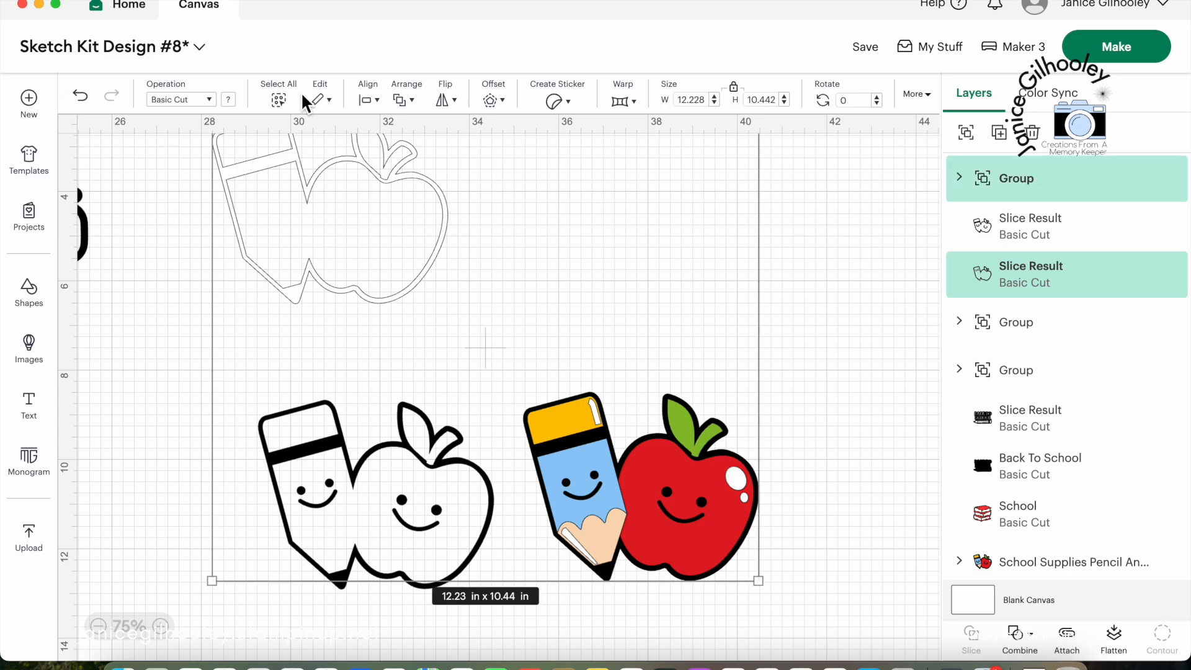
click(369, 100)
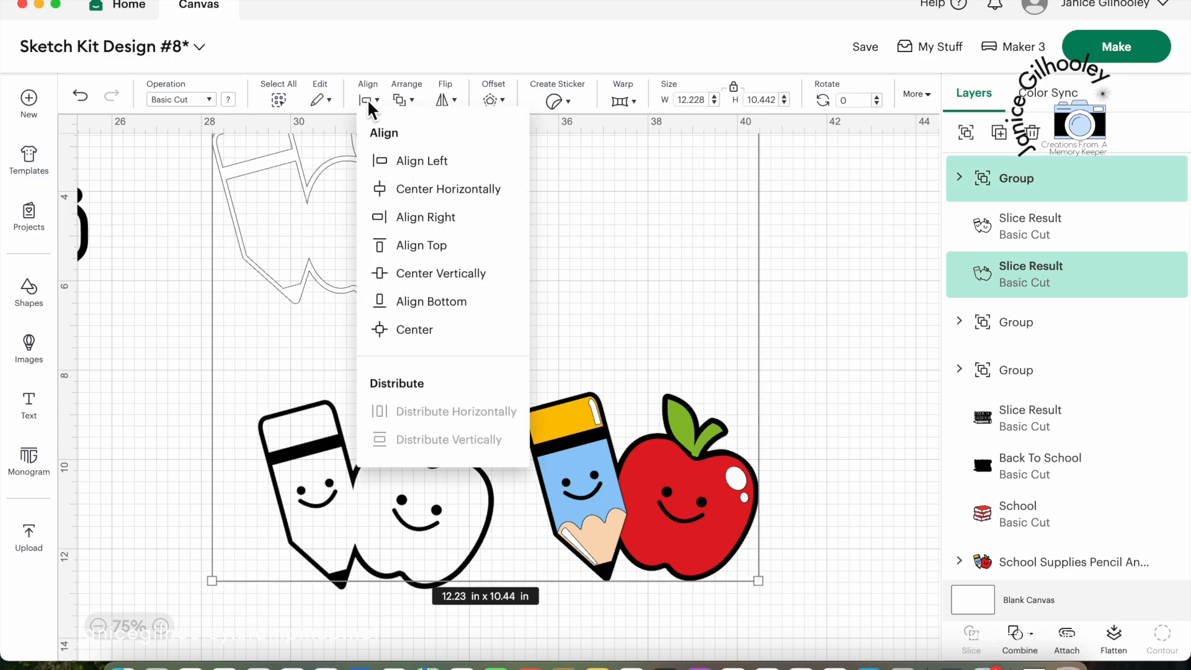
click(404, 330)
drag(415, 342, 576, 292)
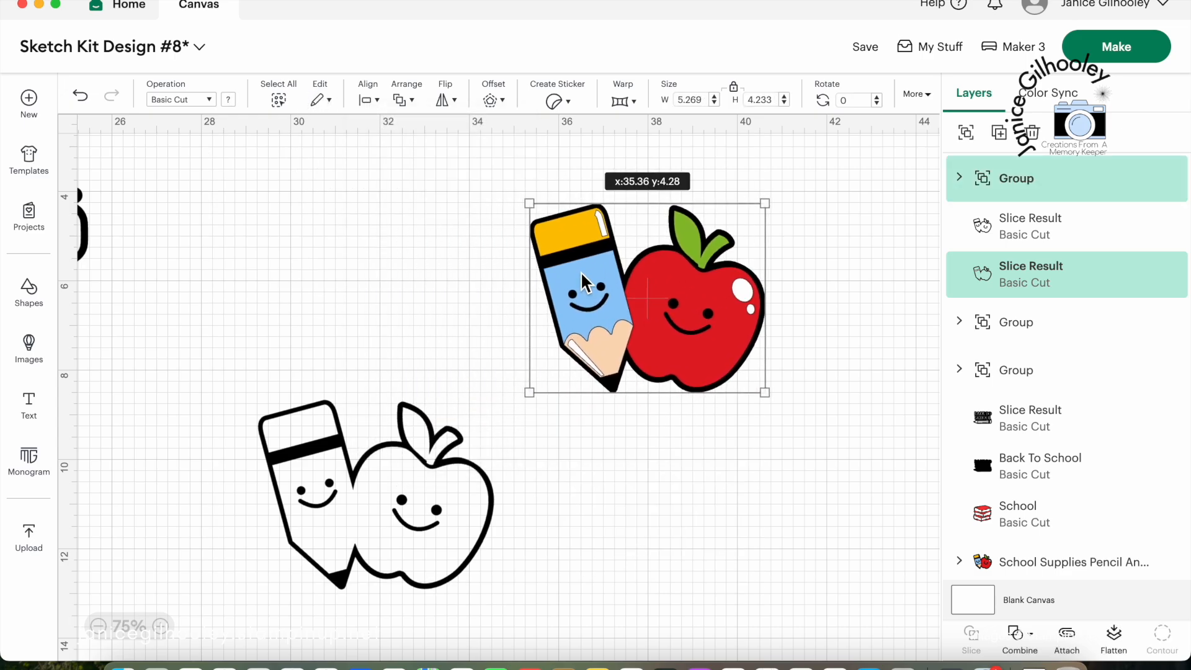
click(857, 365)
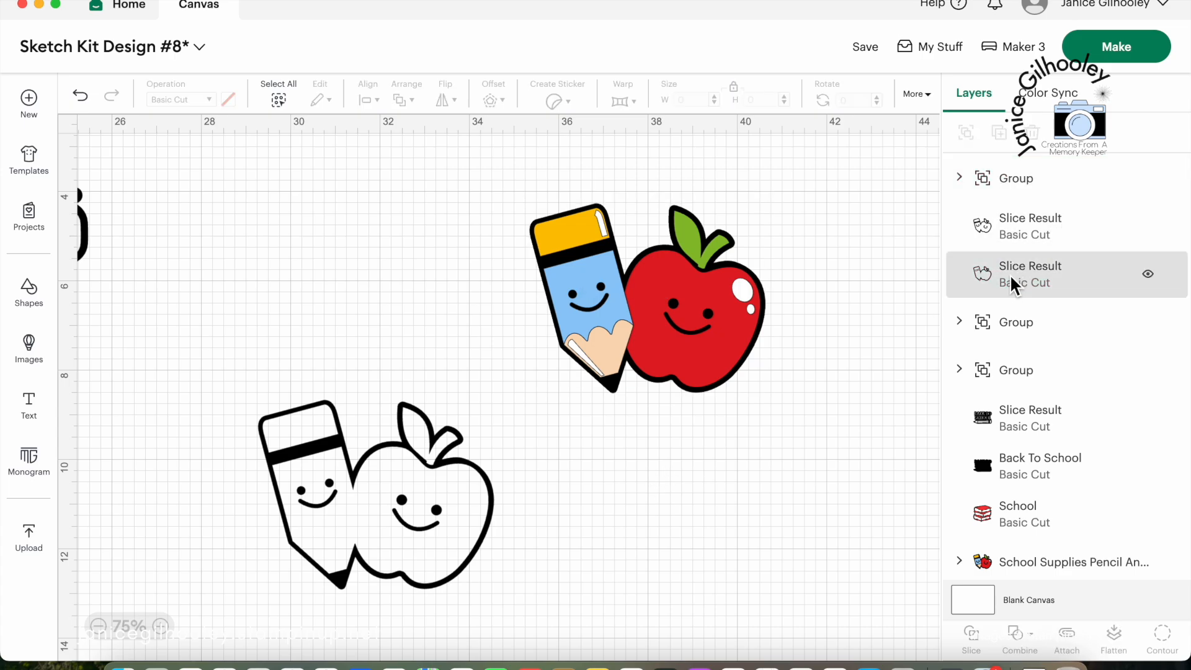
Bring the white faceless outline in front of the coloured pencil-and-apple group and reposition it over the artwork.
click(990, 270)
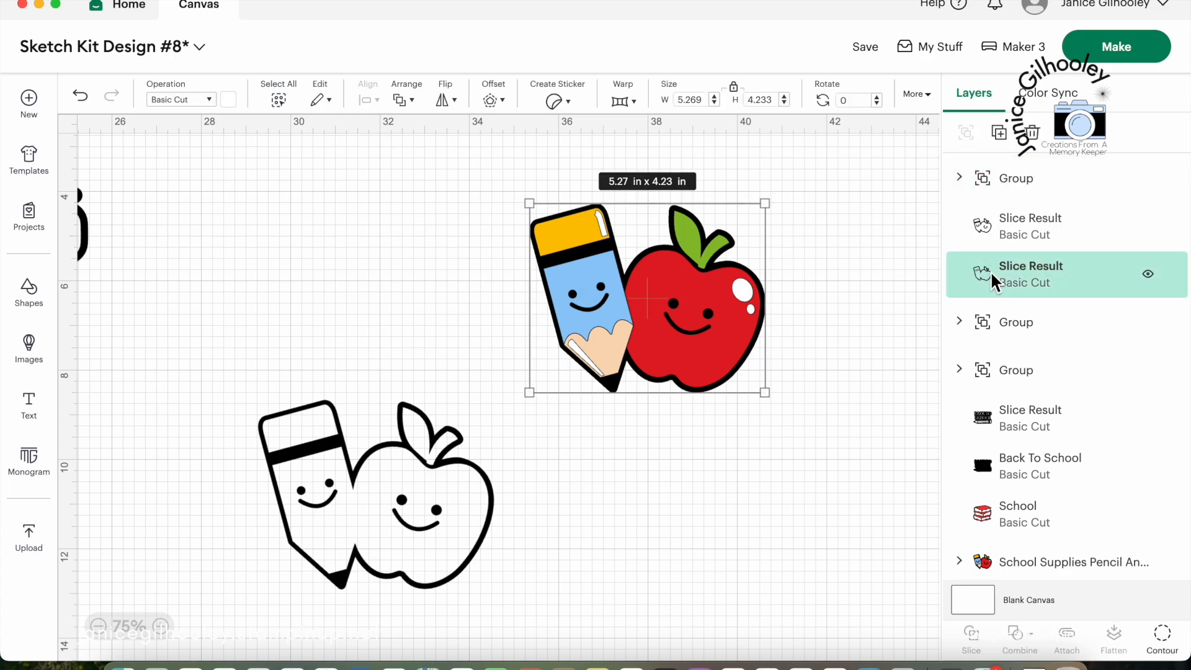
click(405, 101)
click(436, 64)
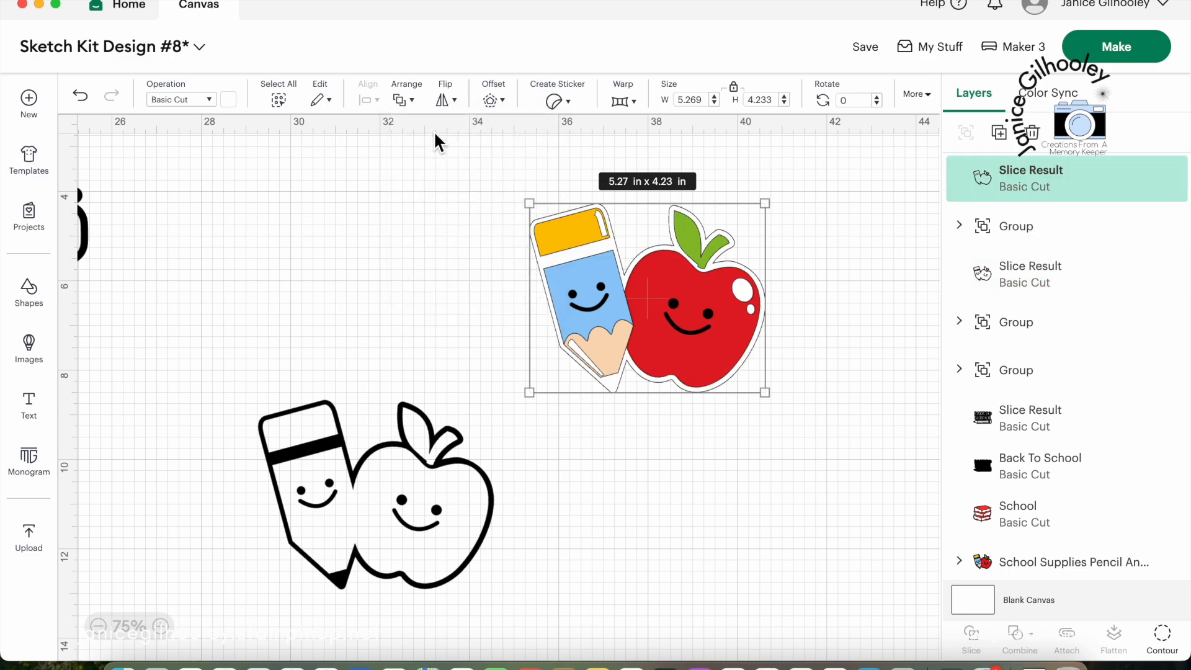
click(767, 419)
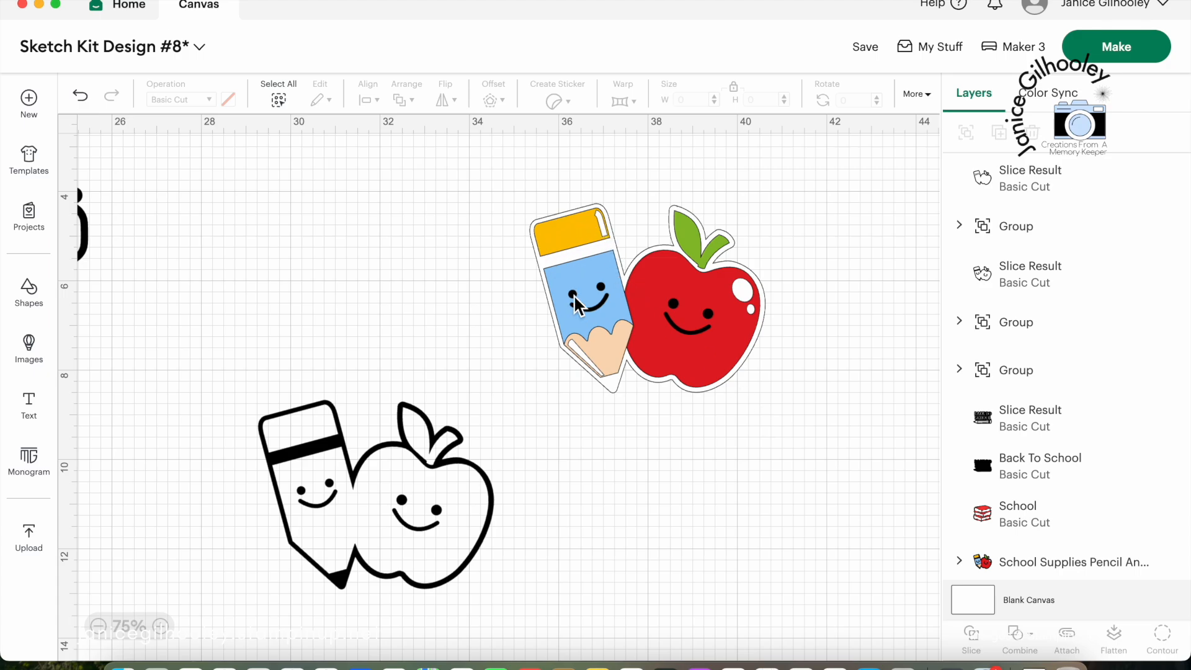
drag(575, 260, 348, 248)
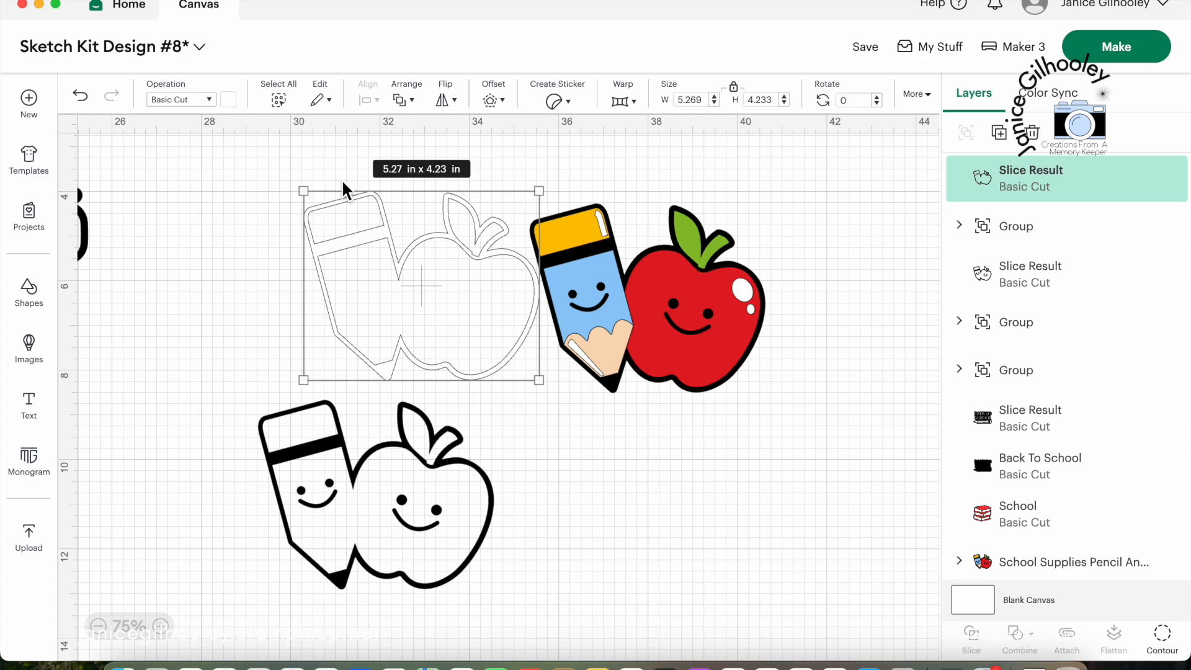
mouse_move(365, 245)
mouse_down()
mouse_move(601, 246)
mouse_move(592, 258)
mouse_move(646, 259)
mouse_move(628, 261)
mouse_up()
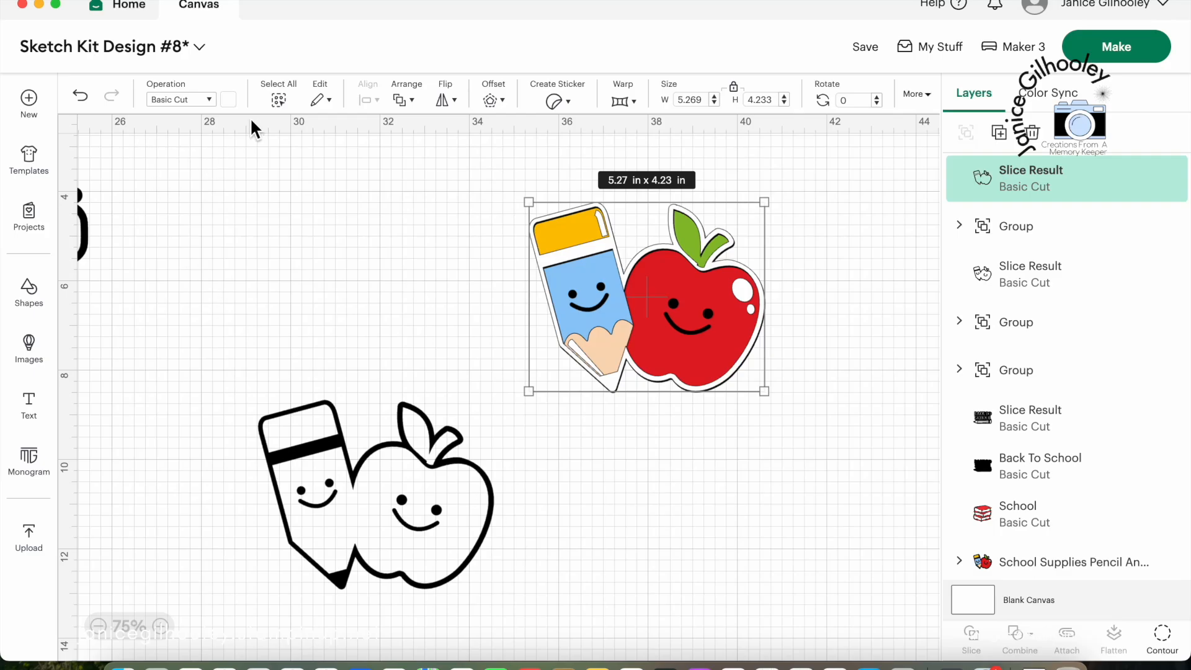
Delete the black pencil-and-apple outline with faces, and select all pieces of the assembled coloured pencil-and-apple image.
click(406, 442)
key(Delete)
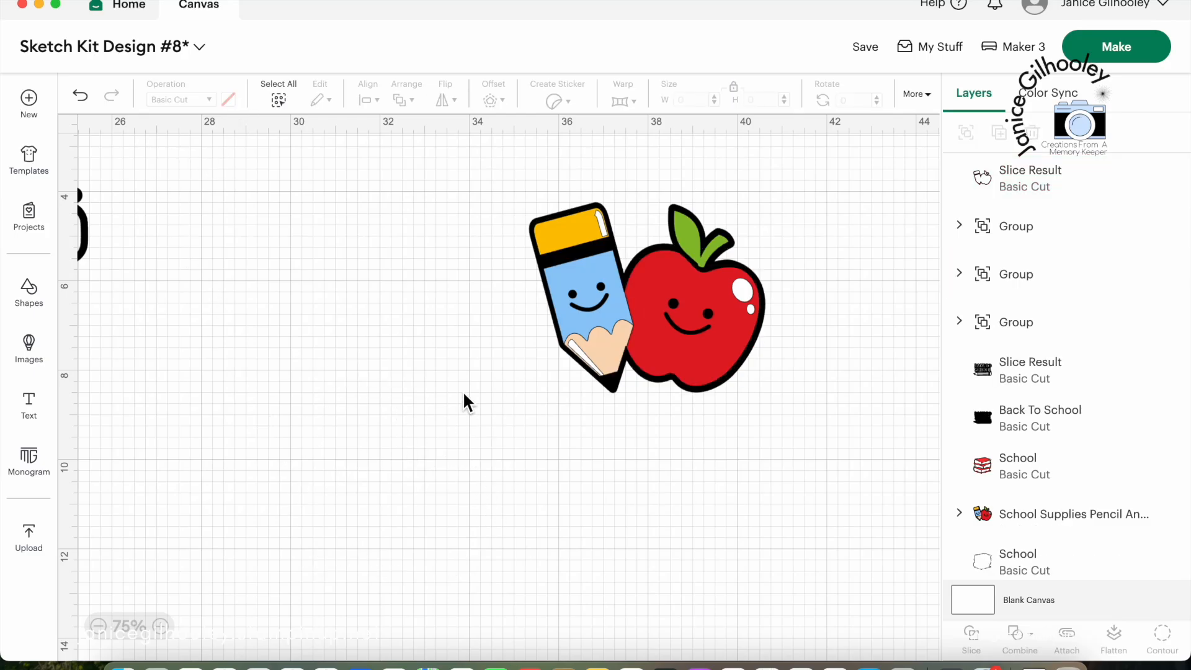
mouse_move(819, 159)
mouse_down()
mouse_move(428, 335)
mouse_move(428, 450)
mouse_up()
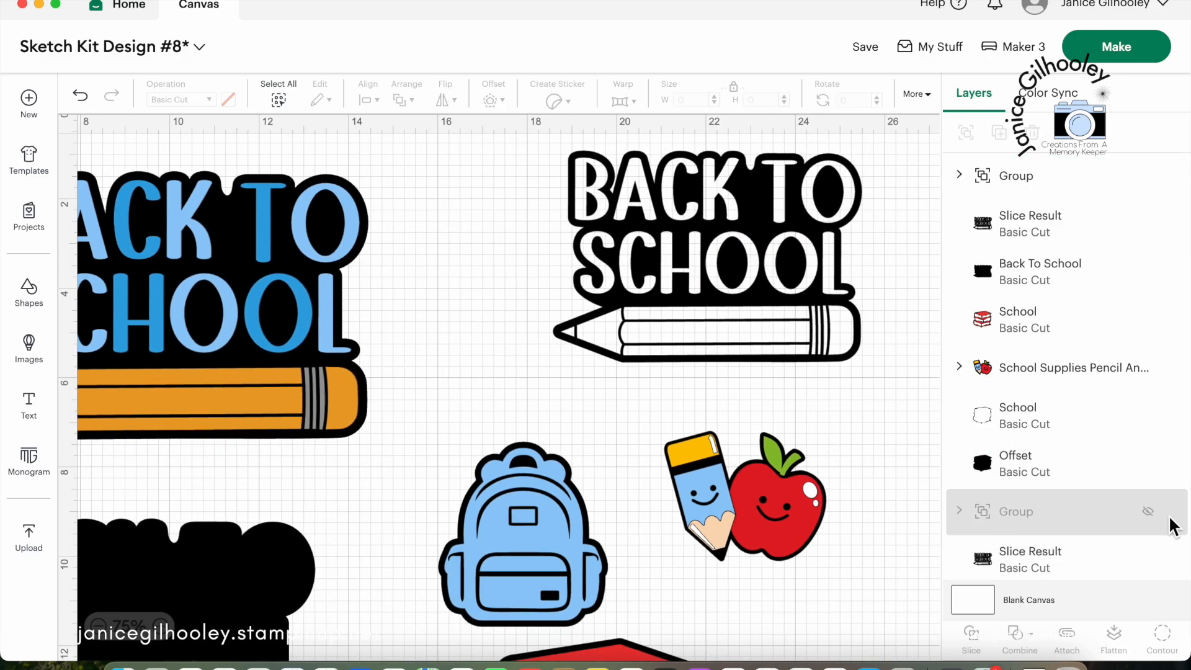
Unhide the coloured Back to School group and move it slightly down, above the backpack.
click(1149, 513)
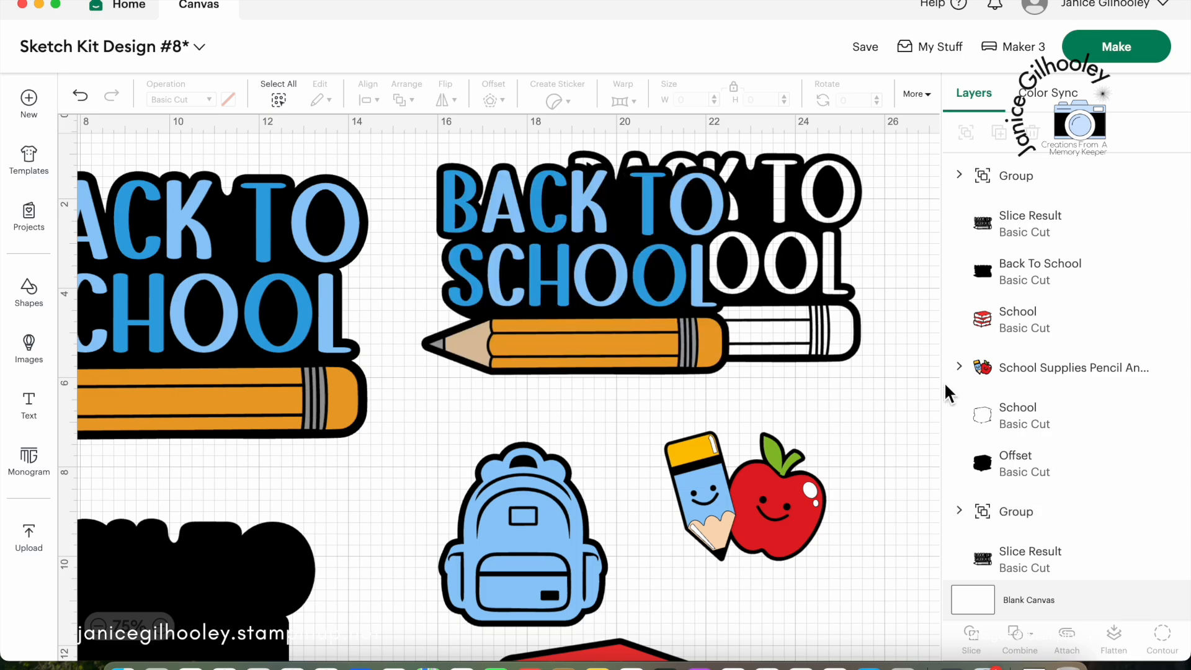
drag(595, 319, 589, 337)
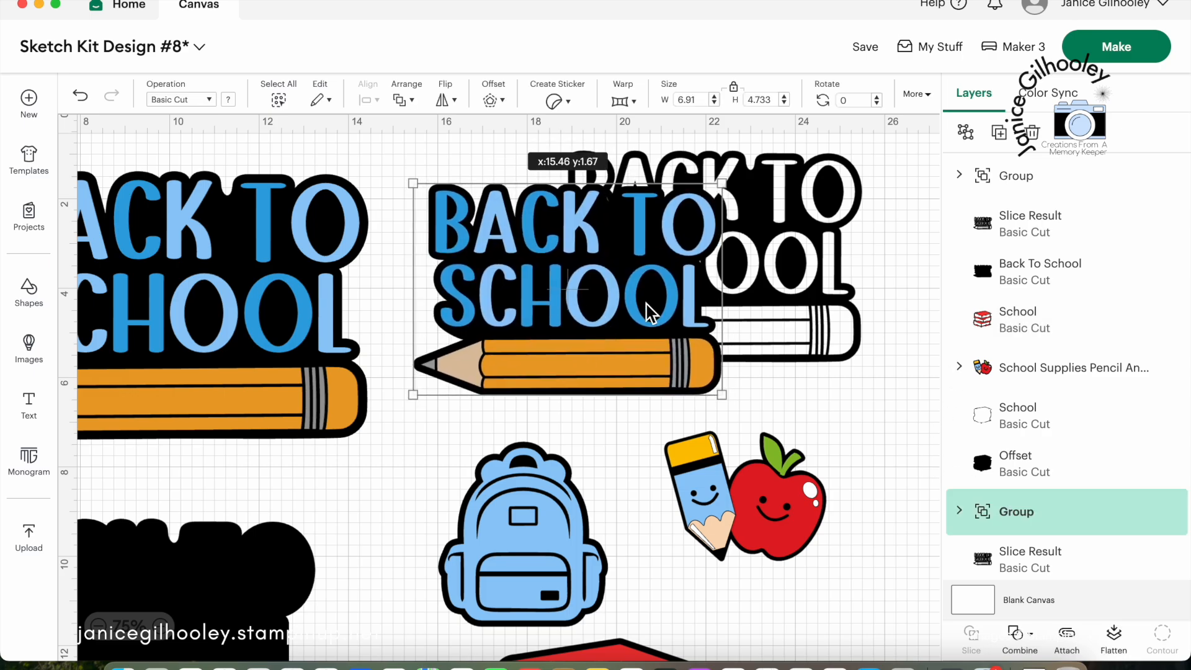
Delete the white-lettered Back to School copy, the larger coloured Back to School artwork and the black offset silhouette.
click(844, 238)
key(Delete)
click(208, 218)
key(Delete)
click(227, 593)
key(Delete)
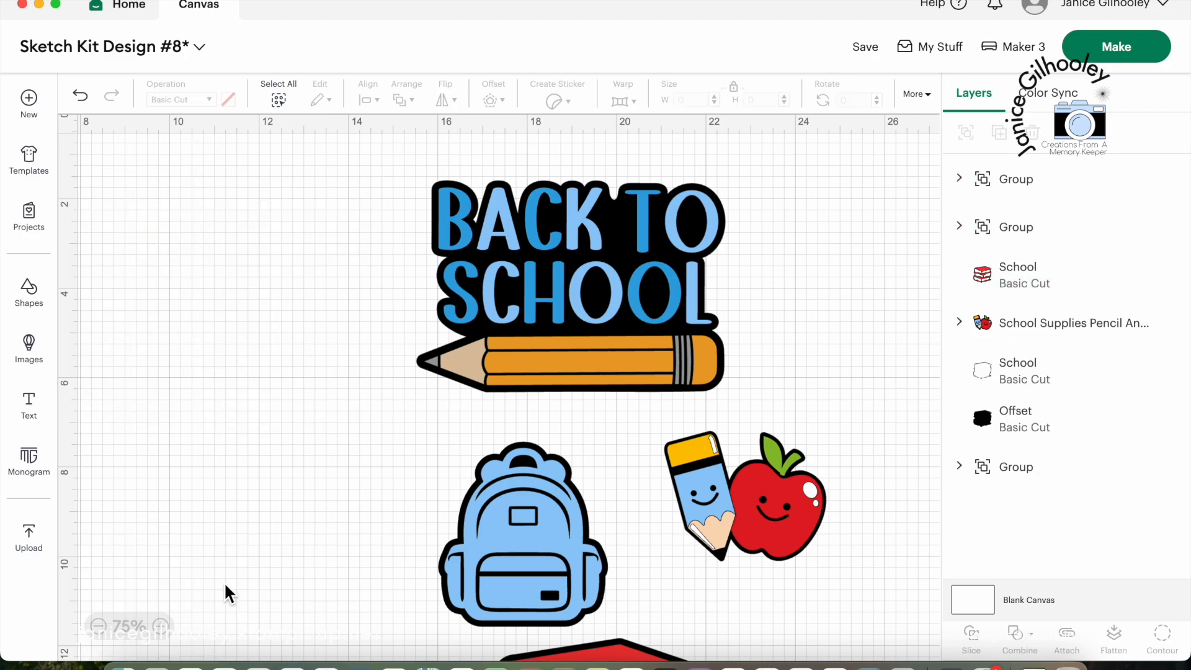
Review the remaining Back to School title, backpack, book stack and both pencil-and-apple images across the canvas.
scroll(624, 512, down, 5)
scroll(624, 511, right, 5)
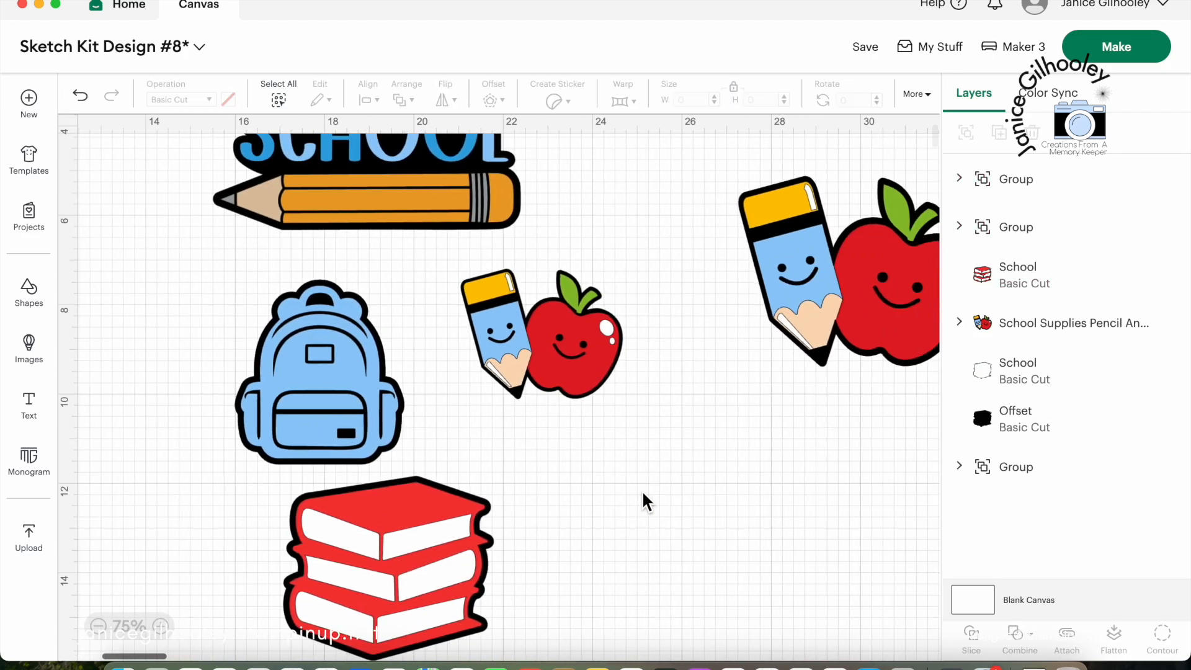
scroll(739, 441, up, 3)
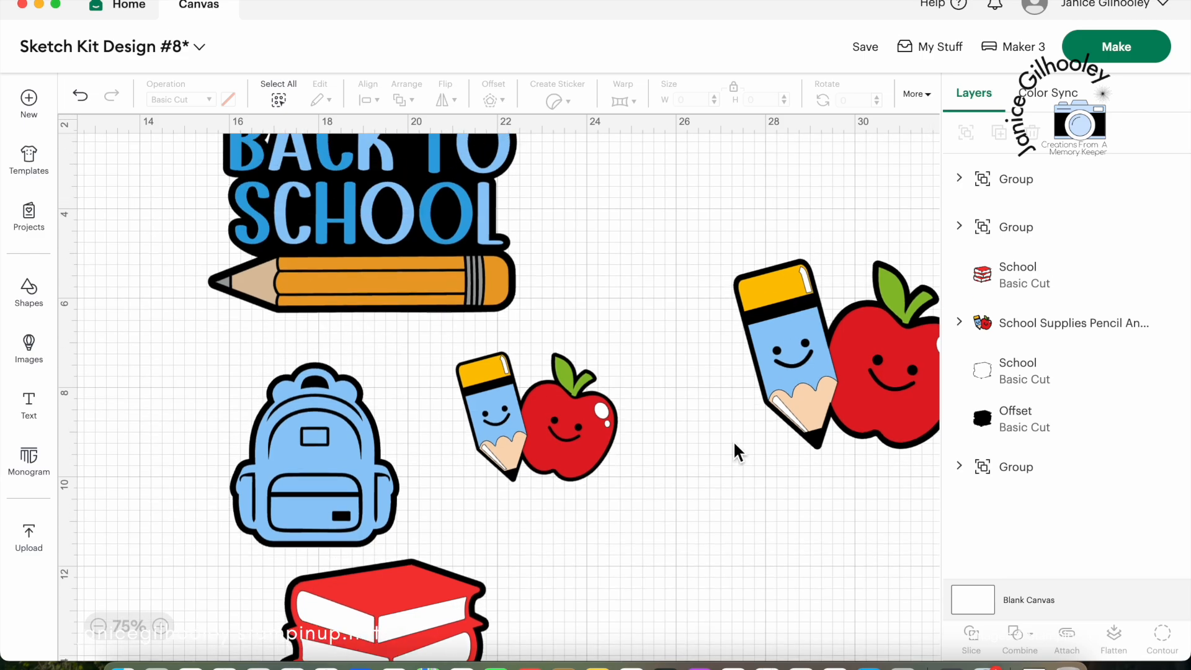
scroll(728, 415, right, 8)
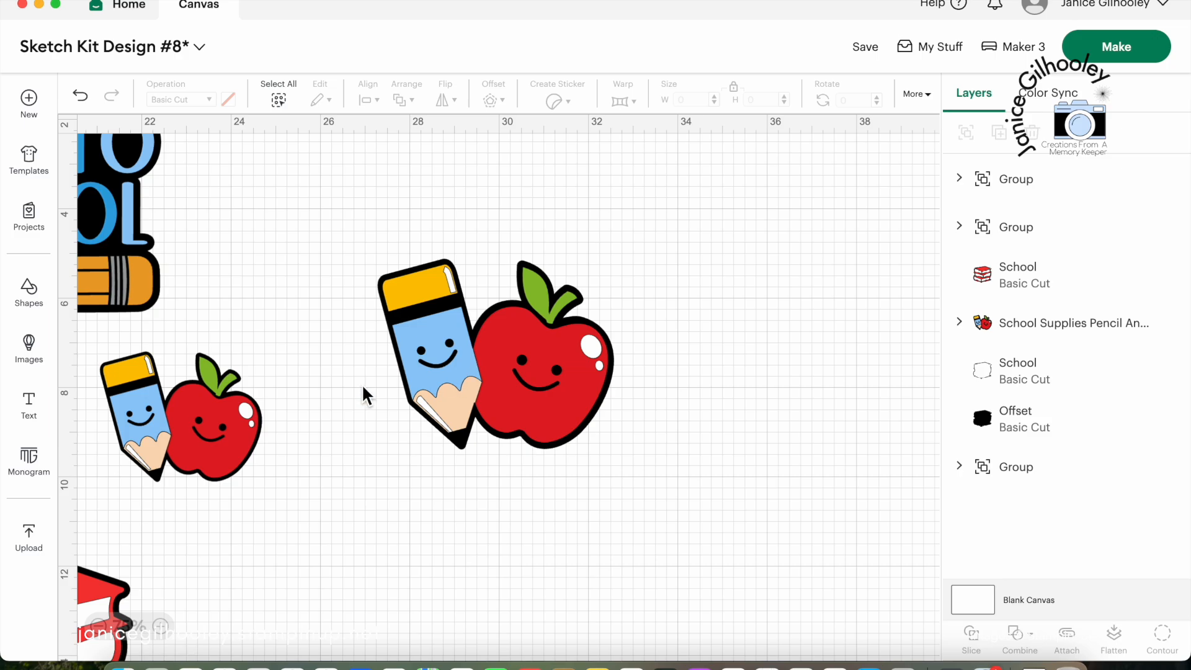
scroll(362, 383, left, 7)
scroll(363, 384, left, 2)
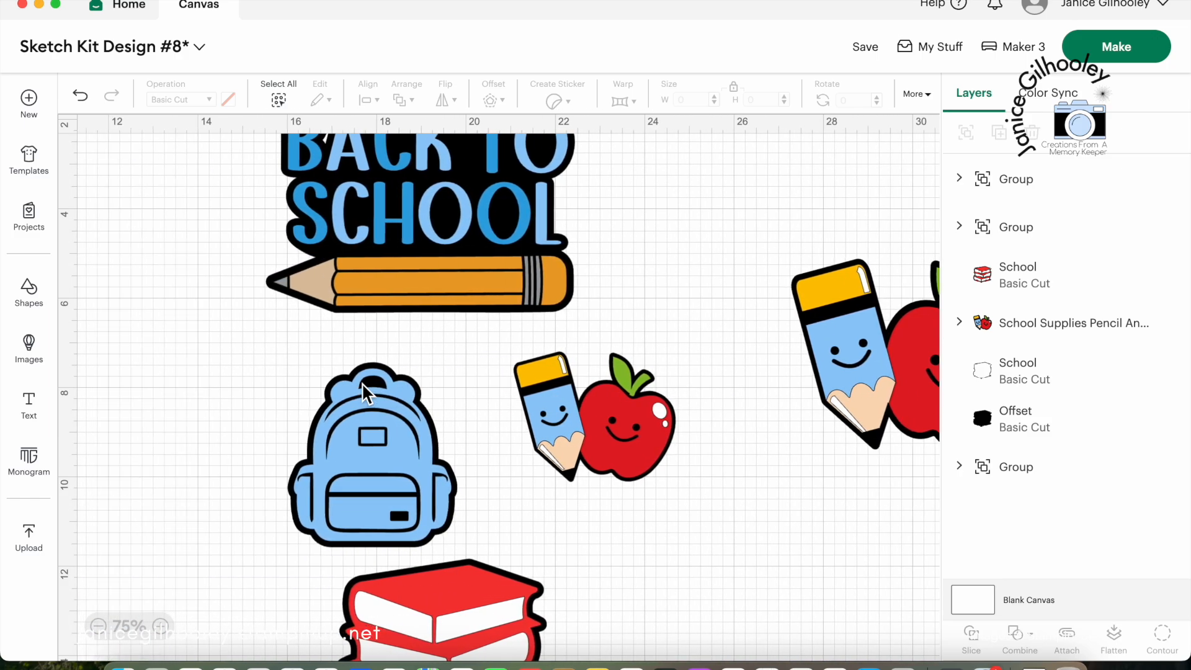
scroll(510, 397, right, 4)
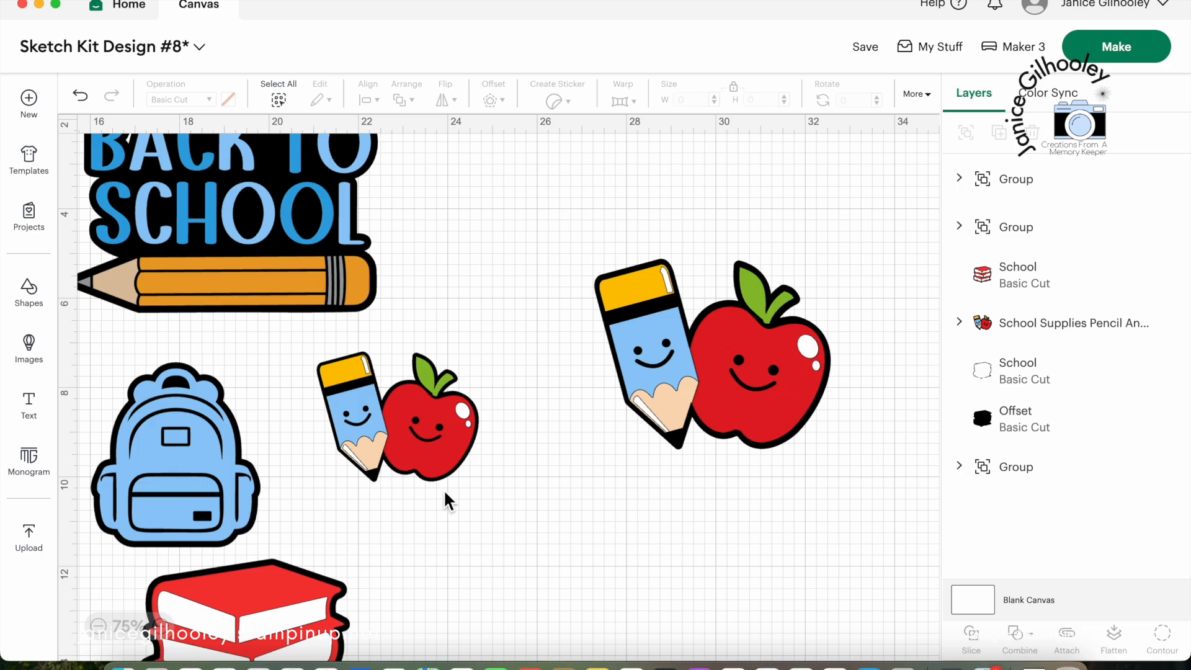
scroll(332, 508, left, 2)
scroll(332, 508, up, 1)
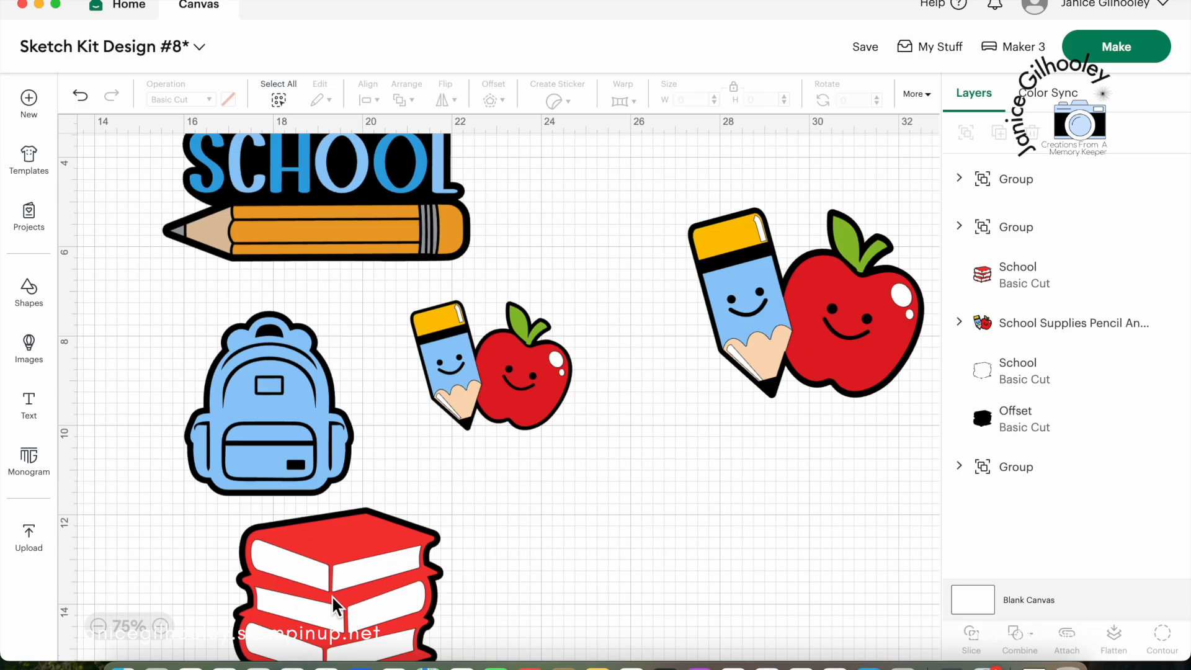